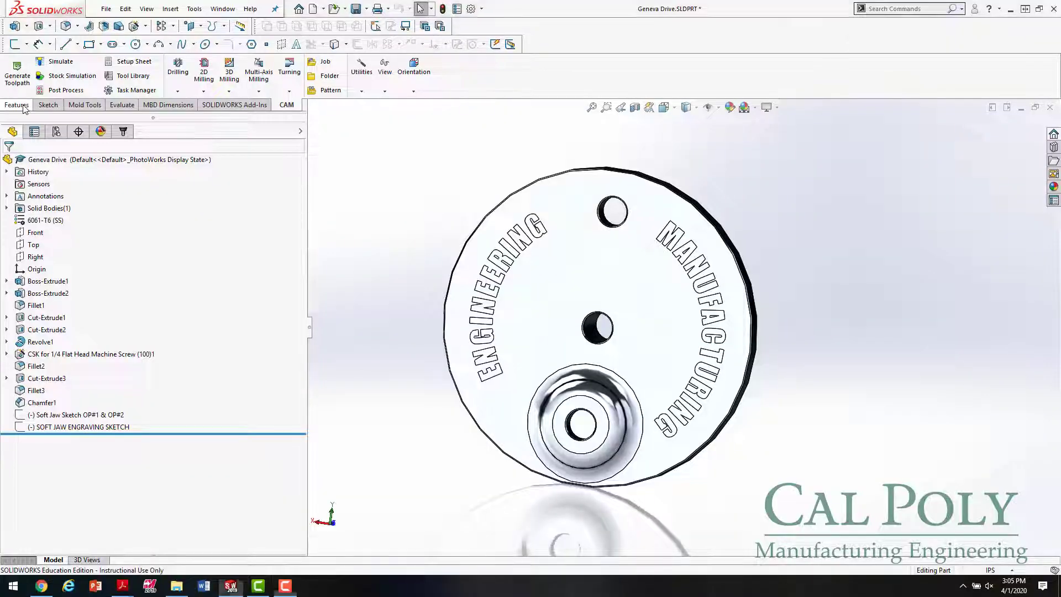
Show the Features commands and glance at the lecture slides before returning to the Geneva Drive part.
left_click(22, 106)
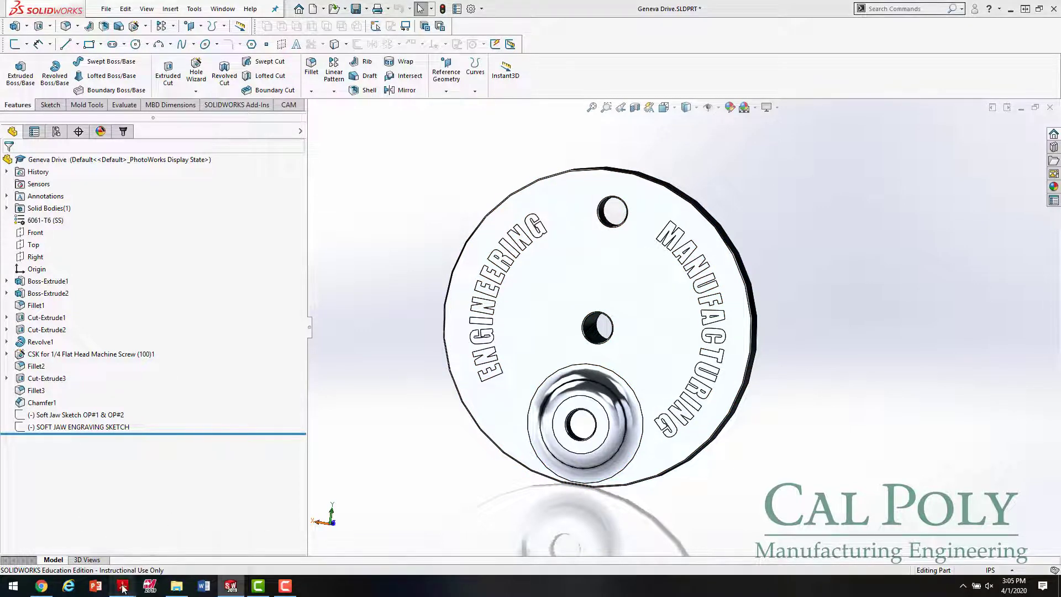
mouse_move(123, 586)
left_click(97, 551)
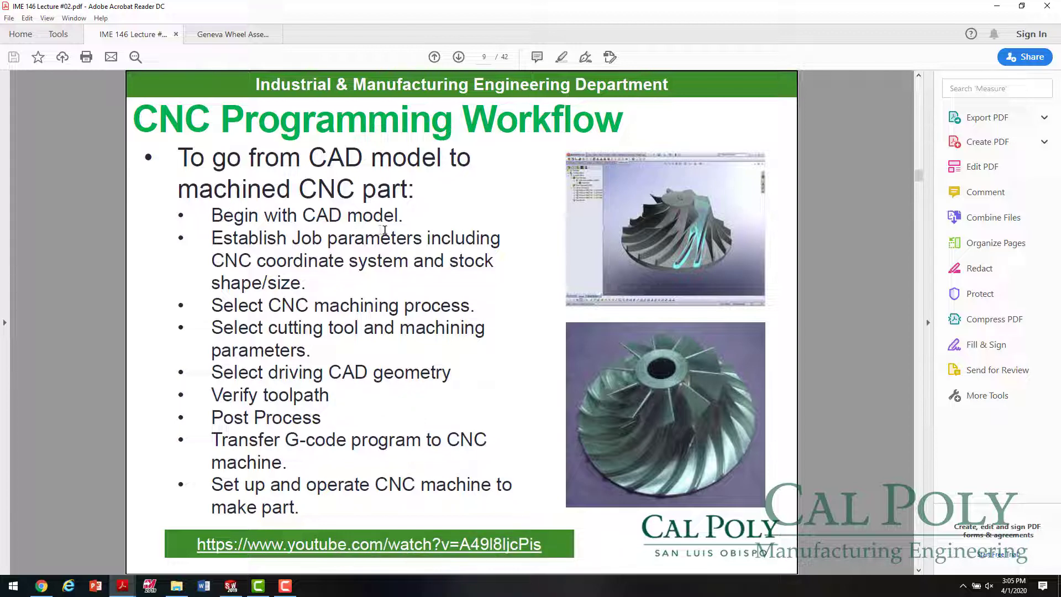
left_click(231, 586)
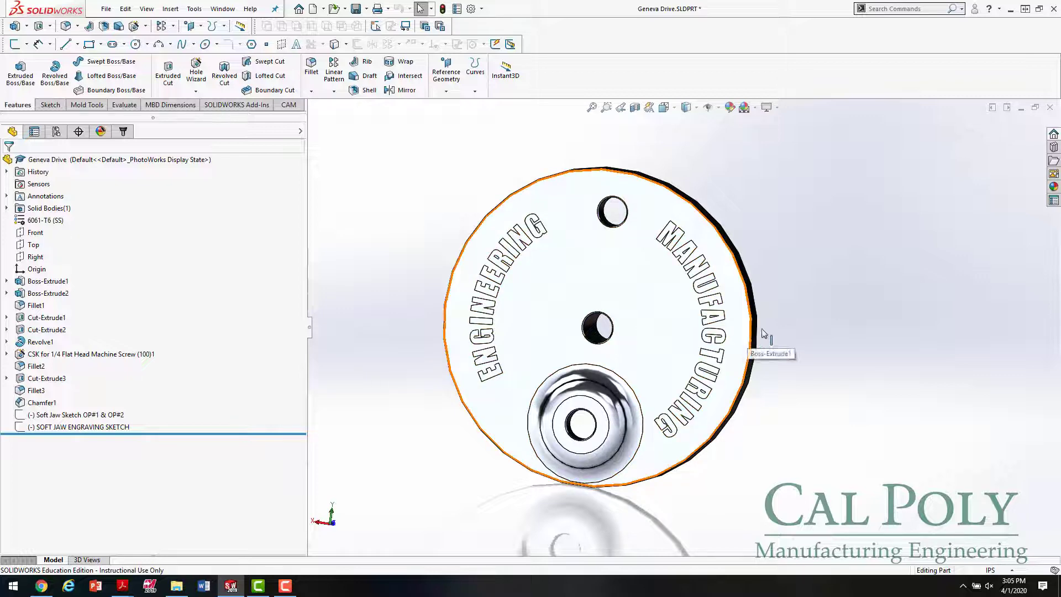
Orbit the Geneva Drive to see its back face, then bring up the Geneva Wheel drawing.
middle_click_drag(850, 340, 852, 386)
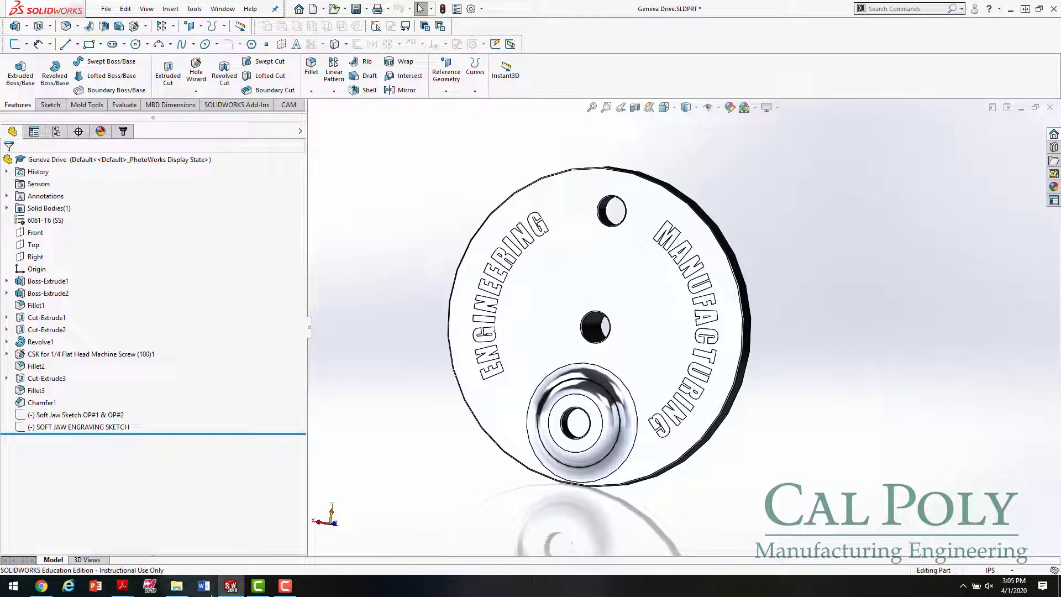
mouse_move(126, 590)
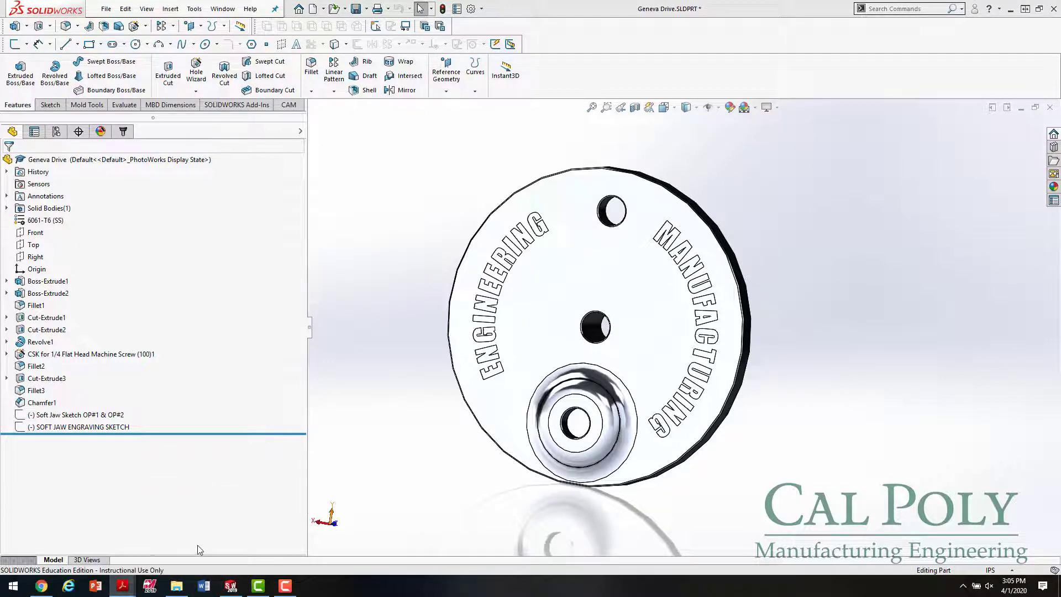
left_click(197, 545)
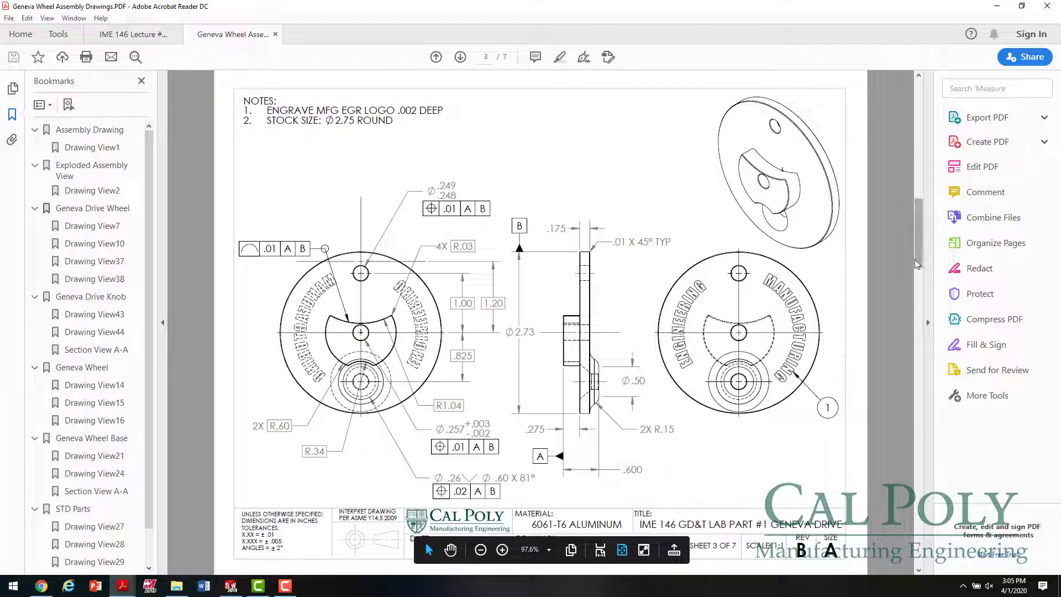
Check the 6061-T6 ALUMINUM material in the sheet 3 title block, then return to the workflow slide.
scroll(914, 268, "up", 2)
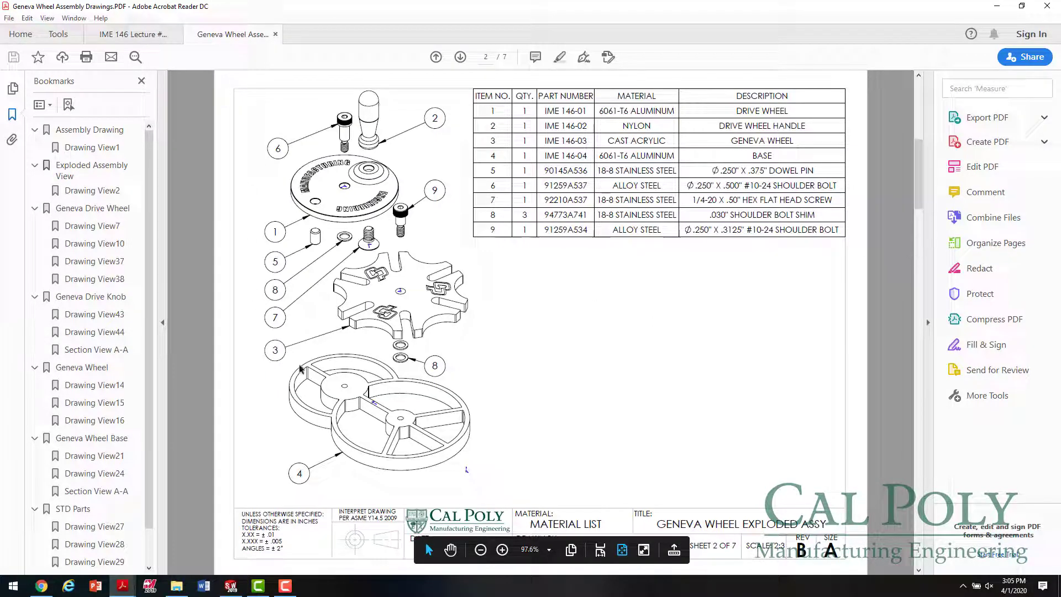
scroll(585, 370, "down", 2)
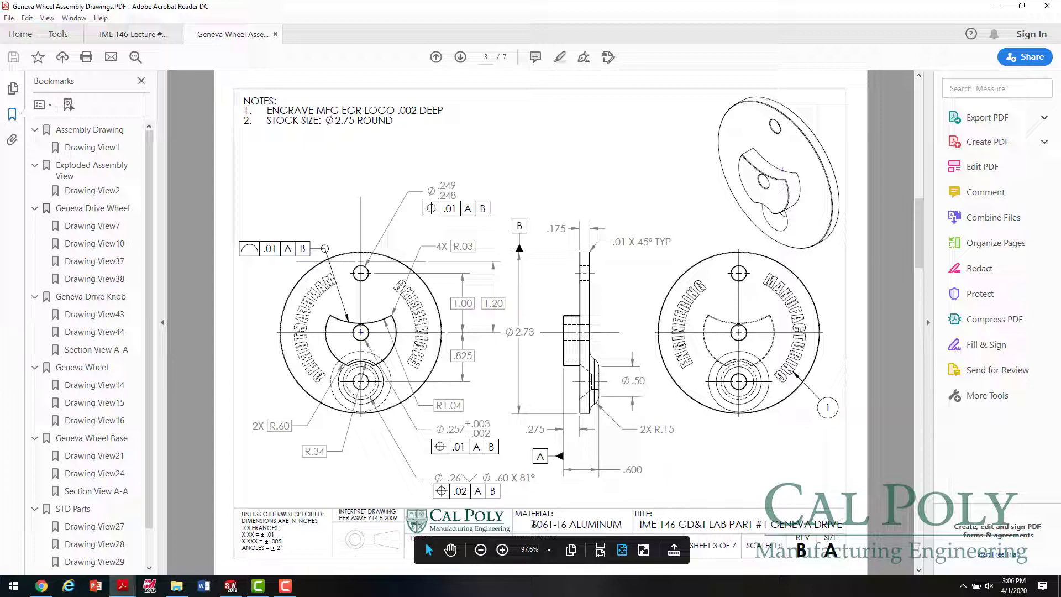
left_click_drag(533, 524, 622, 525)
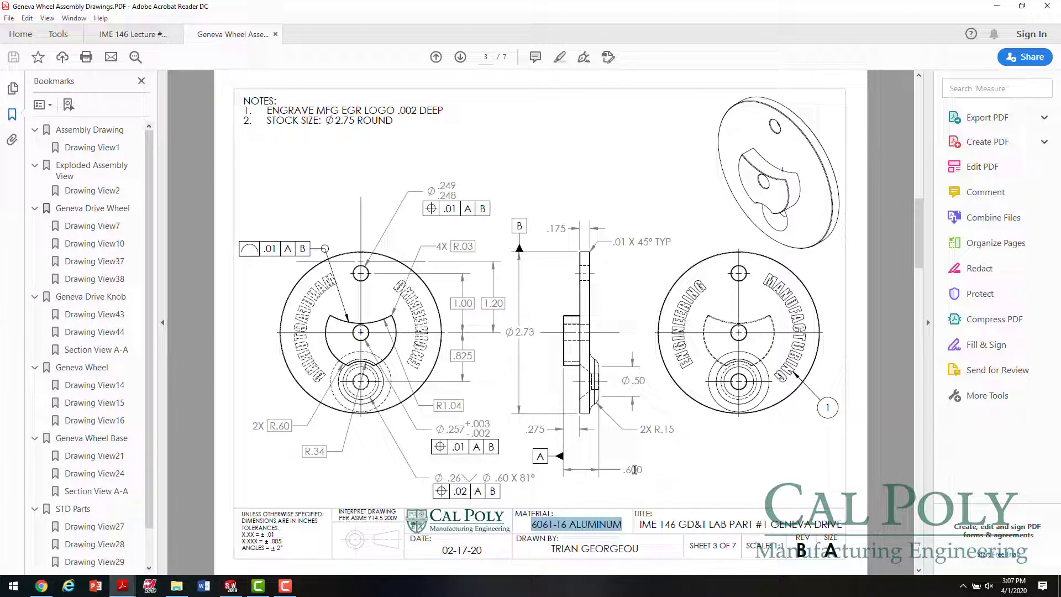
mouse_move(628, 474)
mouse_move(673, 474)
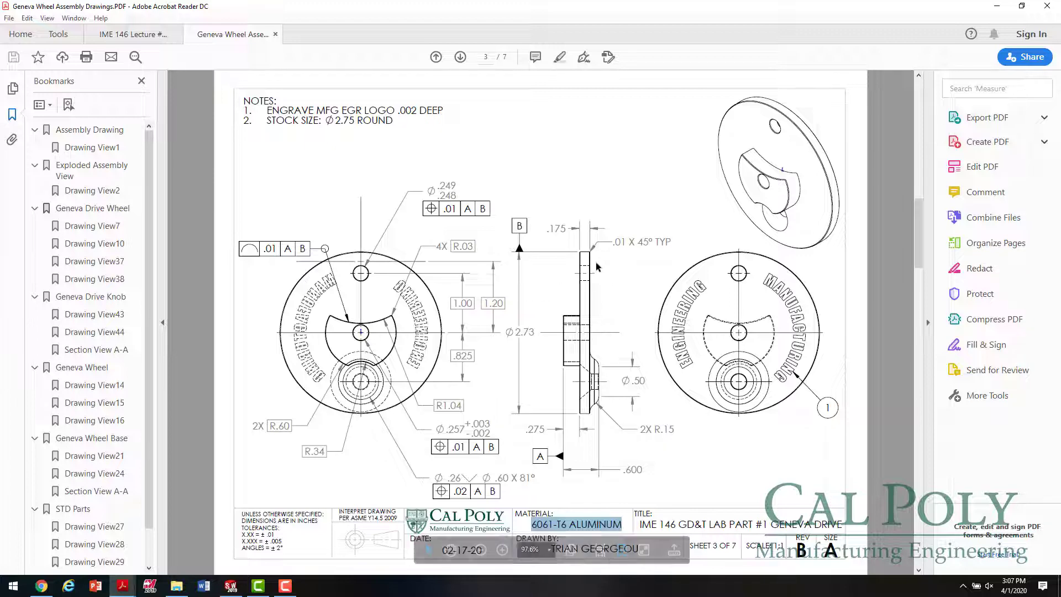
Switch to the lecture slides and highlight the 'Begin with CAD model' bullet.
mouse_move(126, 587)
left_click(99, 529)
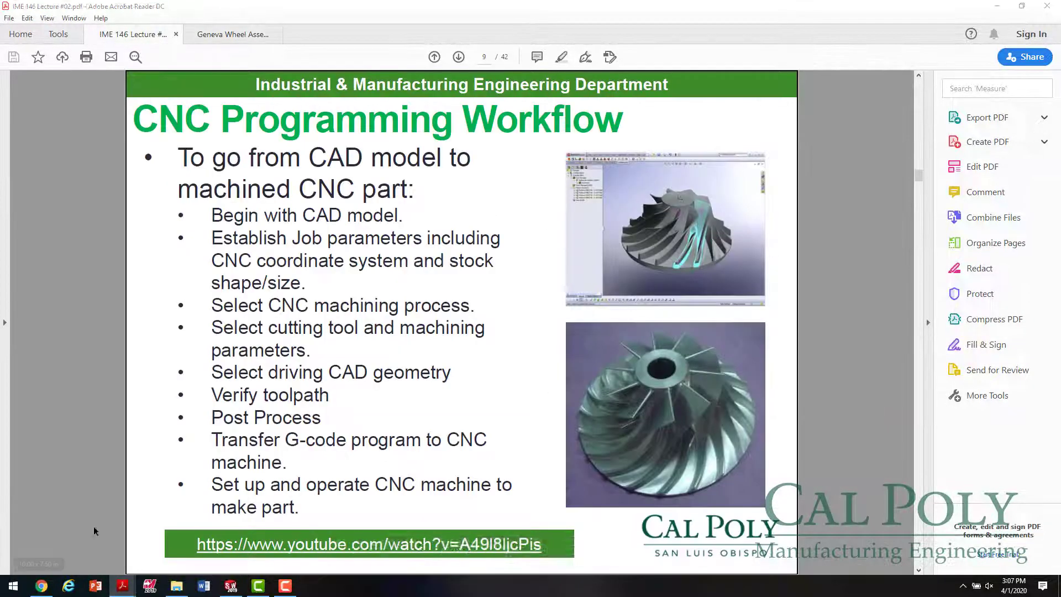
left_click_drag(211, 216, 406, 215)
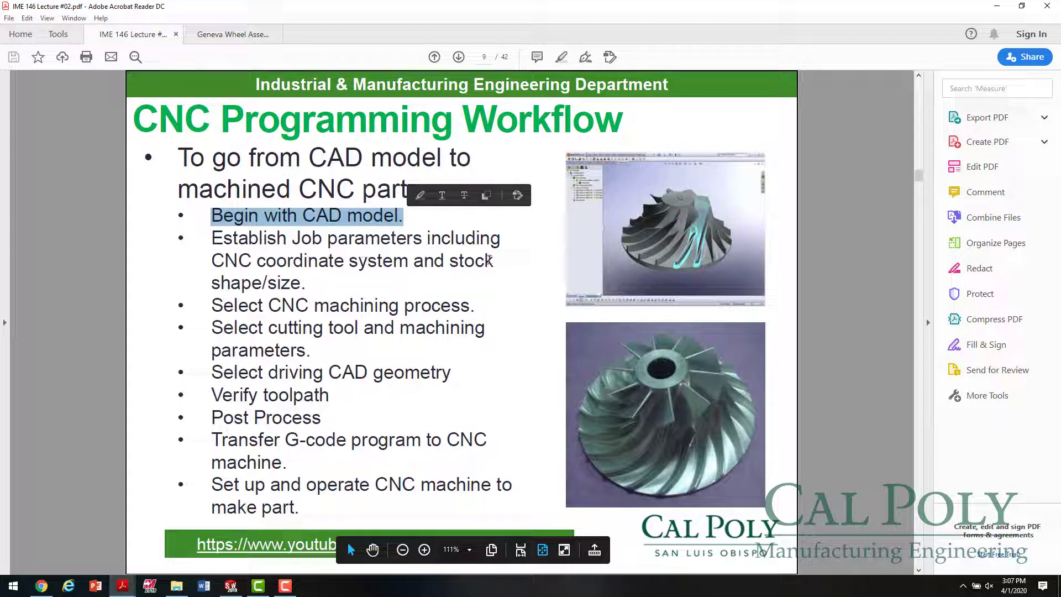
left_click(487, 255)
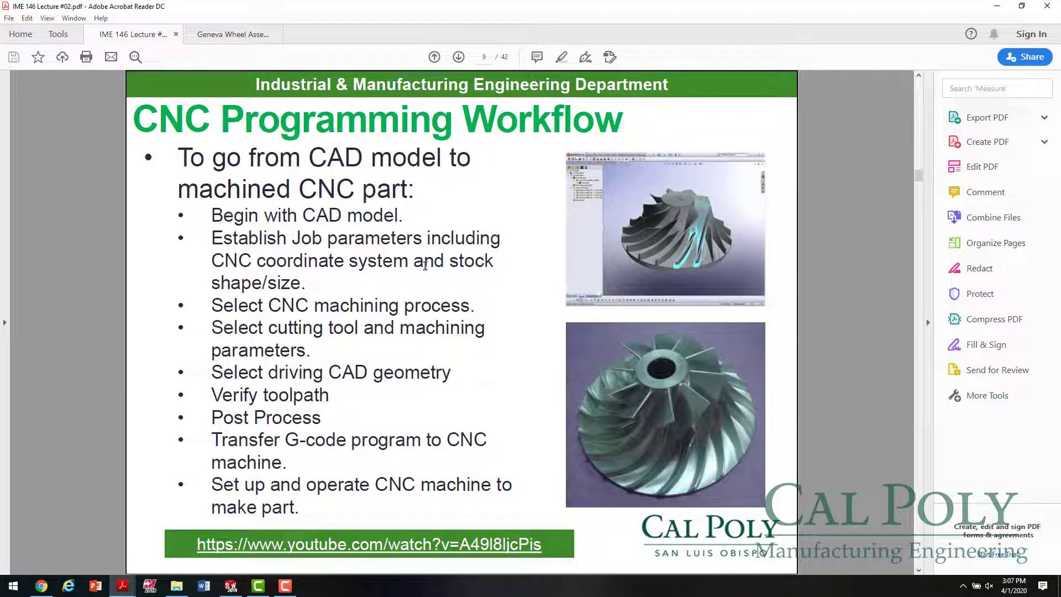
Highlight the 'Establish Job parameters' line, then switch to sheet 3 of the Geneva Wheel drawing.
left_click_drag(210, 232, 500, 239)
left_click(464, 261)
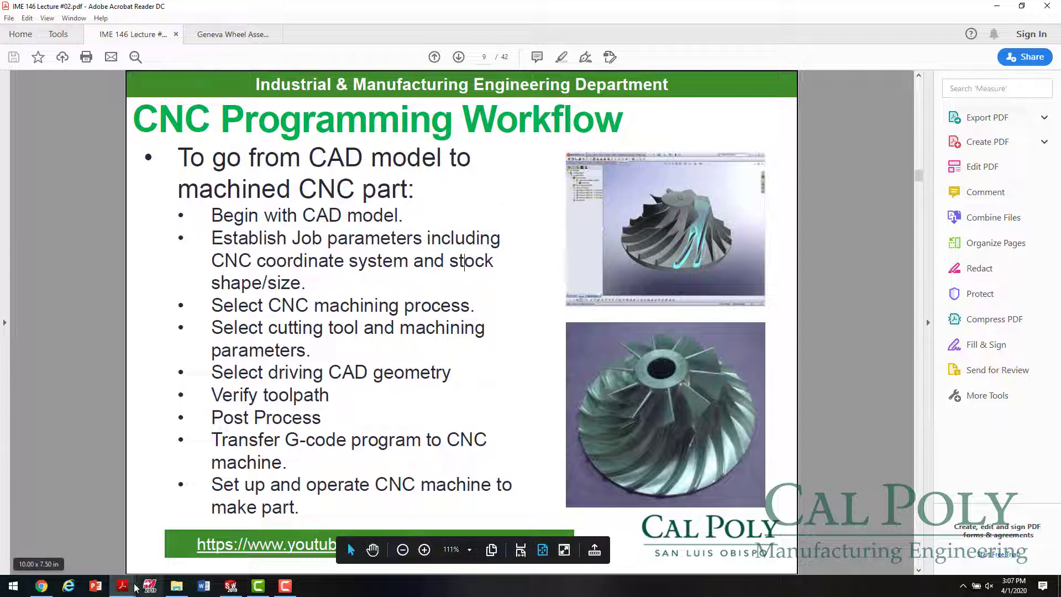
mouse_move(122, 584)
left_click(200, 551)
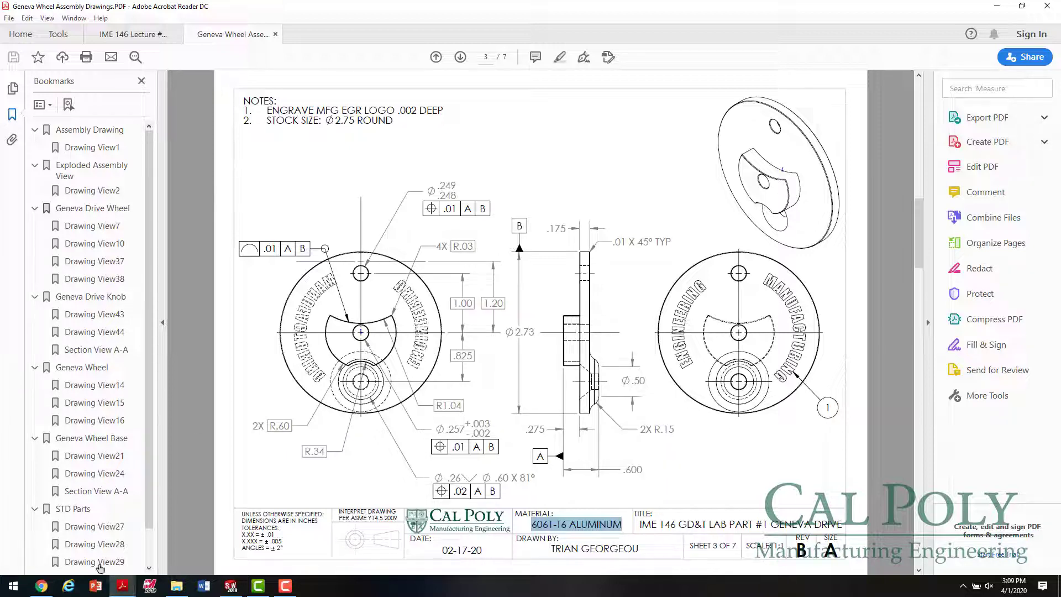
List the open PDF documents to switch back to the IME 146 Lecture #02 slides.
left_click(123, 585)
Highlight the word 'Establish' on the CNC Programming Workflow slide, then return to the SOLIDWORKS part.
left_click(78, 531)
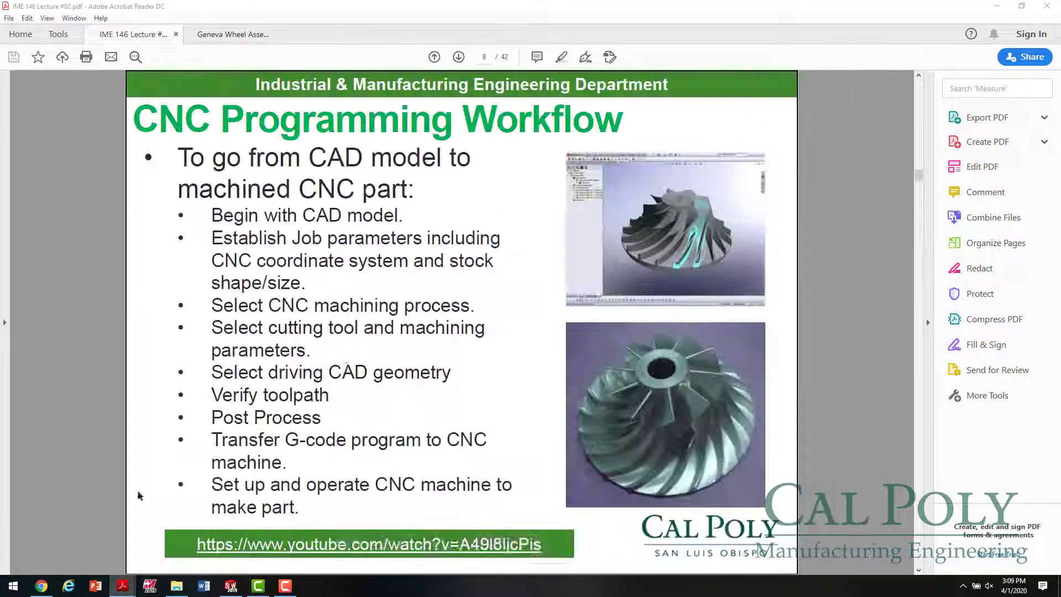
left_click_drag(235, 235, 270, 238)
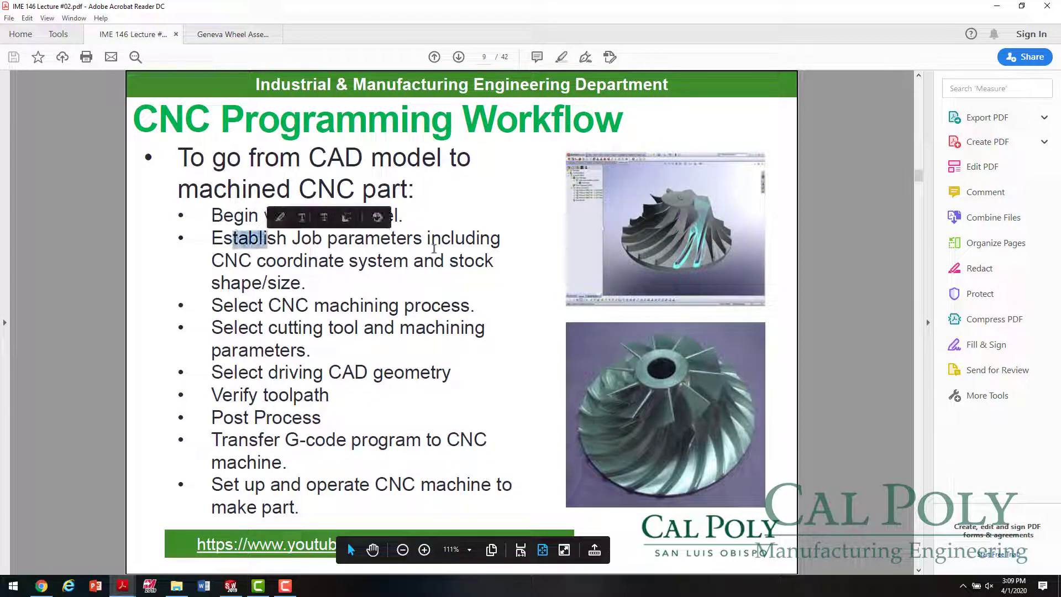
left_click(276, 266)
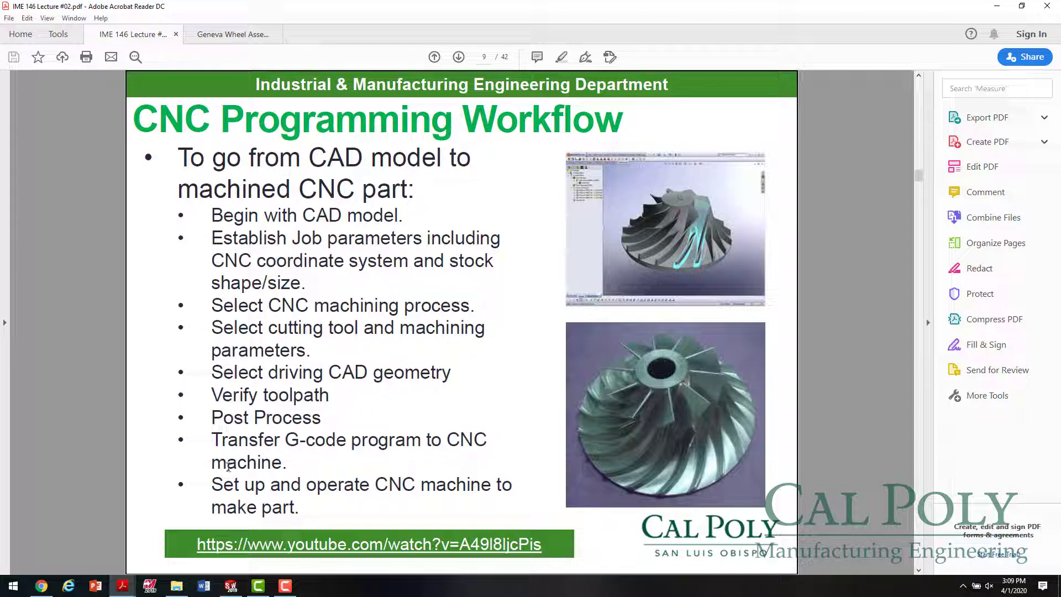
left_click(231, 585)
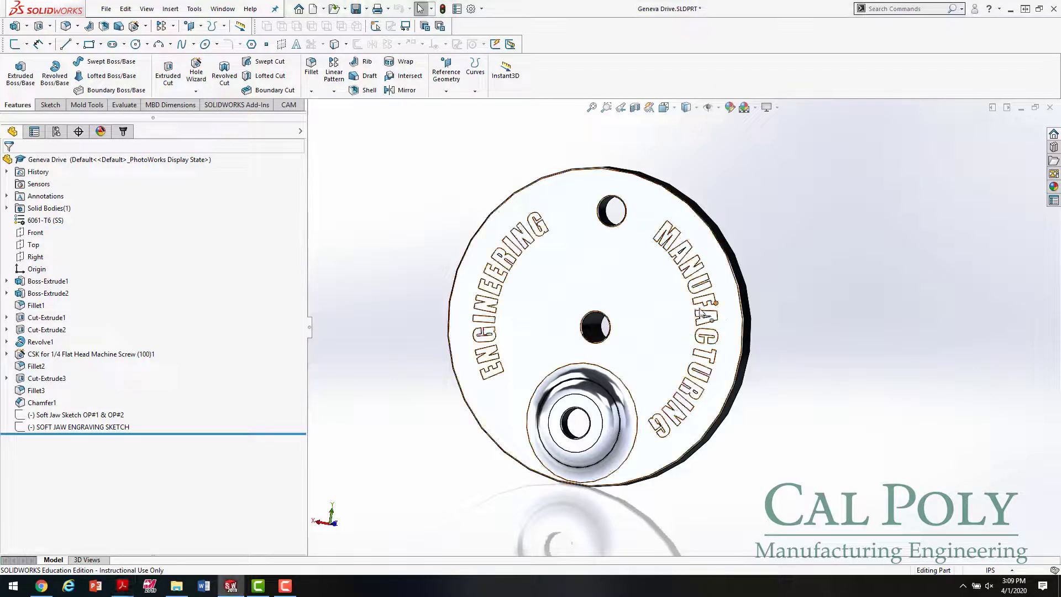
Orbit the Geneva Drive to its back face, then return to the Geneva Wheel drawing sheet.
middle_click_drag(623, 339, 400, 320)
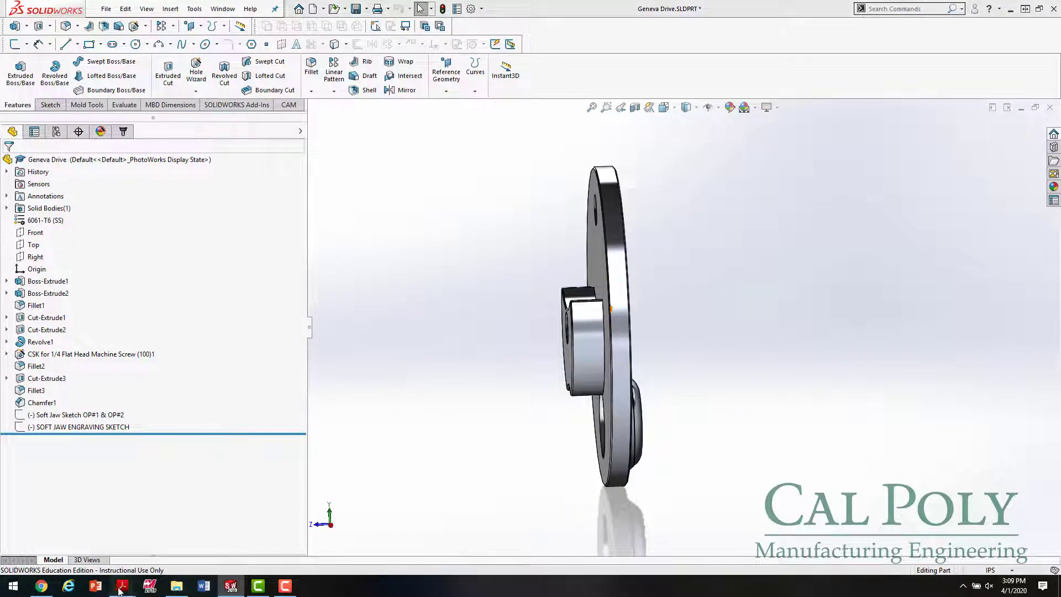
mouse_move(122, 585)
left_click(180, 539)
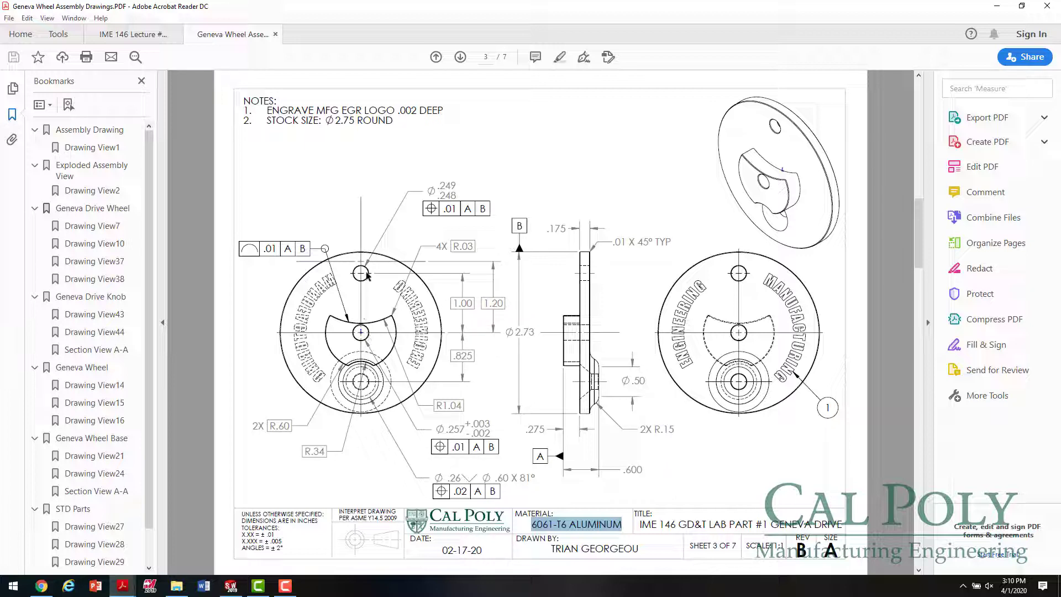
Highlight the .249 hole dimension and the .01 X 45° chamfer note on the Geneva Drive sheet.
double_click(448, 183)
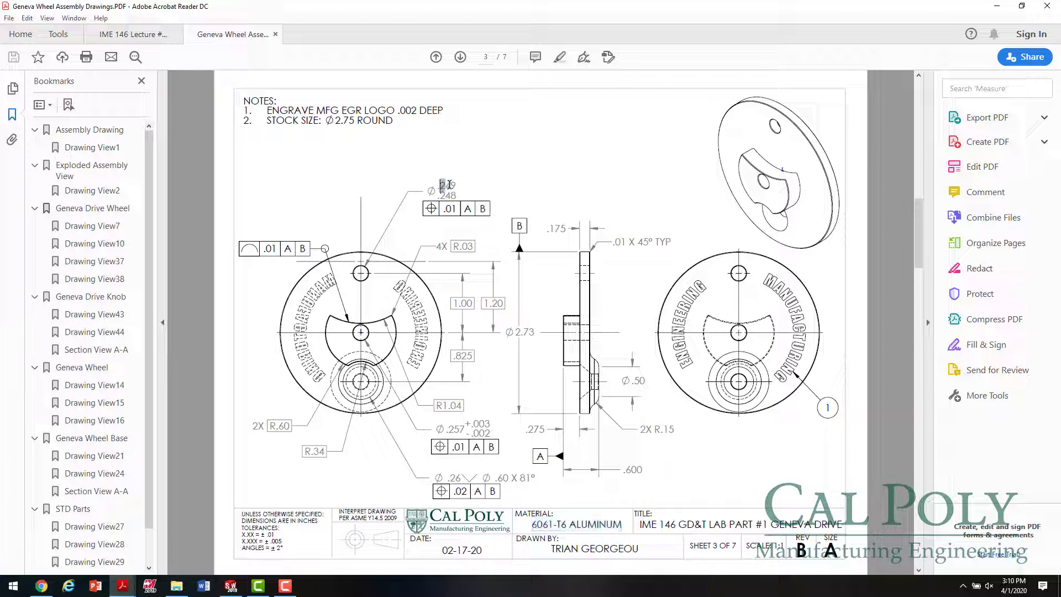
left_click(451, 190)
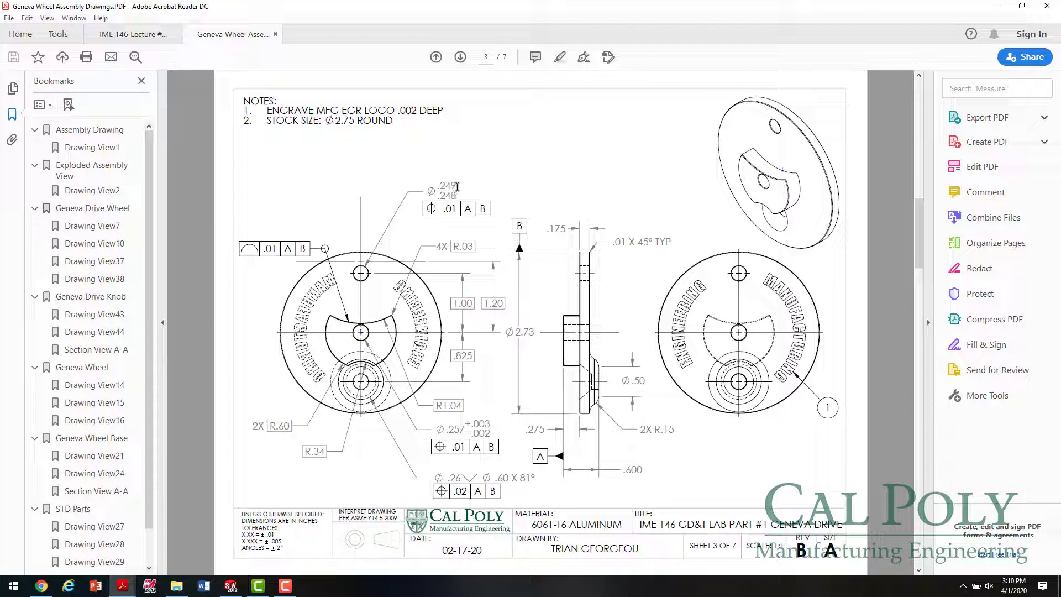
left_click_drag(438, 183, 452, 188)
left_click_drag(613, 243, 659, 241)
left_click(649, 257)
Highlight the 2X R.15 radius callout, then list the open PDF documents.
left_click_drag(676, 430, 639, 431)
left_click(668, 438)
left_click(123, 587)
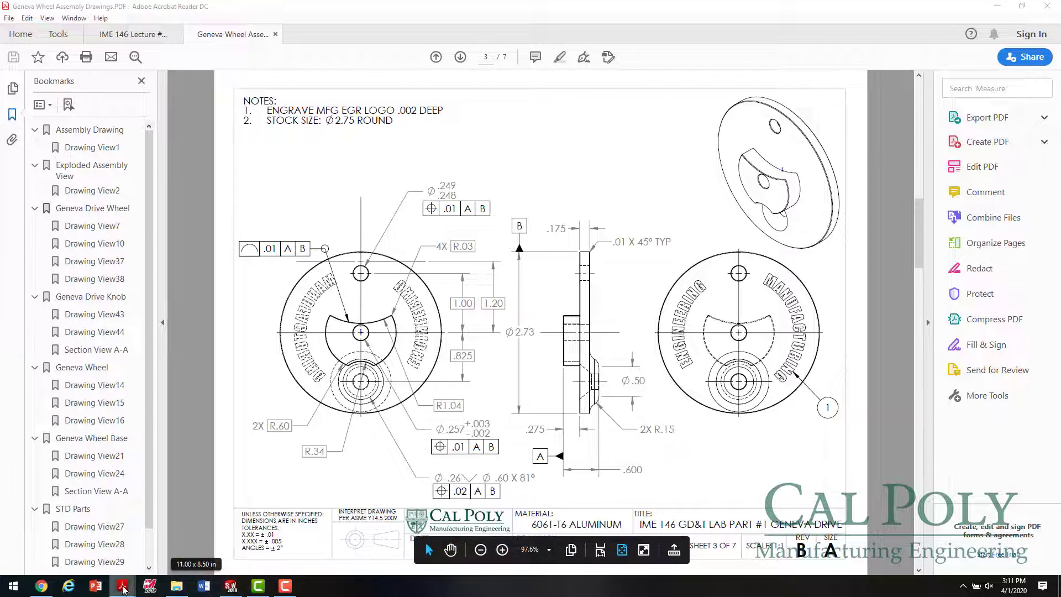
Highlight the 'Select CNC machining process' bullet on the workflow slide, then return to SOLIDWORKS.
left_click(70, 535)
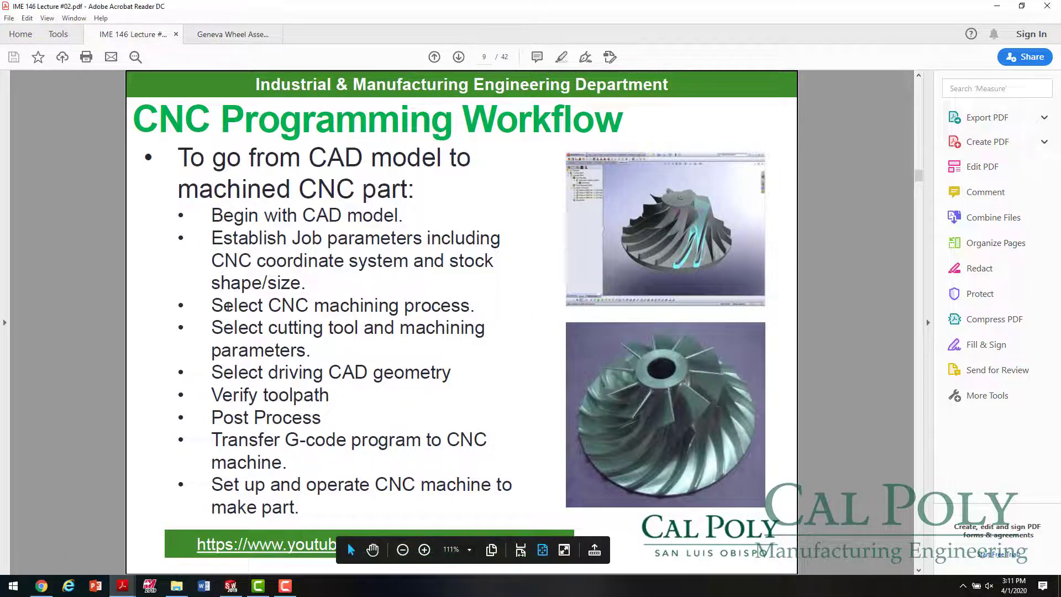
left_click_drag(212, 305, 442, 308)
left_click_drag(444, 308, 465, 312)
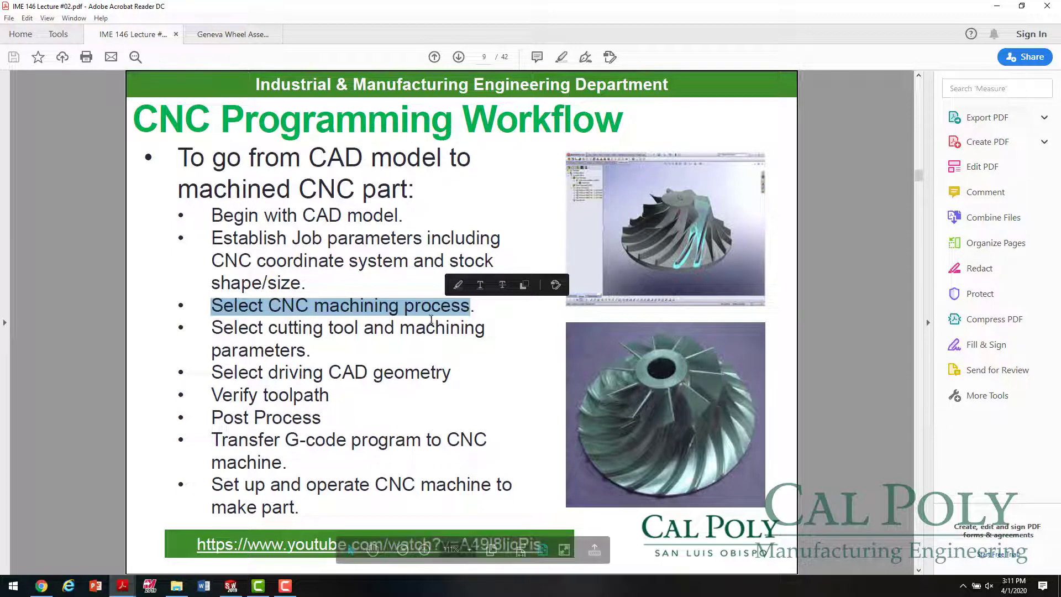
left_click(243, 329)
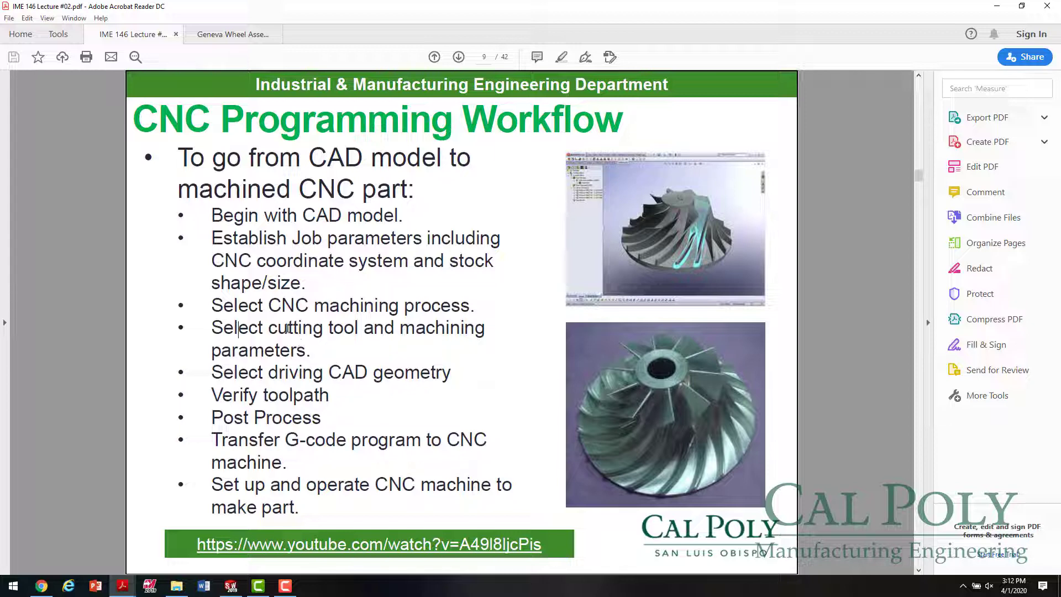
left_click(231, 586)
Orbit to the engraved side and show the CAM Operation Tree with OP#1, OP#2 and soft jaw programs.
middle_click_drag(421, 469, 774, 417)
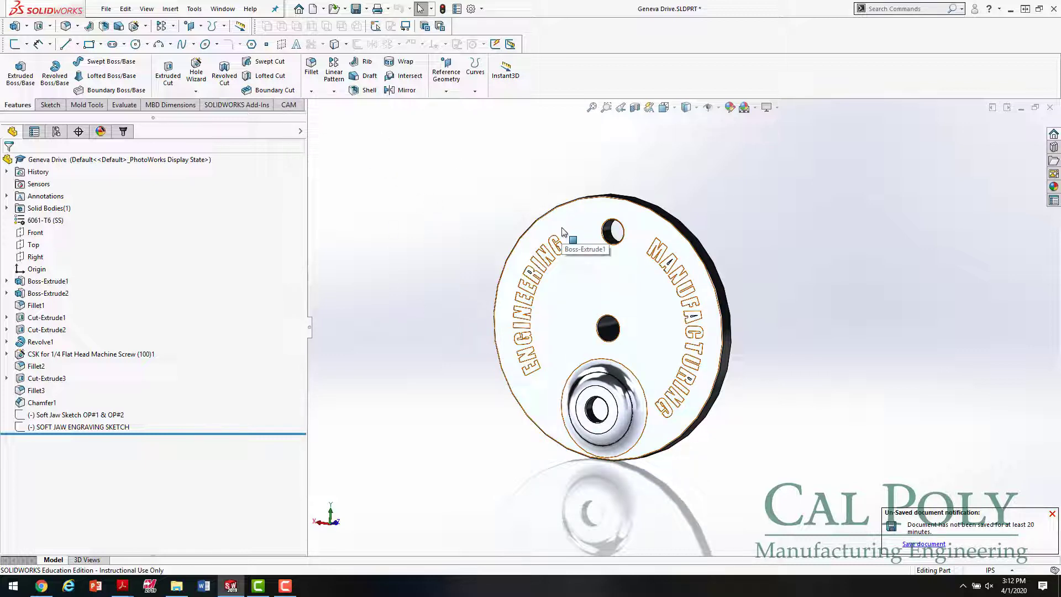
left_click(288, 105)
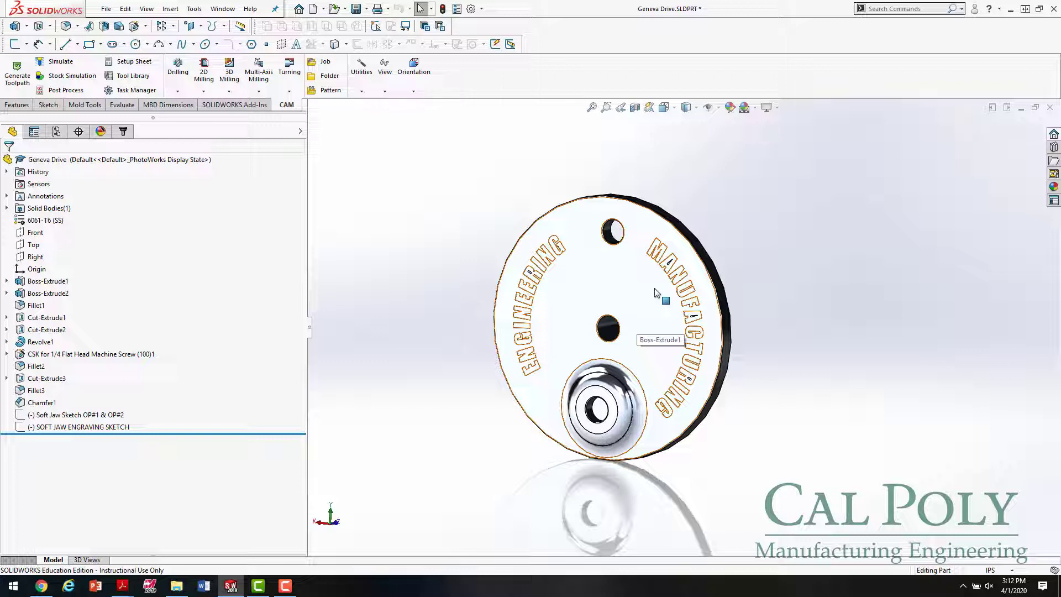
left_click(123, 132)
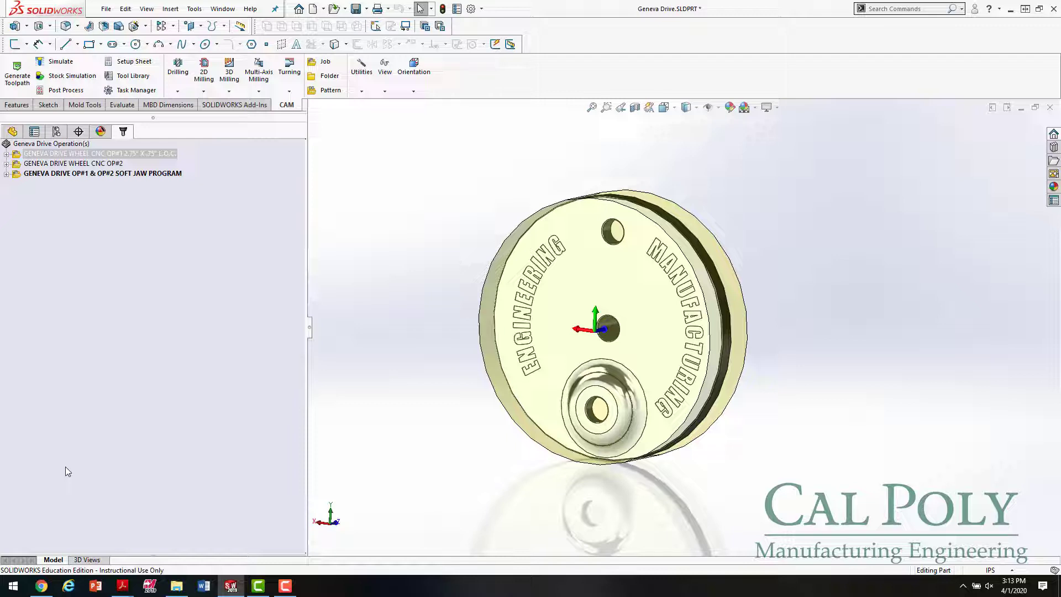
Expand CNC OP#1 and CNC OP#2, briefly open the soft jaw program, then collapse it.
left_click(6, 154)
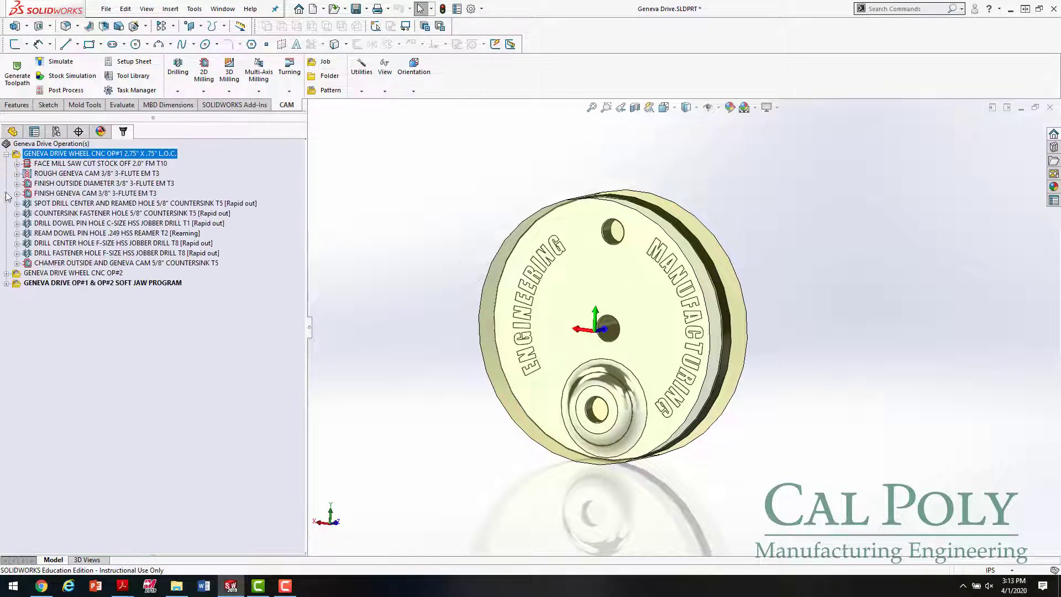
left_click(6, 273)
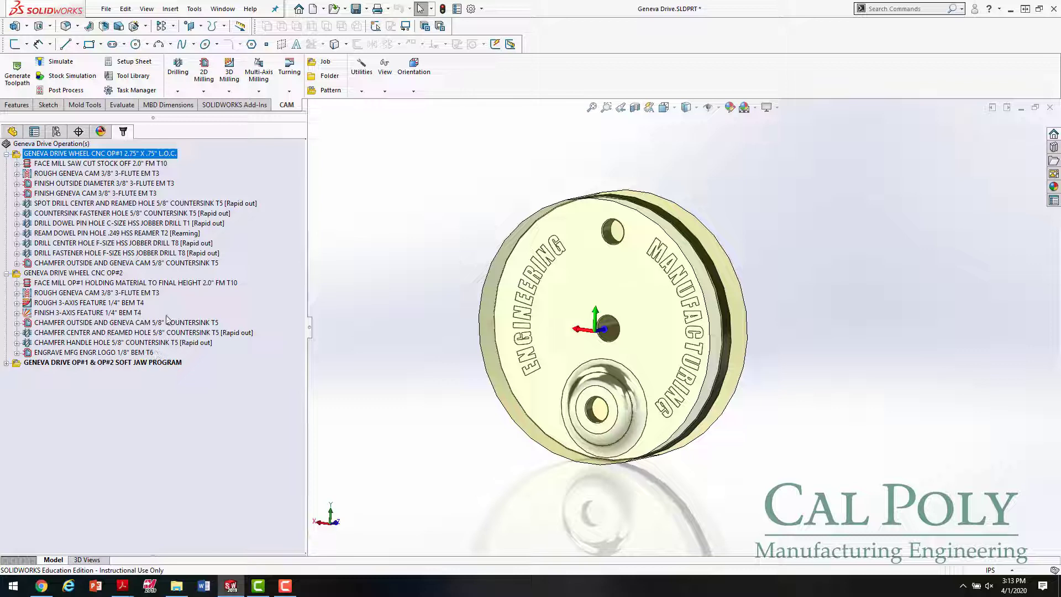
left_click(6, 363)
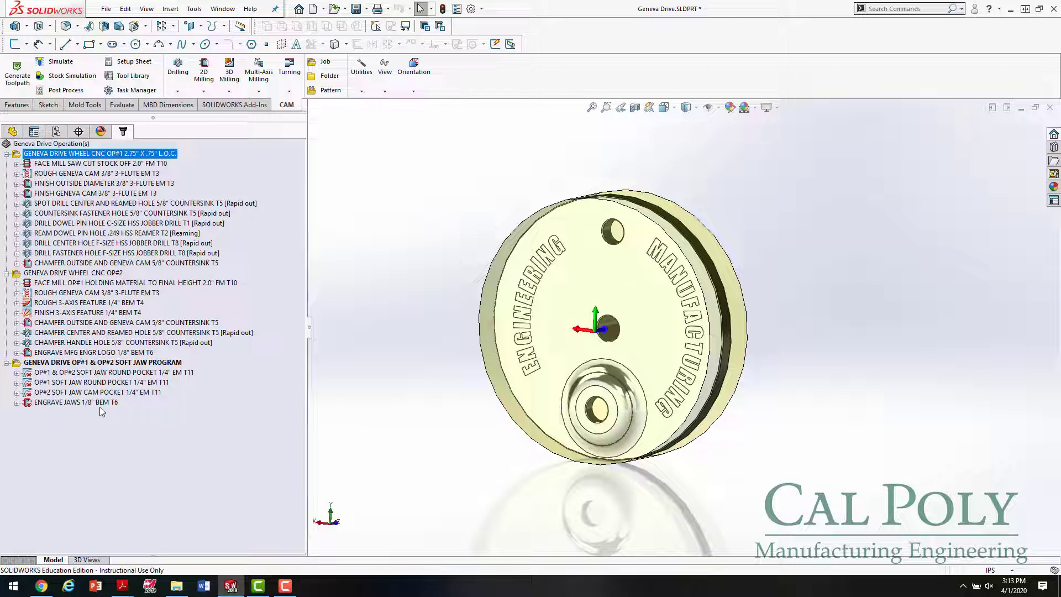
left_click(7, 362)
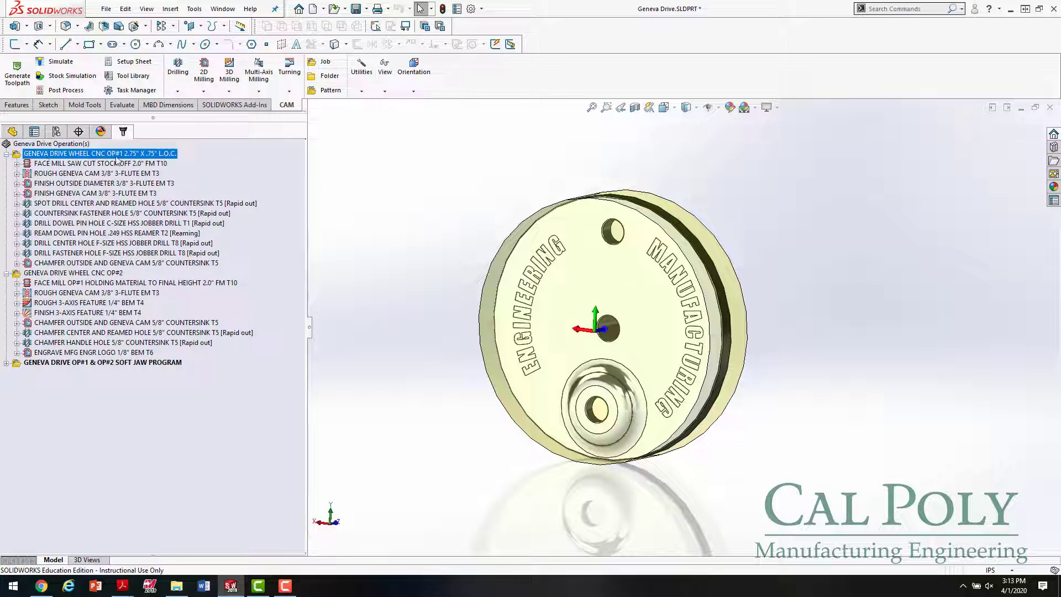
Open the OP#1 job settings for editing and orbit the part to a tilted oblique view.
left_click(326, 64)
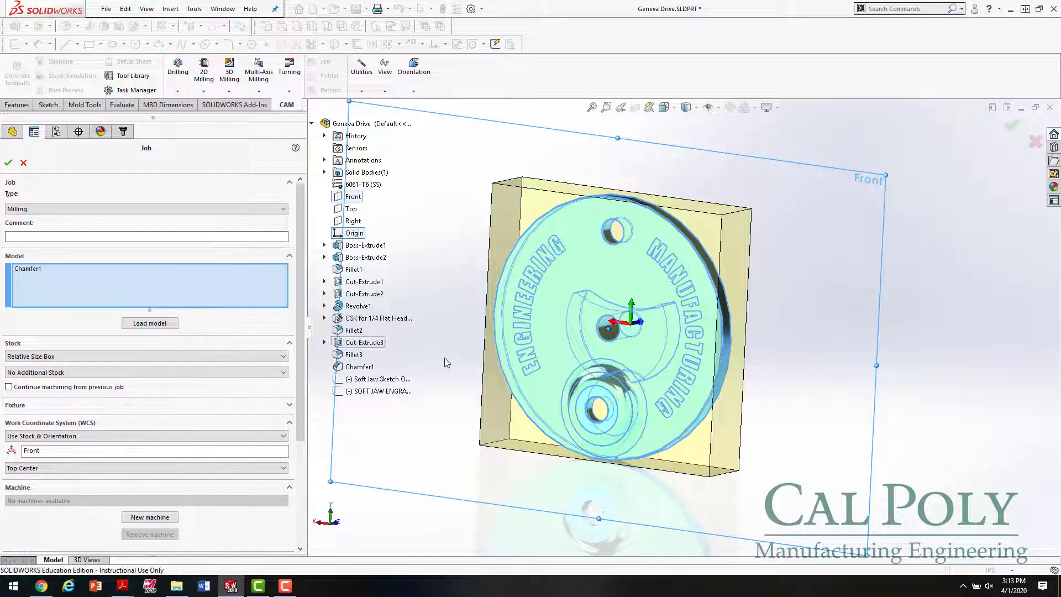
left_click(9, 163)
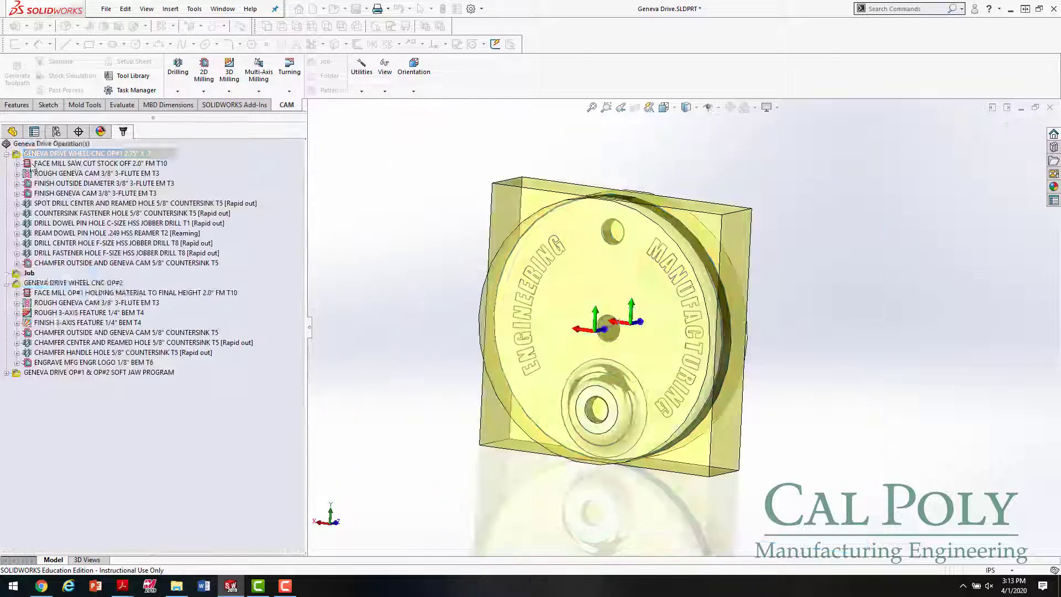
right_click(74, 157)
left_click(74, 158)
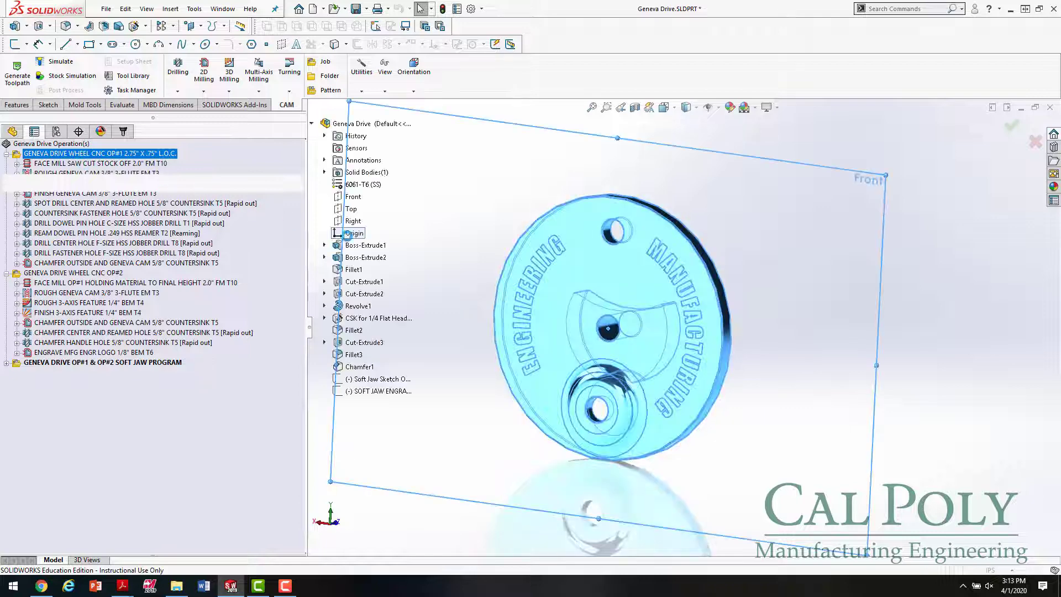
middle_click_drag(880, 303, 794, 292)
key("ctrl+1")
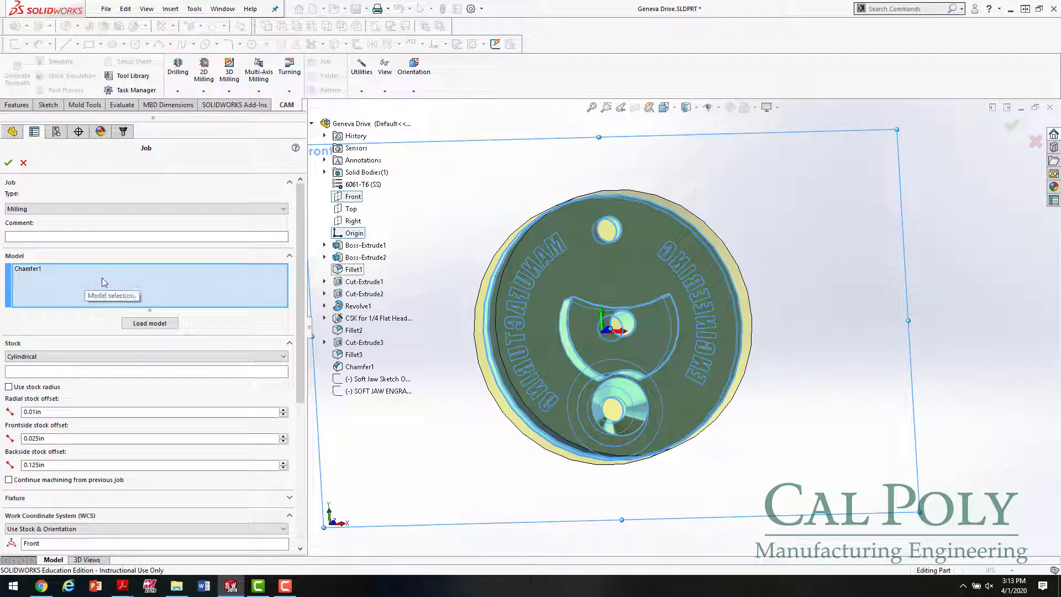
middle_click_drag(611, 373, 572, 323)
Reassign the part as the OP#1 job model with Cylindrical stock, then bring up the Geneva Wheel drawing.
right_click(77, 296)
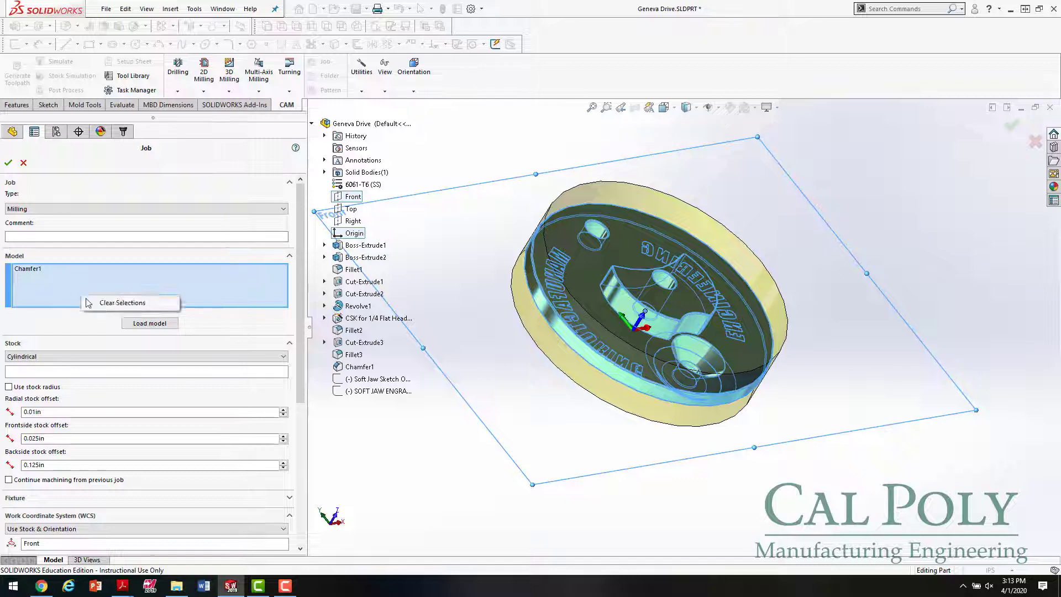
left_click(105, 304)
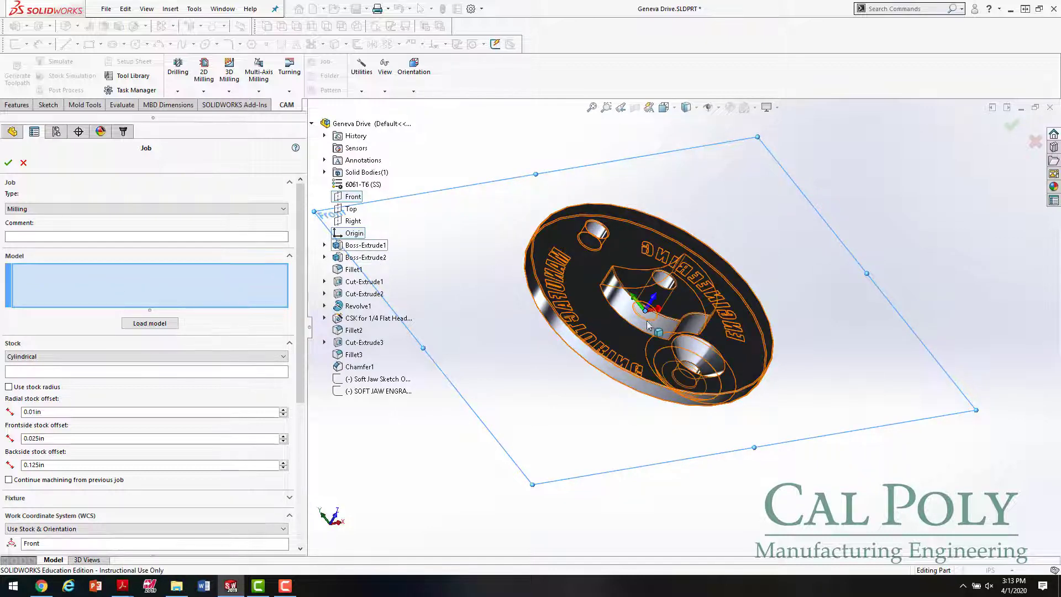
left_click(616, 326)
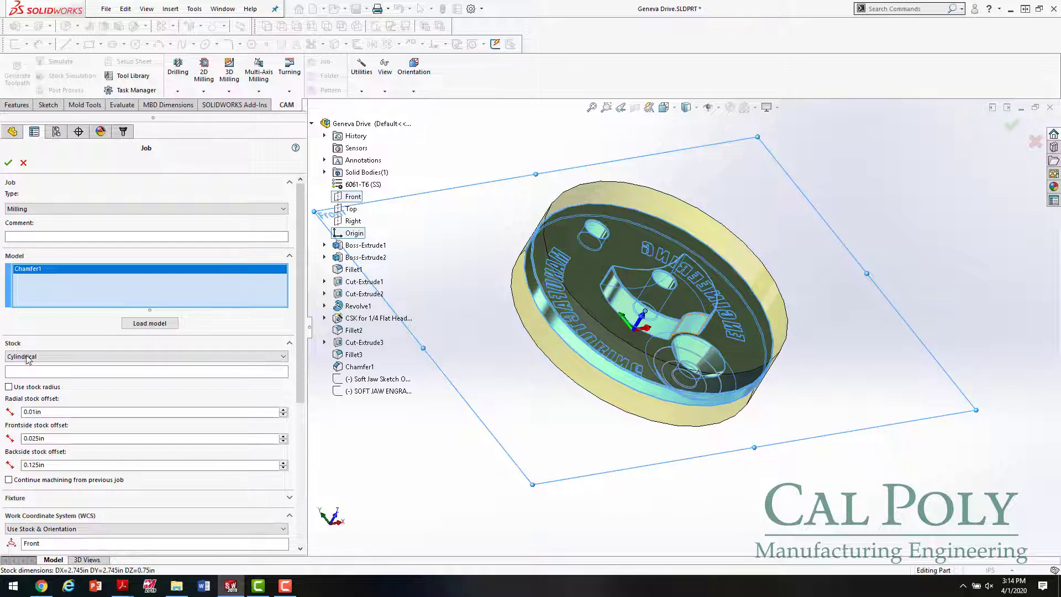
left_click(43, 356)
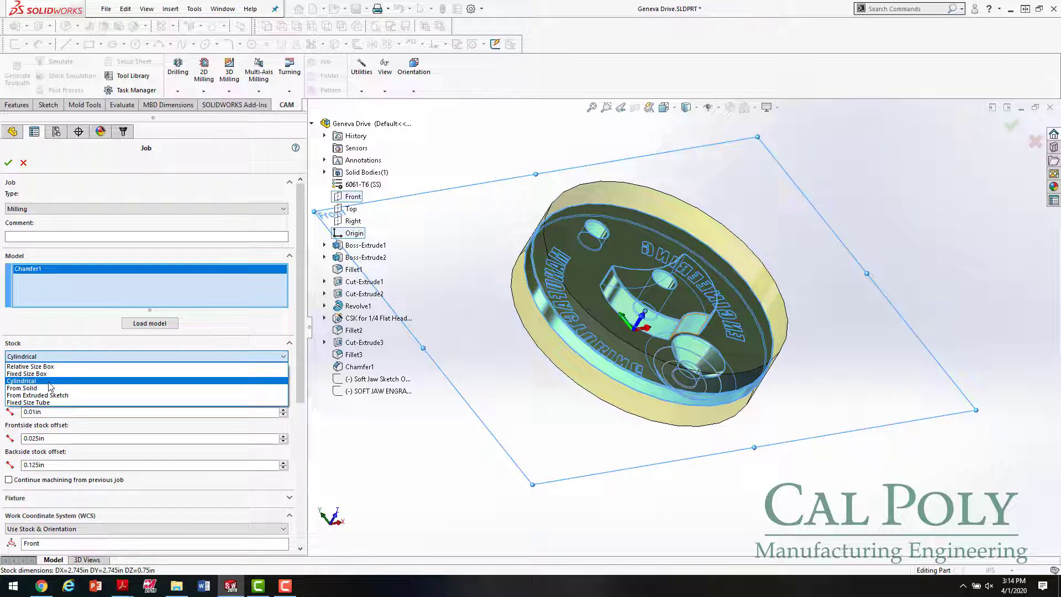
left_click(50, 381)
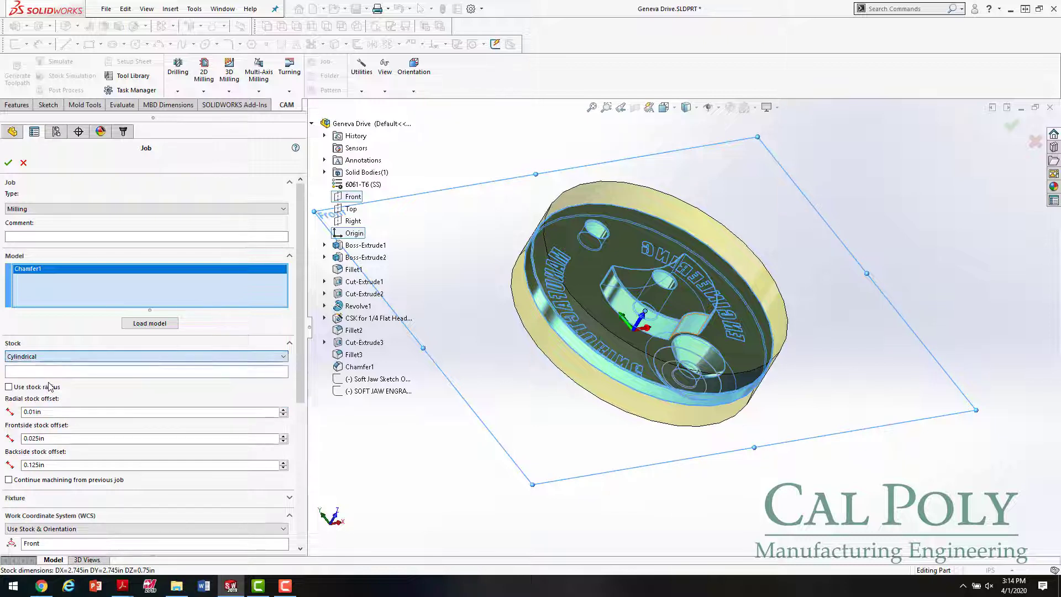
left_click(36, 411)
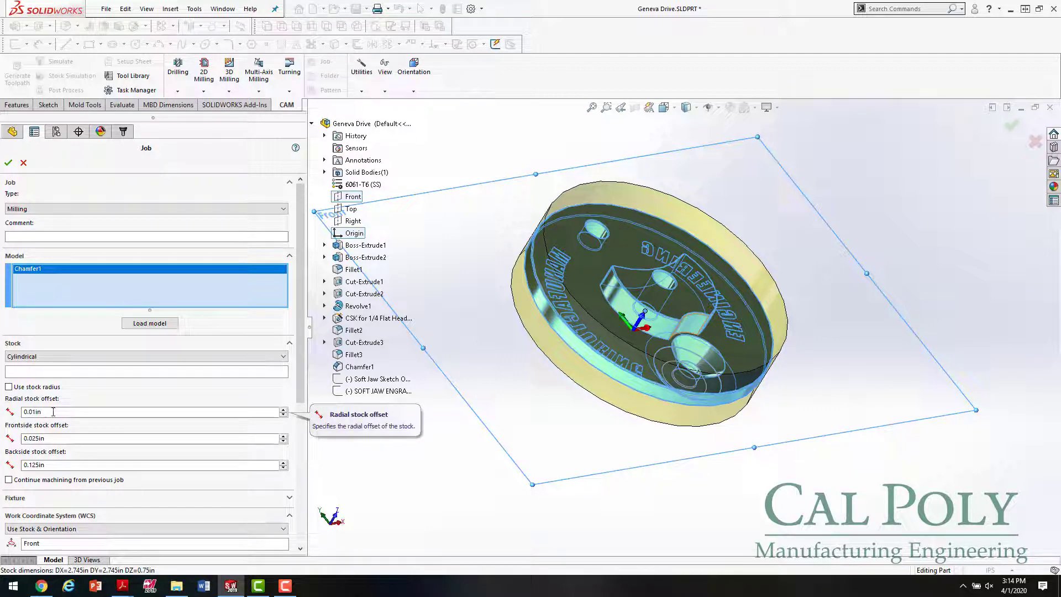
mouse_move(123, 586)
left_click(184, 559)
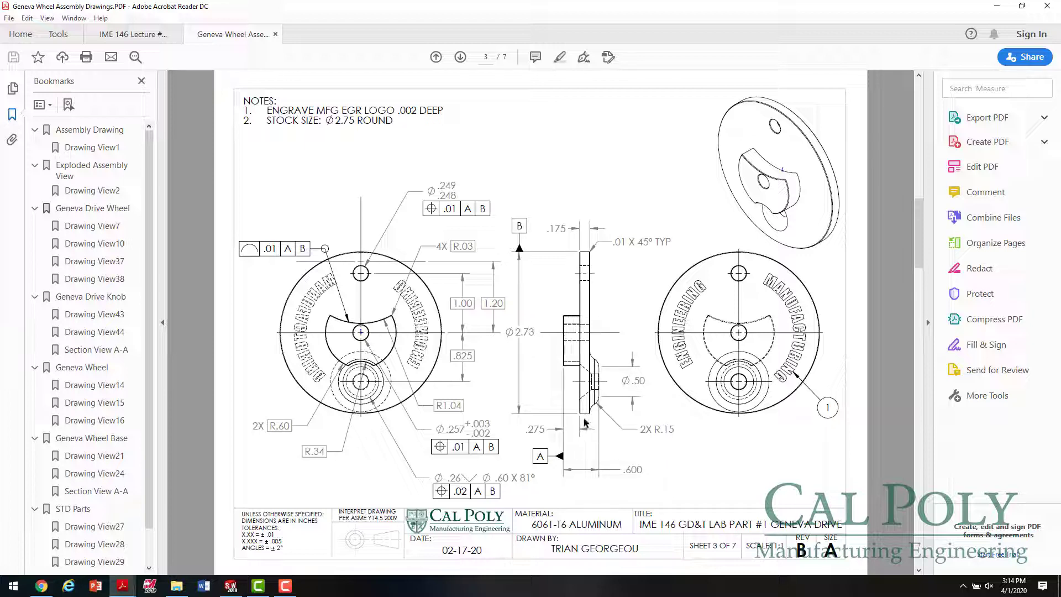
Select the .600 dimension on the Geneva drive drawing, then return to SOLIDWORKS.
double_click(626, 470)
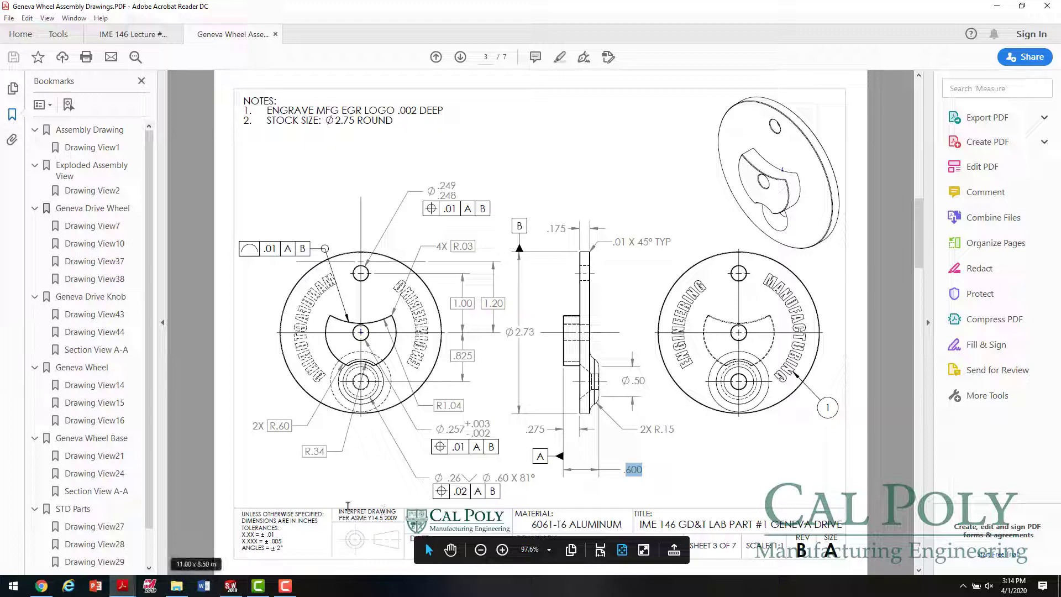
left_click(232, 587)
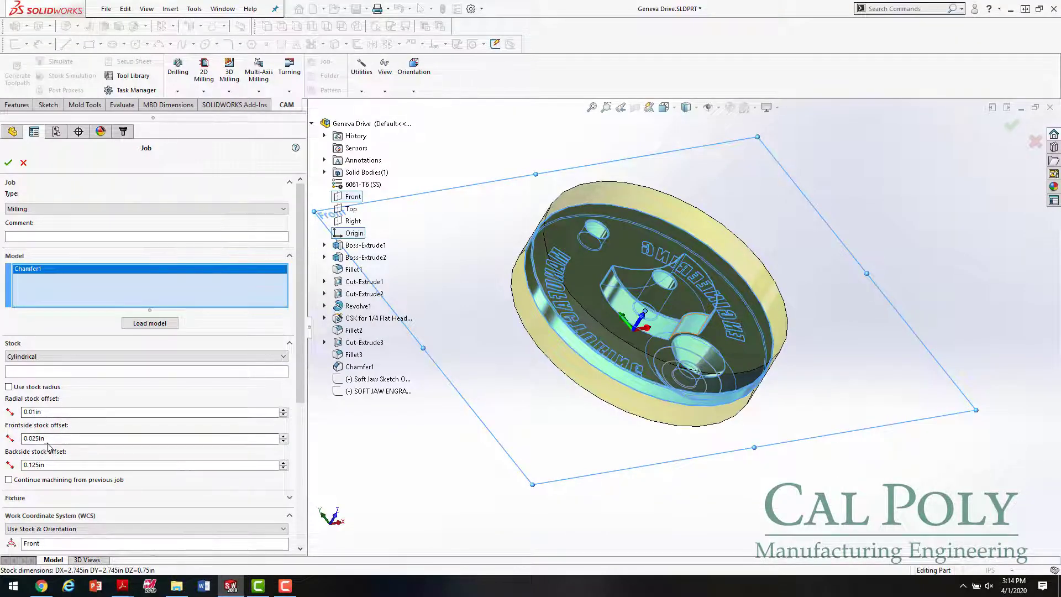
left_click(61, 438)
middle_click_drag(721, 451, 762, 486)
middle_click_drag(795, 546, 774, 423)
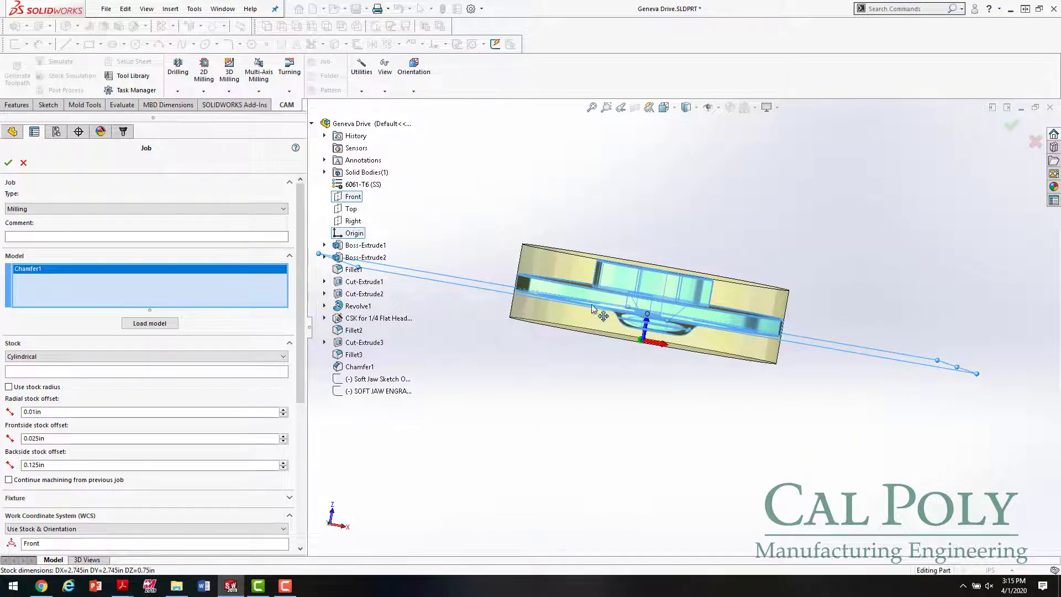
middle_click_drag(595, 338, 591, 437)
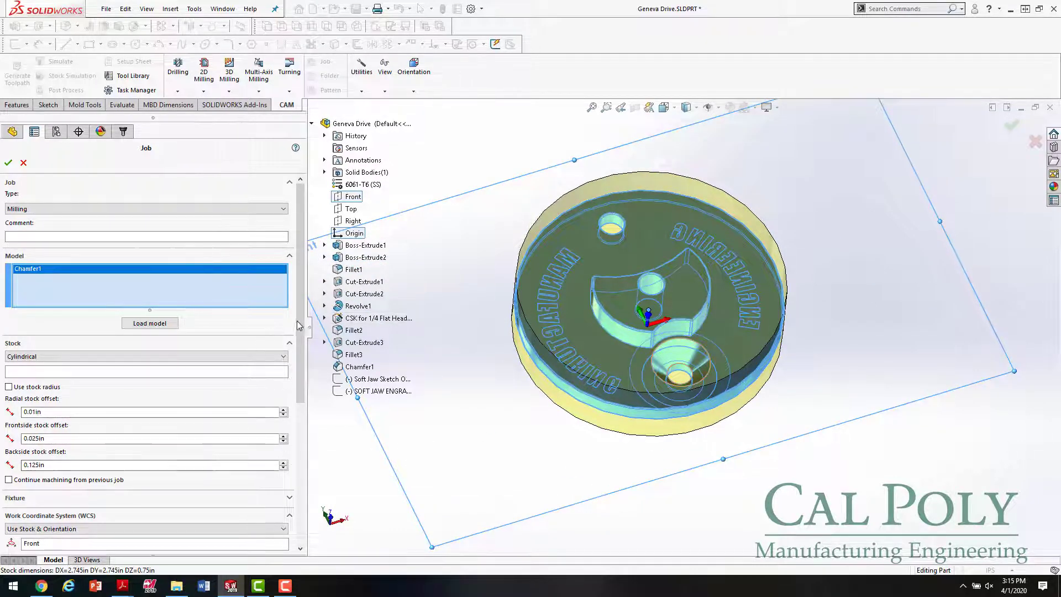
left_click_drag(301, 329, 312, 469)
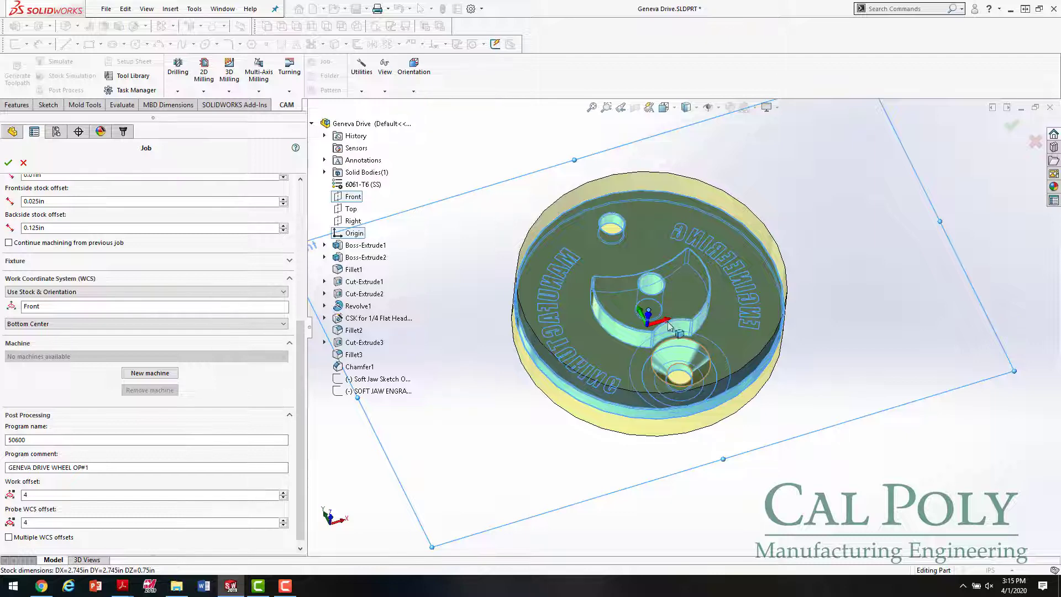
middle_click_drag(733, 429, 684, 301)
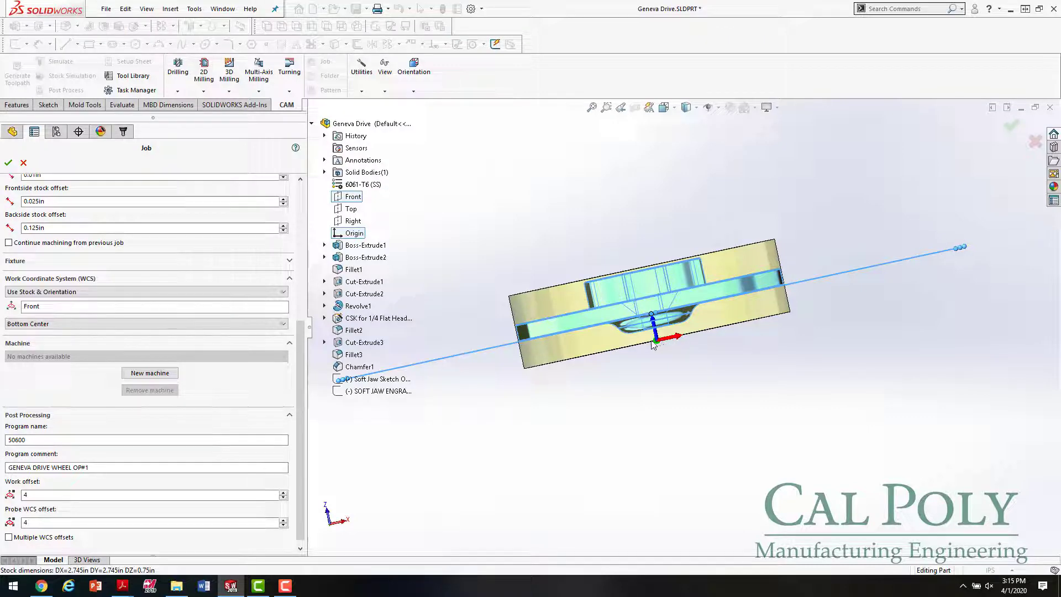
middle_click_drag(678, 346, 774, 437)
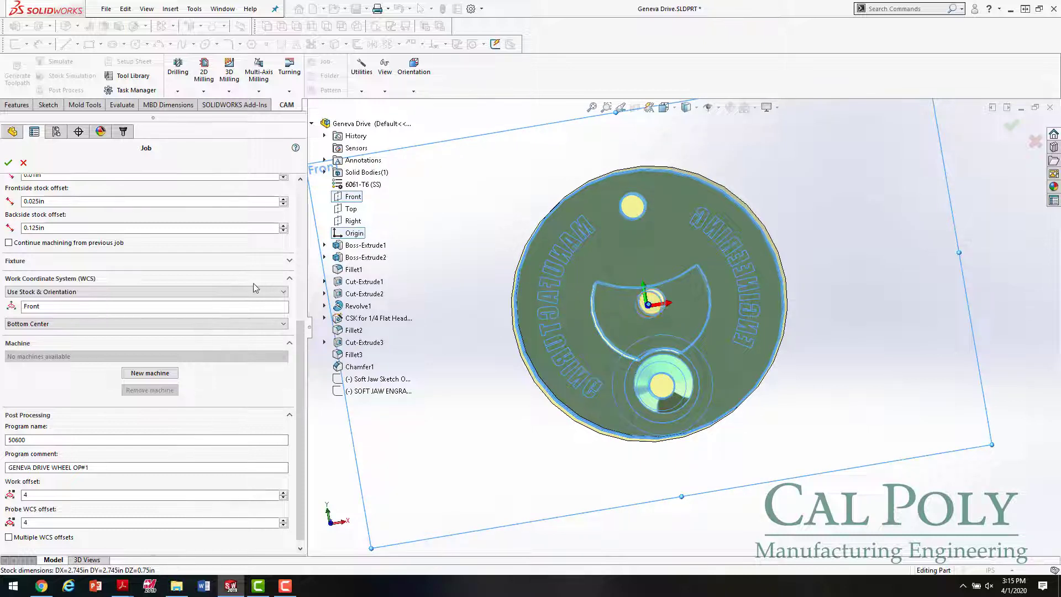
left_click(52, 293)
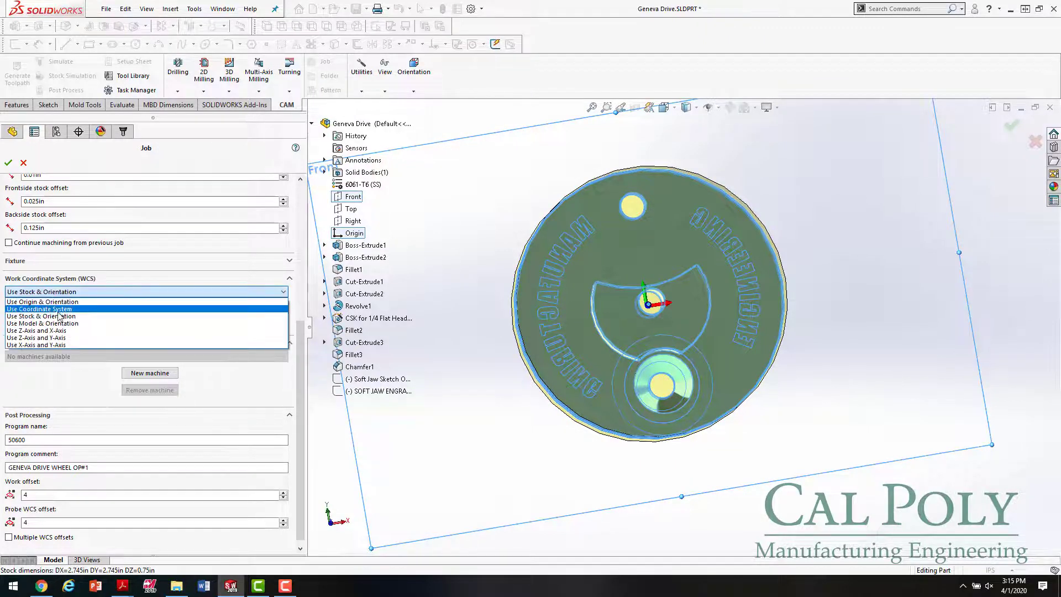
left_click(67, 317)
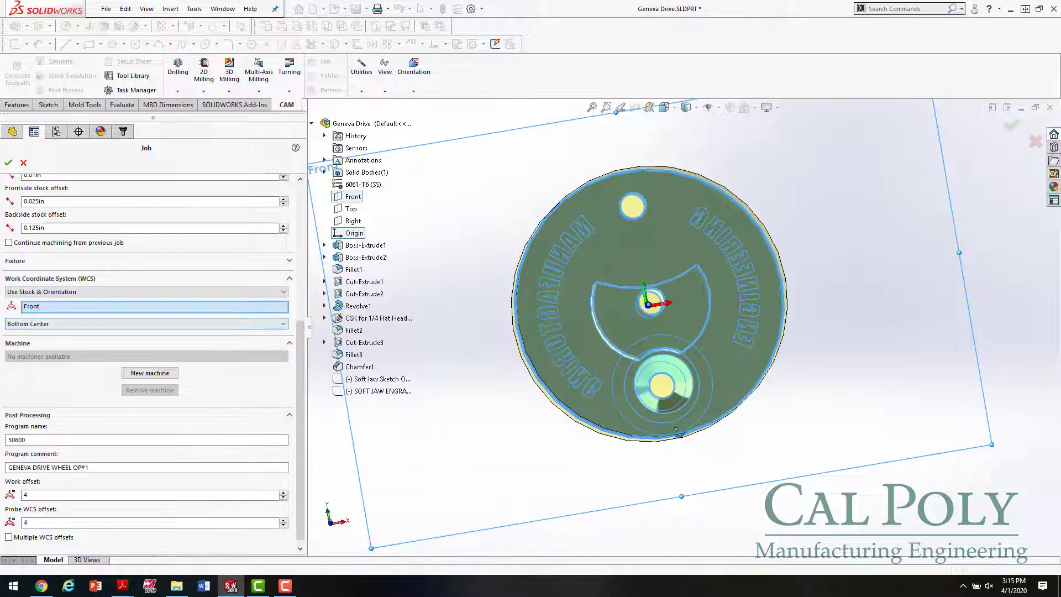
middle_click_drag(680, 303, 691, 365)
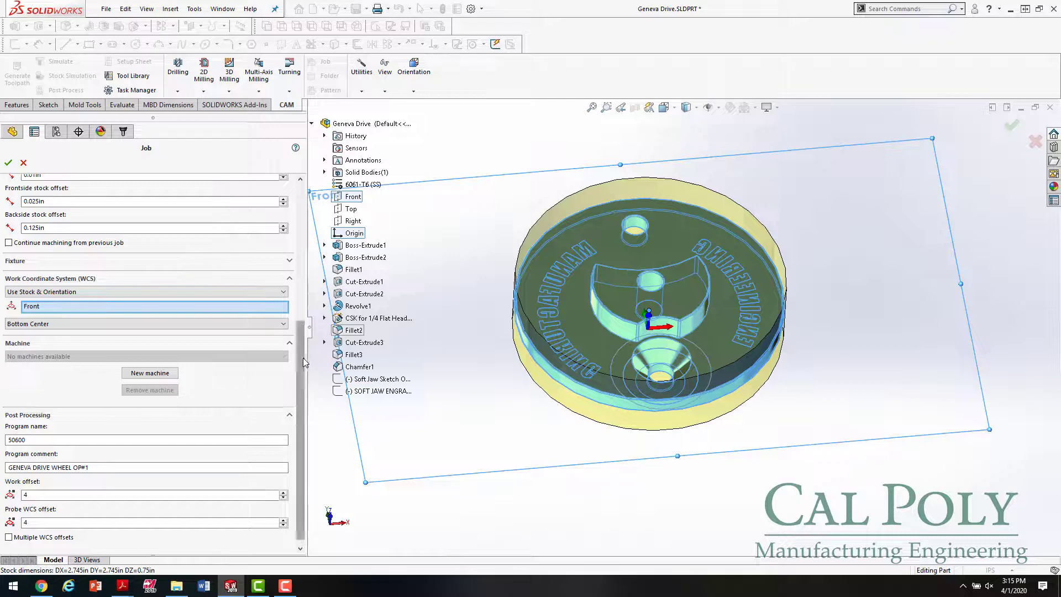
scroll(303, 364, "down", 1)
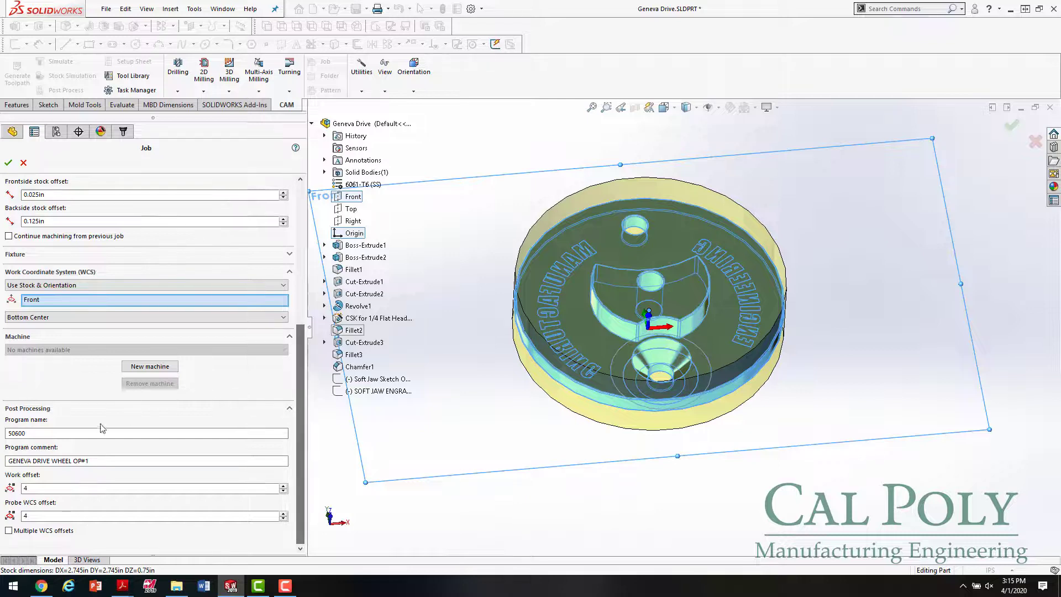
Confirm program number 50600 and comment 'GENEVA DRIVE WHEEL OP#1', then accept the job settings.
double_click(30, 430)
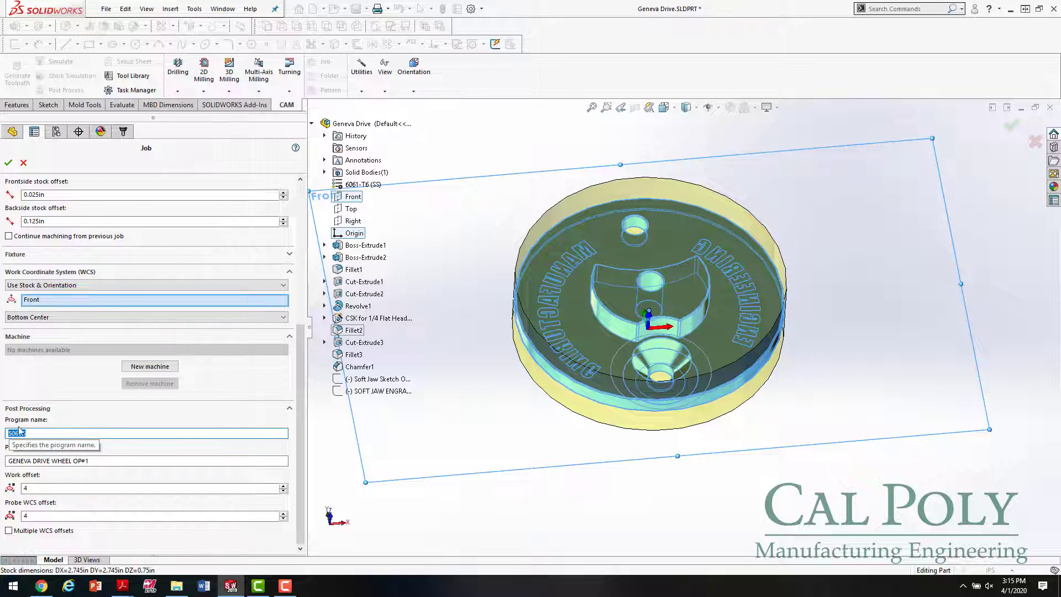
left_click(34, 435)
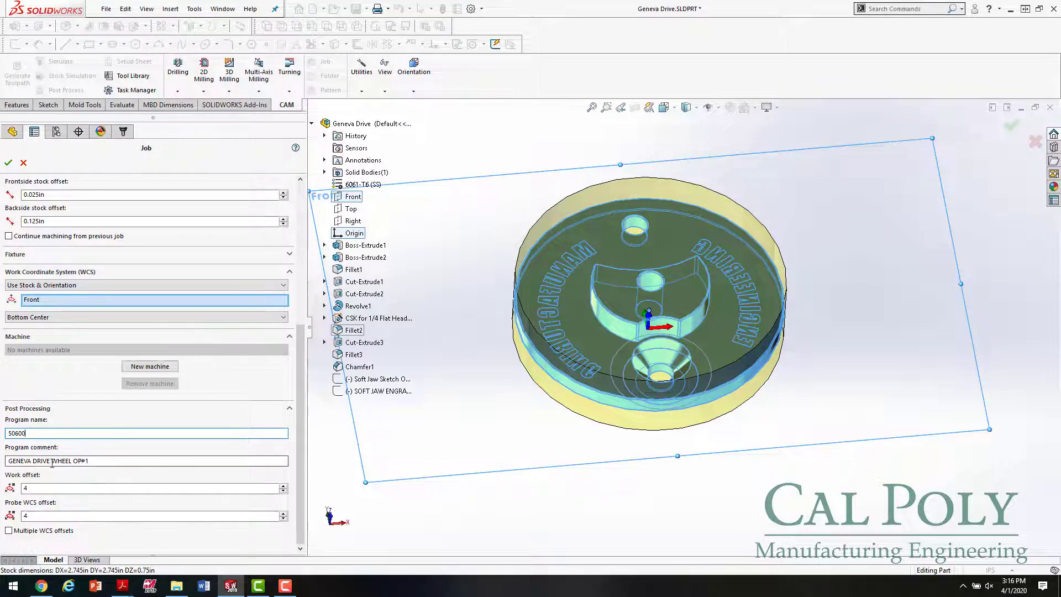
left_click_drag(90, 462, 22, 466)
left_click(106, 459)
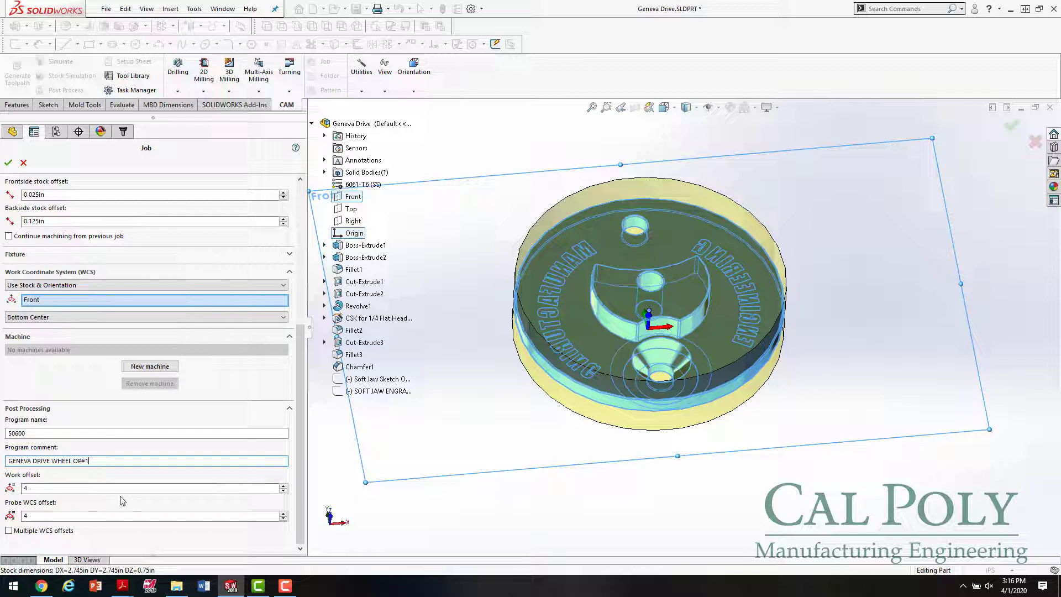
mouse_move(140, 491)
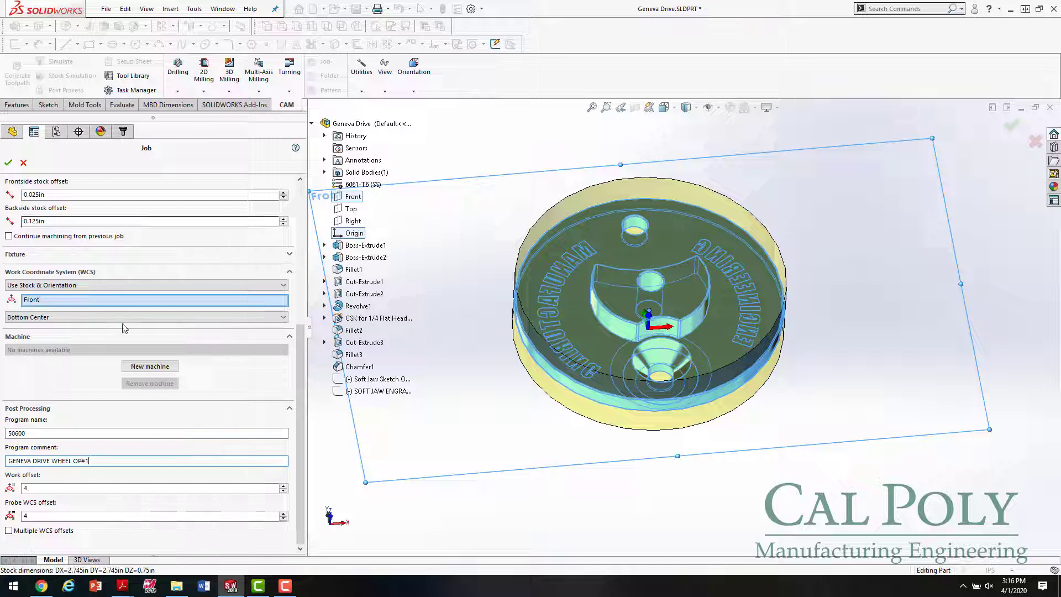
left_click(8, 163)
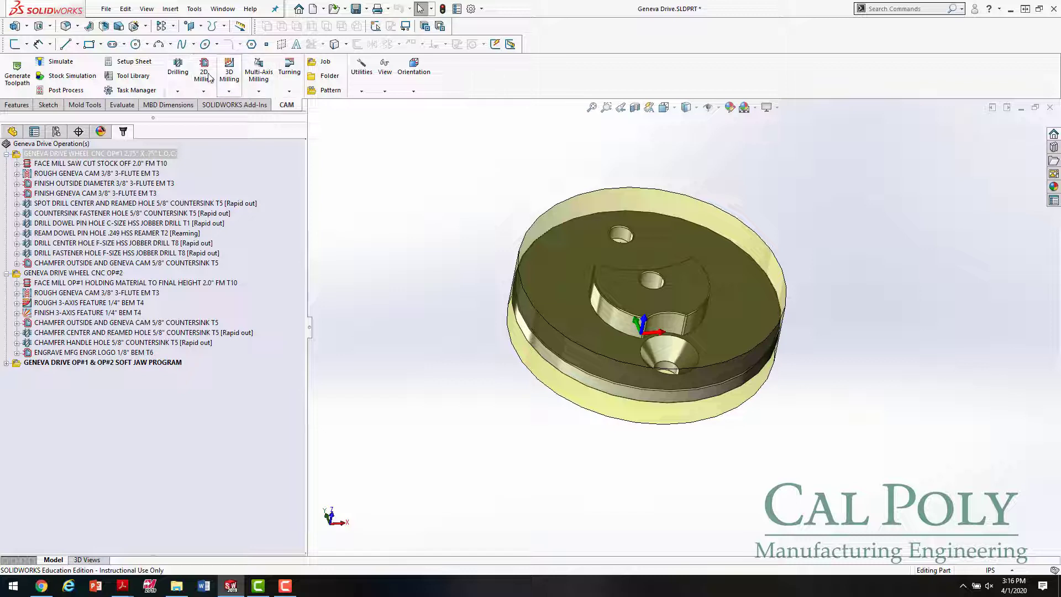
left_click(178, 90)
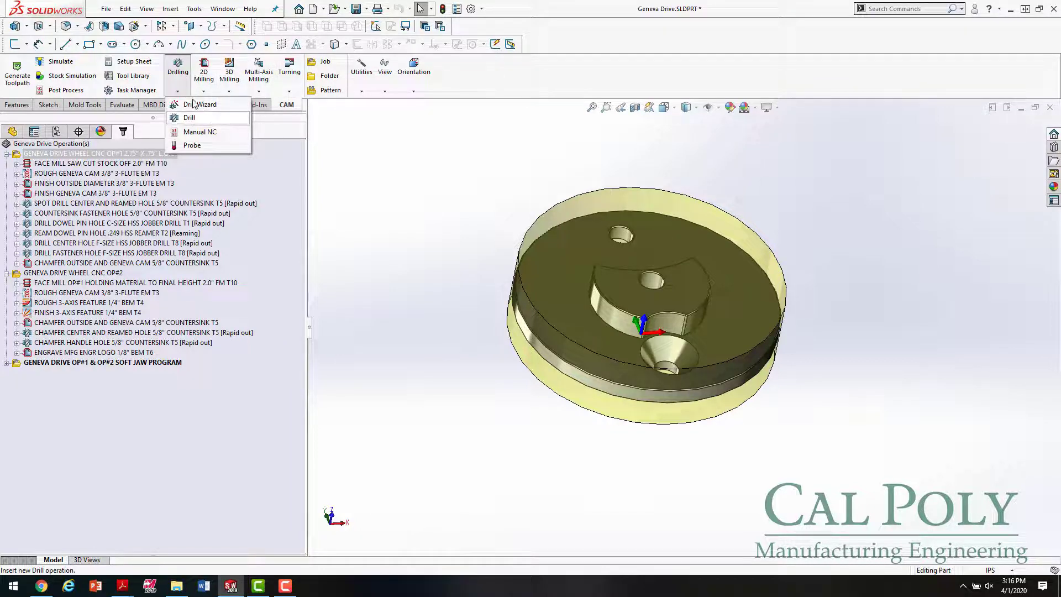
left_click(205, 93)
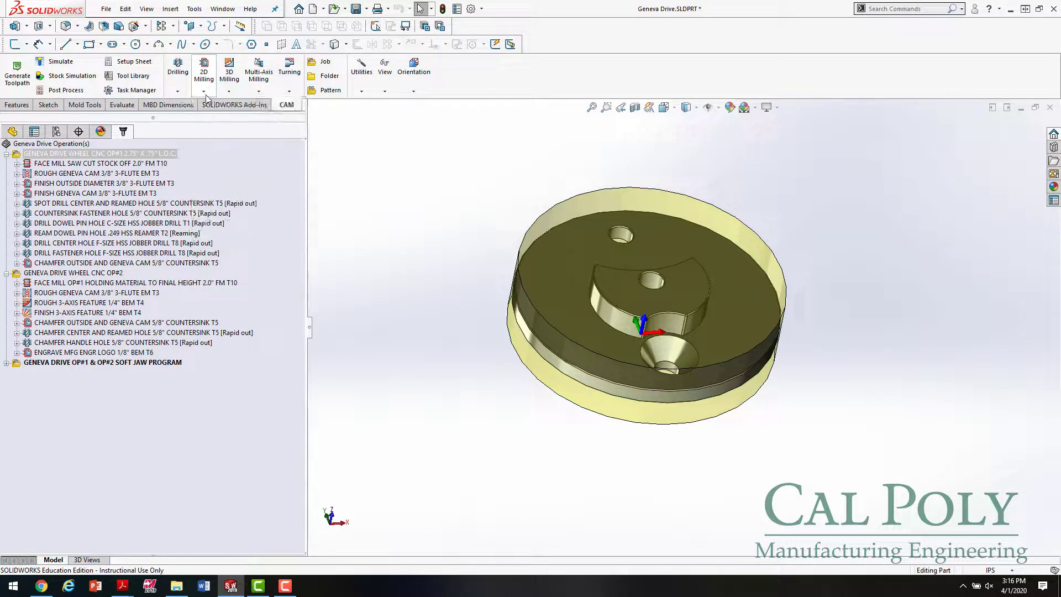
left_click(206, 95)
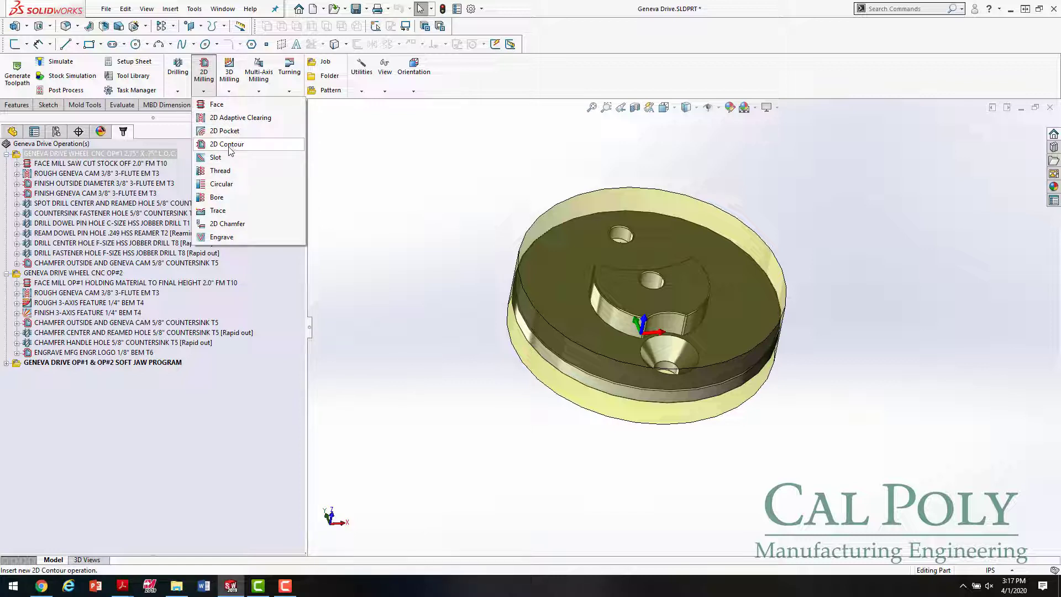
left_click(229, 91)
left_click(227, 92)
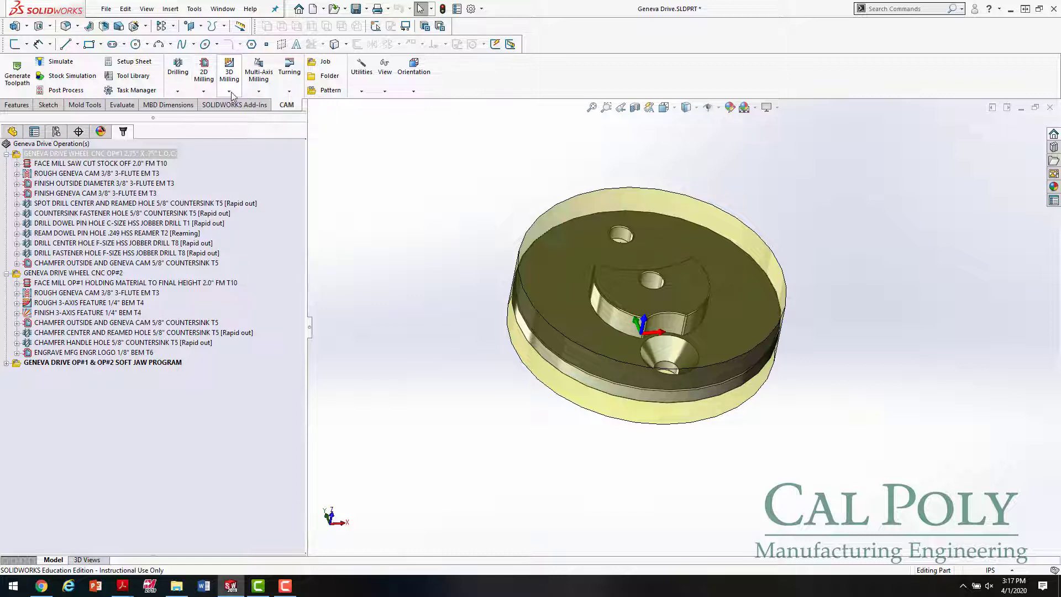
left_click(230, 92)
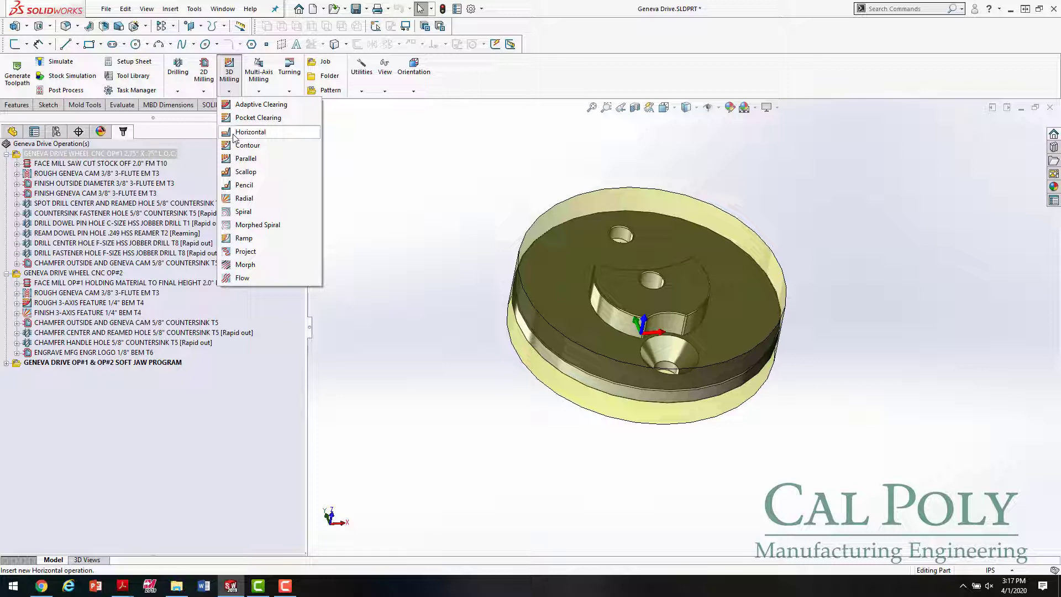
Orbit to the bottom face and display the FINISH 3-AXIS FEATURE toolpath on the countersink.
left_click(426, 257)
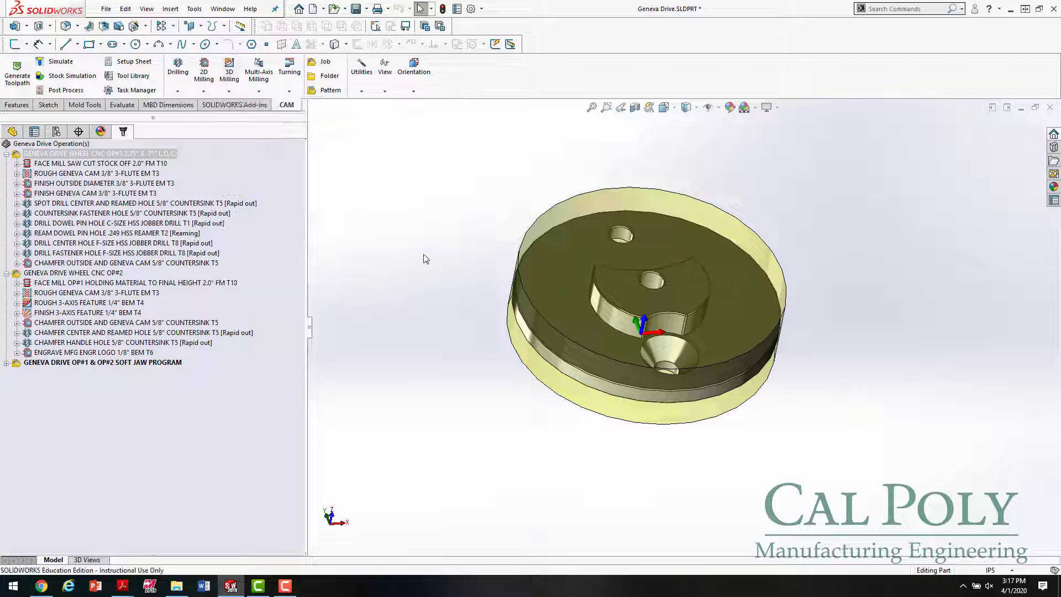
middle_click_drag(423, 256, 504, 224)
scroll(695, 306, "down", 4)
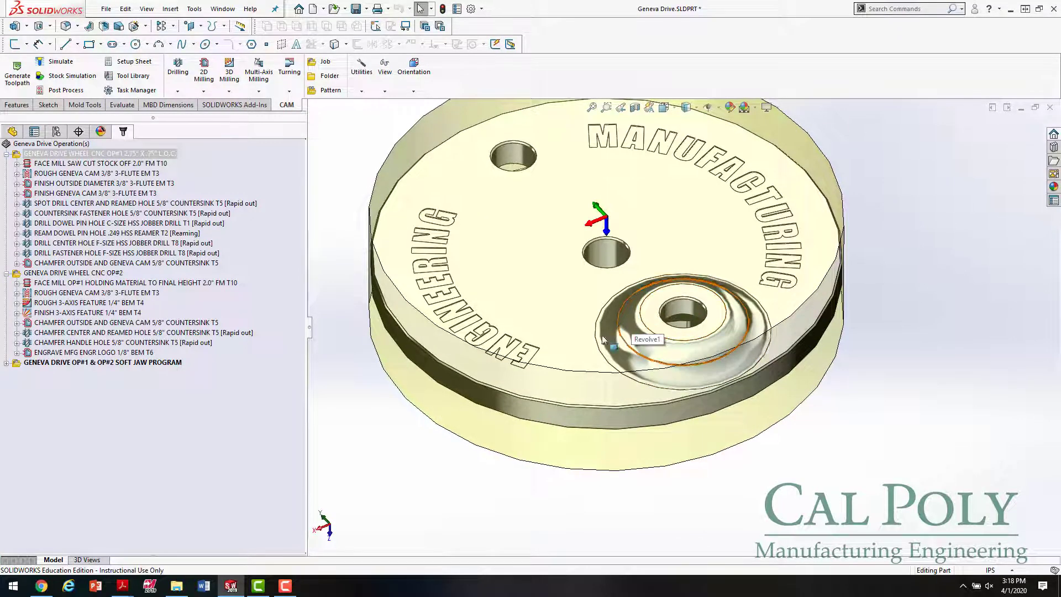
left_click(69, 312)
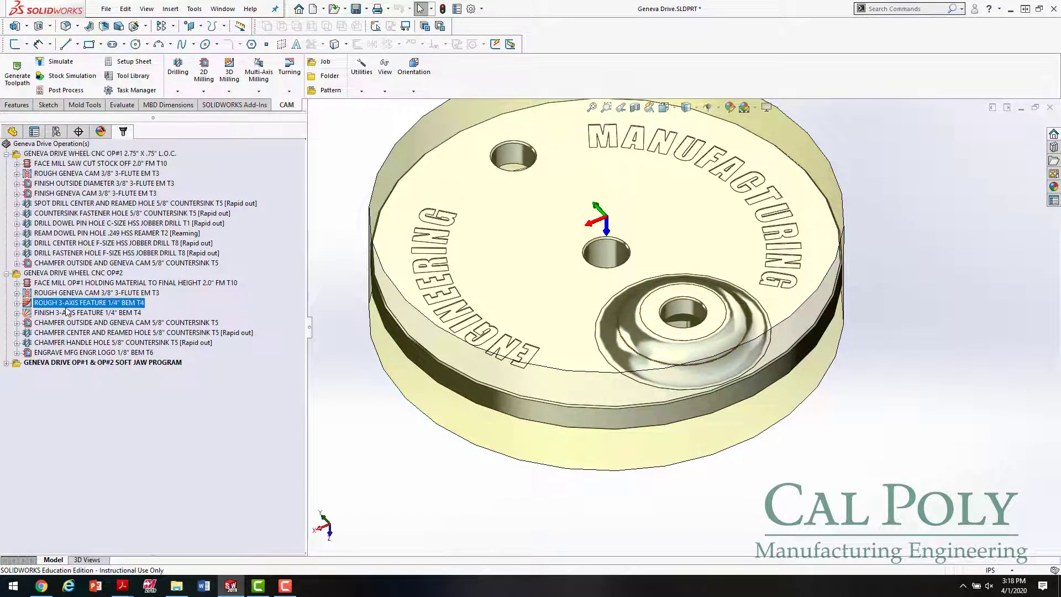
Inspect the finishing toolpath from low side and top-down views, then show the OP#1 stock.
middle_click_drag(756, 406, 608, 334)
scroll(597, 331, "down", 3)
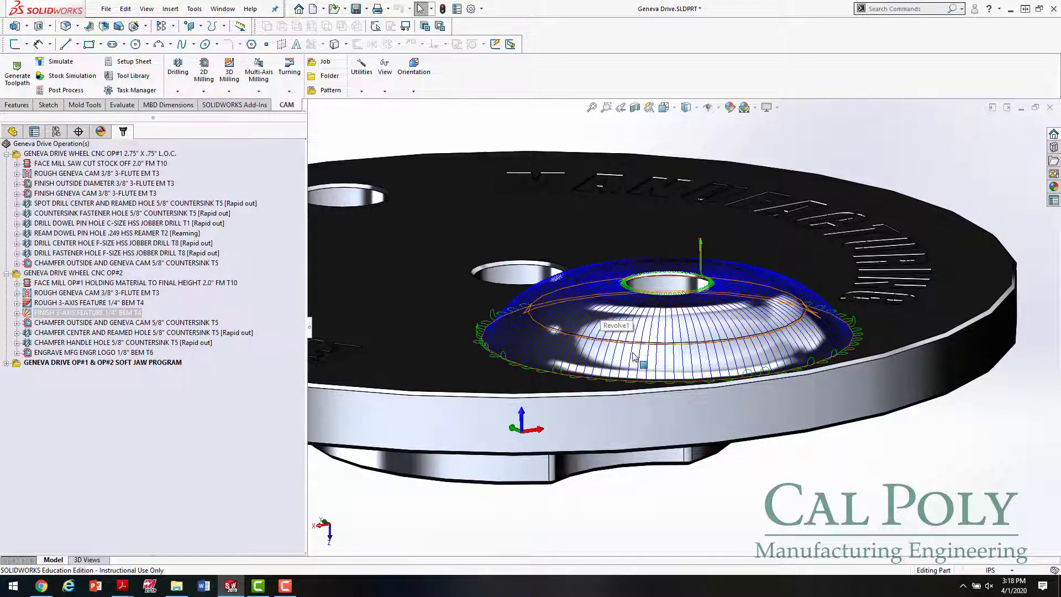
middle_click_drag(660, 389, 635, 270)
scroll(635, 354, "down", 2)
scroll(646, 342, "up", 6)
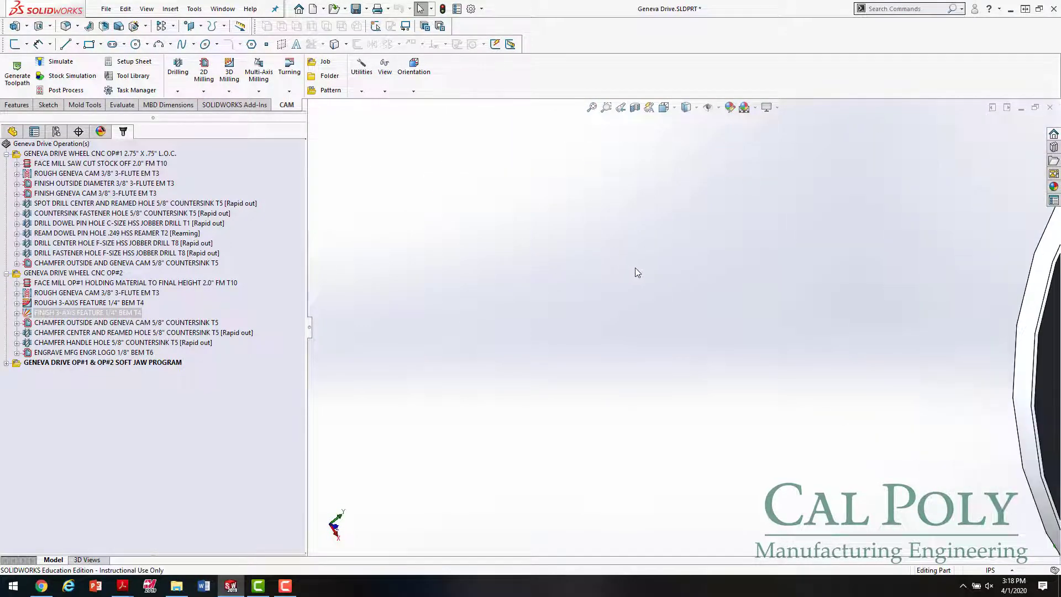
scroll(634, 271, "up", 3)
middle_click_drag(971, 468, 566, 382)
scroll(859, 379, "down", 3)
scroll(565, 381, "up", 3)
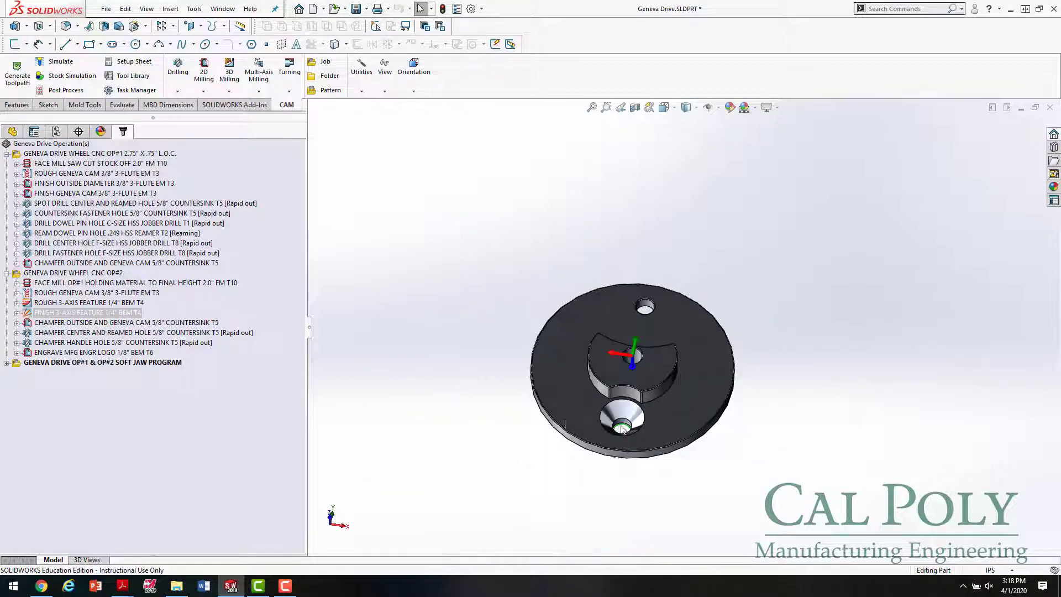
scroll(565, 381, "down", 3)
left_click(72, 154)
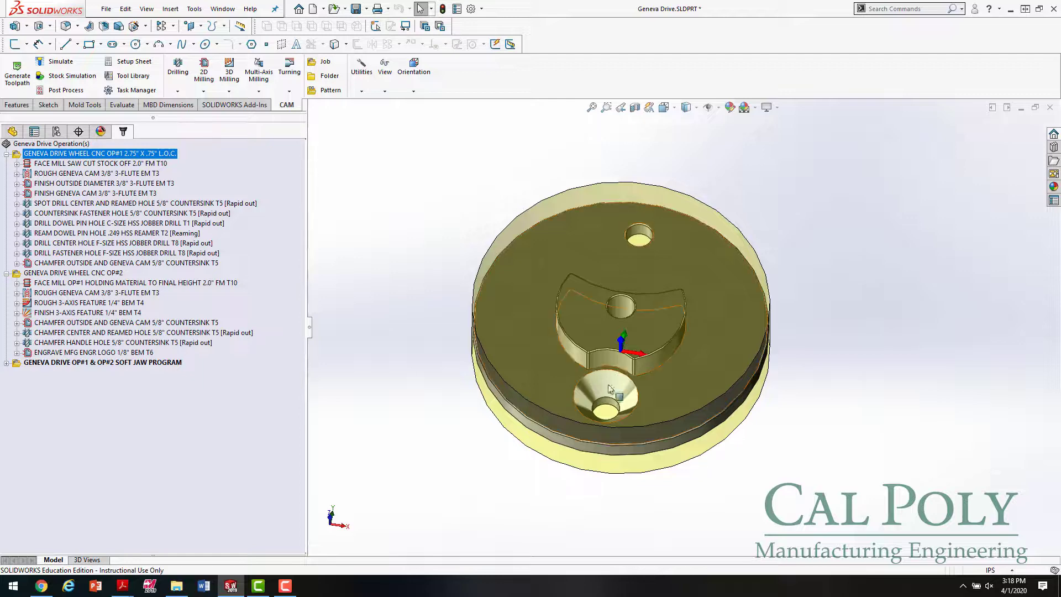
Bring the Geneva Wheel Assembly drawing with the Geneva drive dimensions to the front.
mouse_move(123, 592)
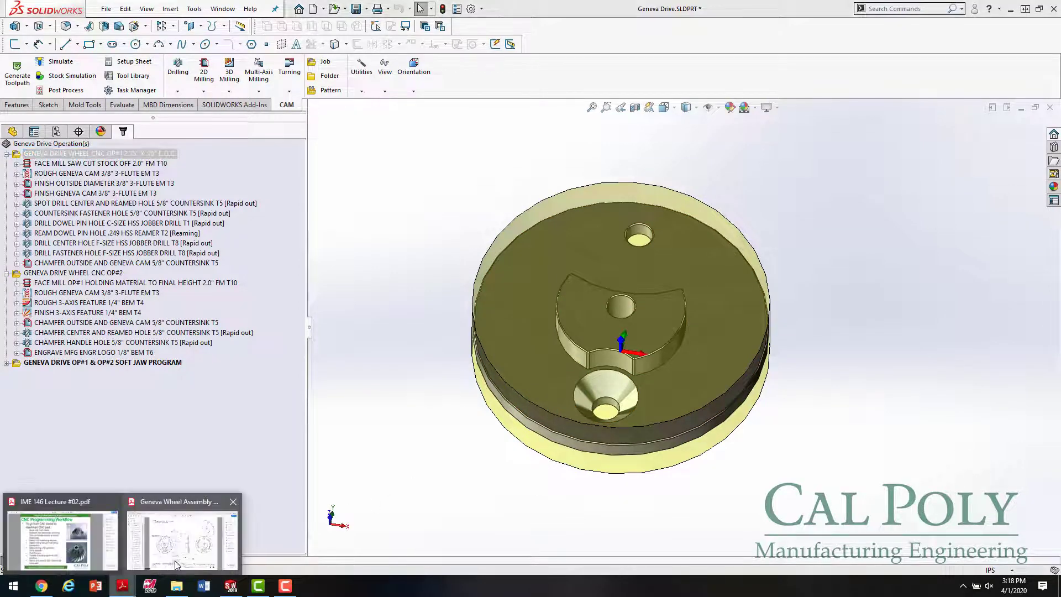
left_click(184, 534)
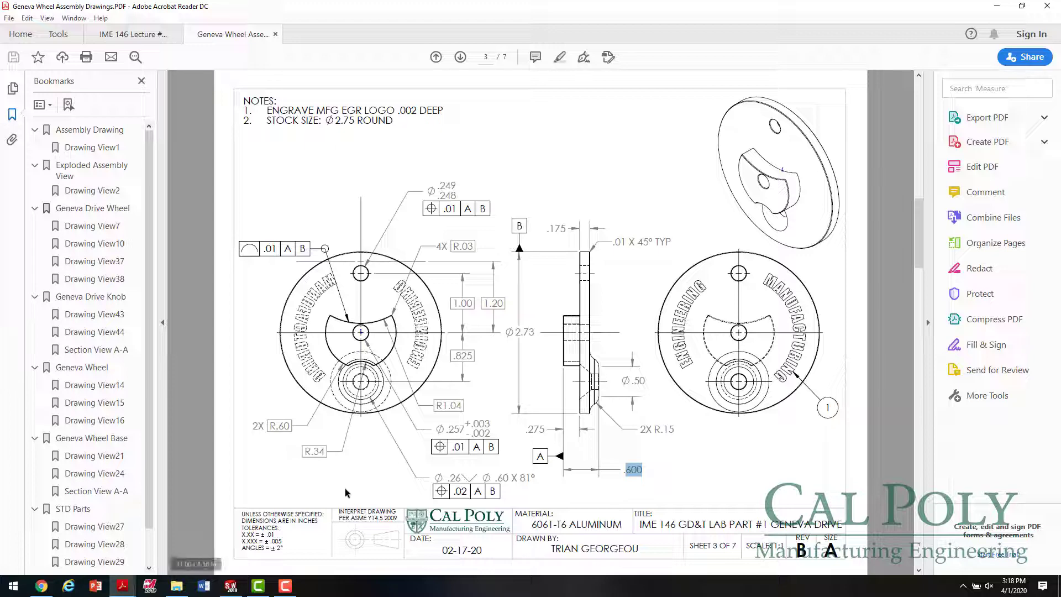
Back in SOLIDWORKS, display the FACE MILL SAW CUT STOCK OFF 2.0" FM T10 toolpath over the part.
left_click(230, 585)
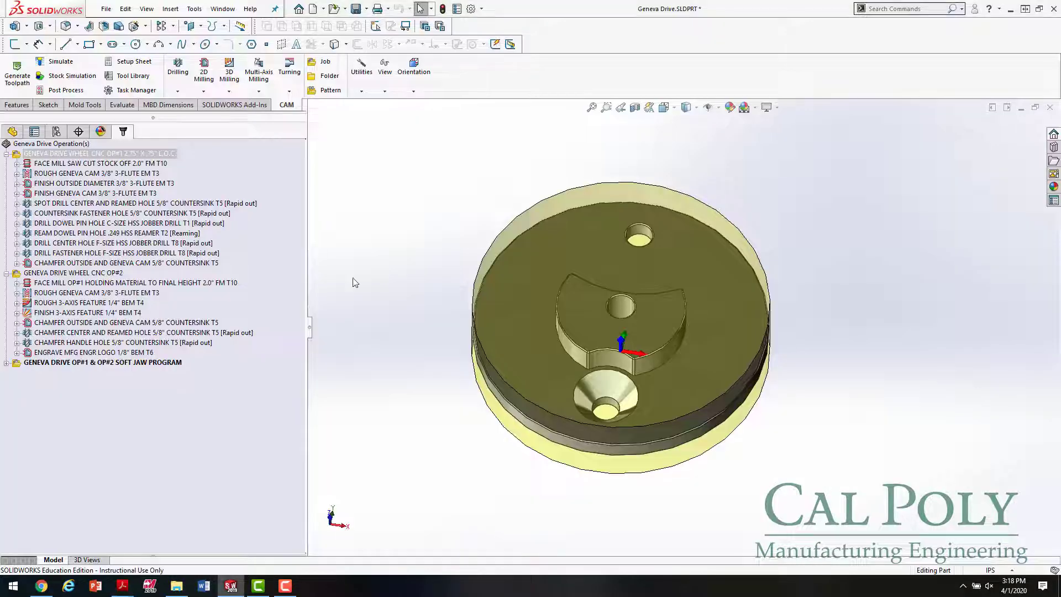
left_click(204, 75)
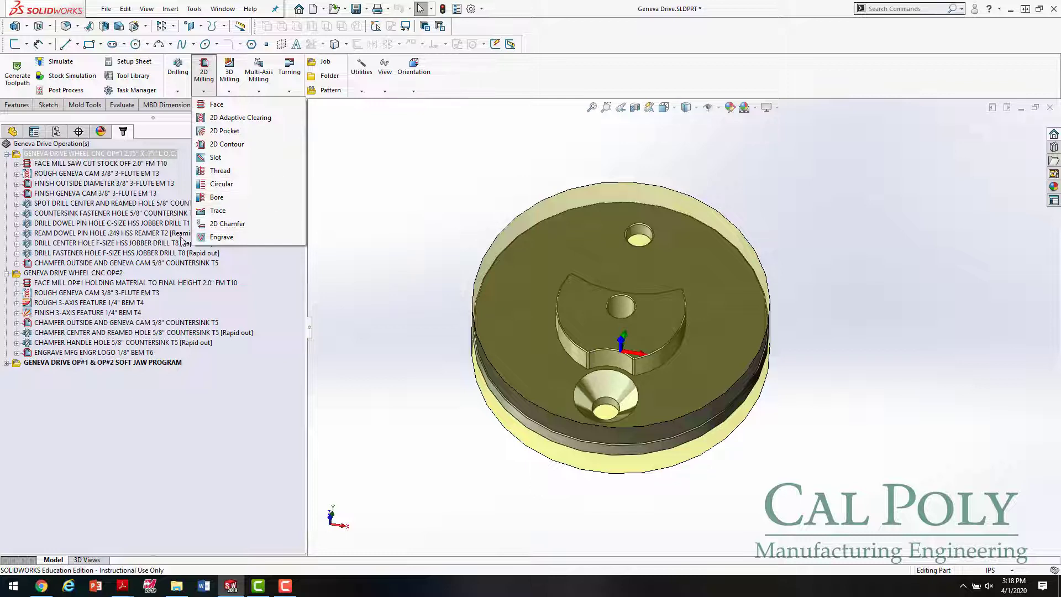
left_click(230, 407)
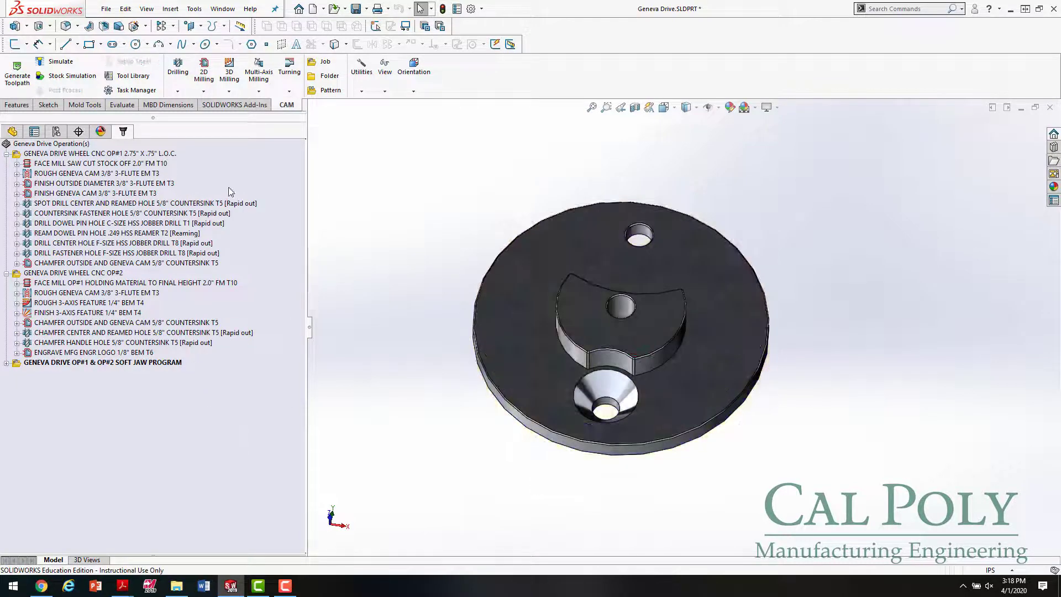
left_click(107, 164)
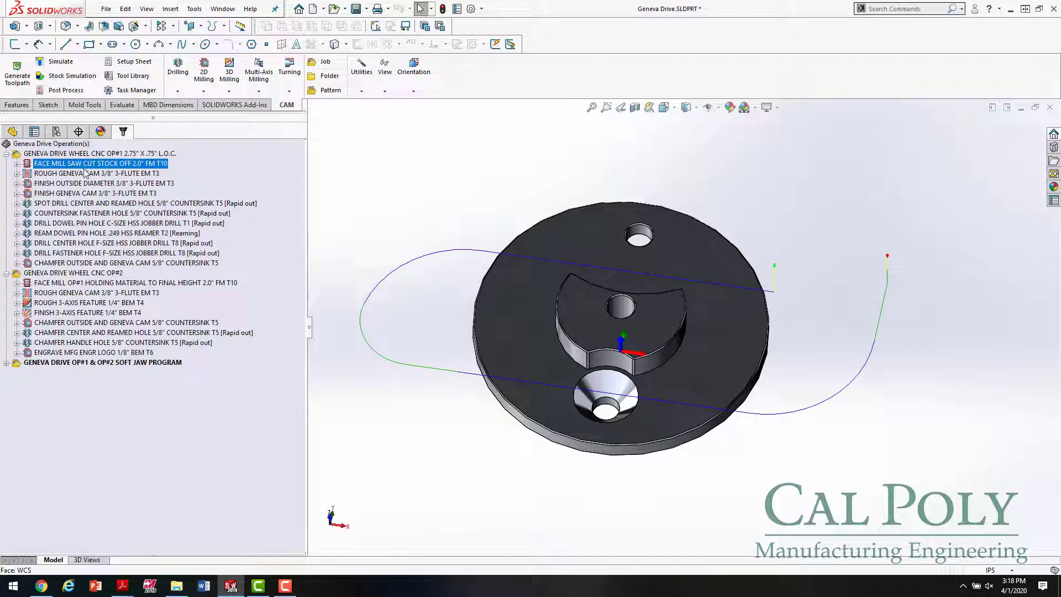
right_click(83, 164)
Review the face mill's #10 2-inch tool, 6000 rpm and 48 in/min feeds, then bring up the lecture PDF.
left_click(115, 165)
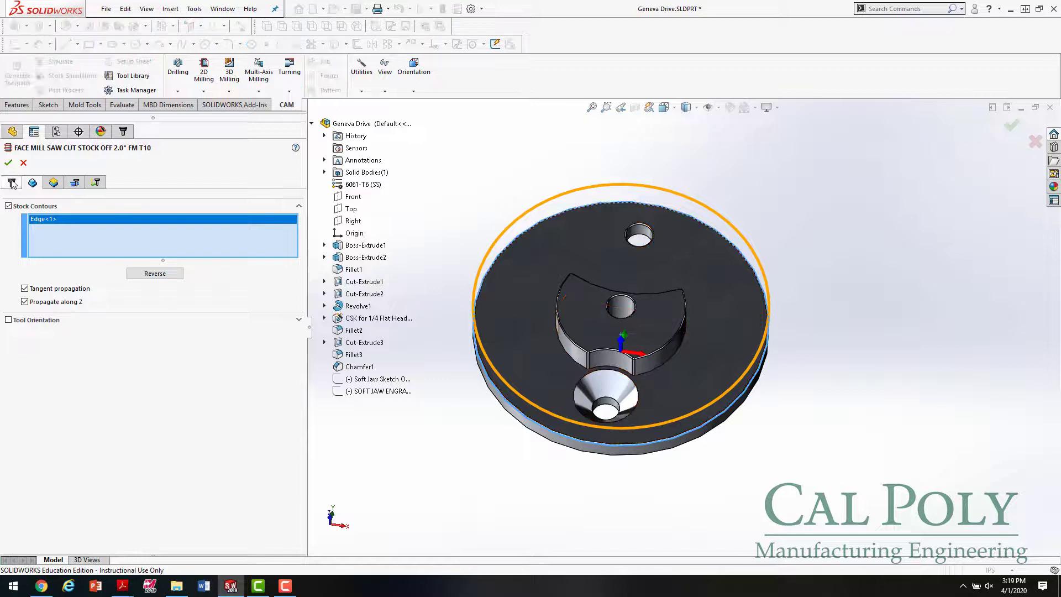
left_click(12, 183)
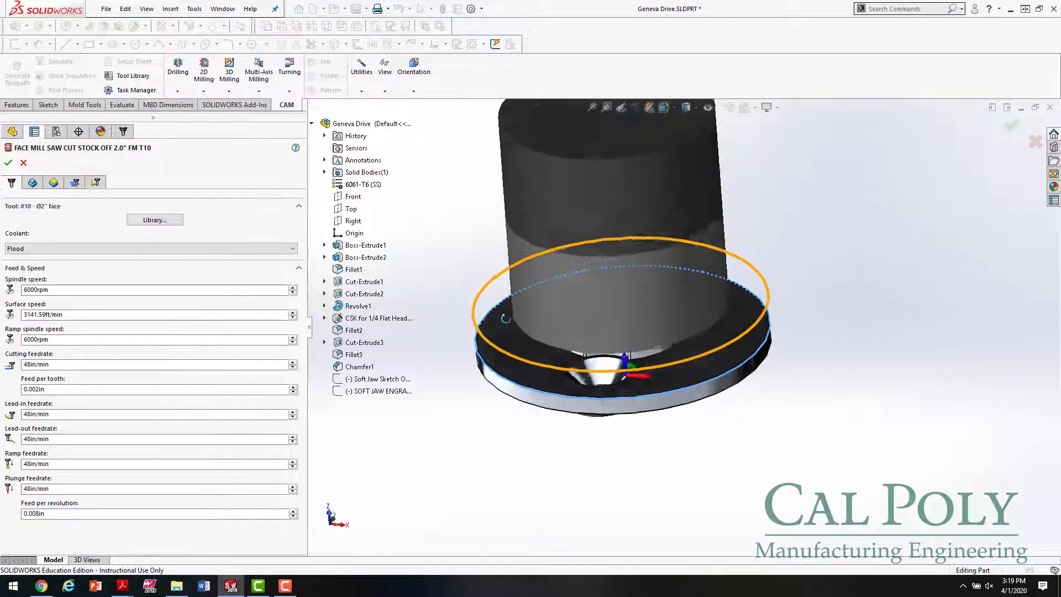
middle_click_drag(451, 376, 504, 351)
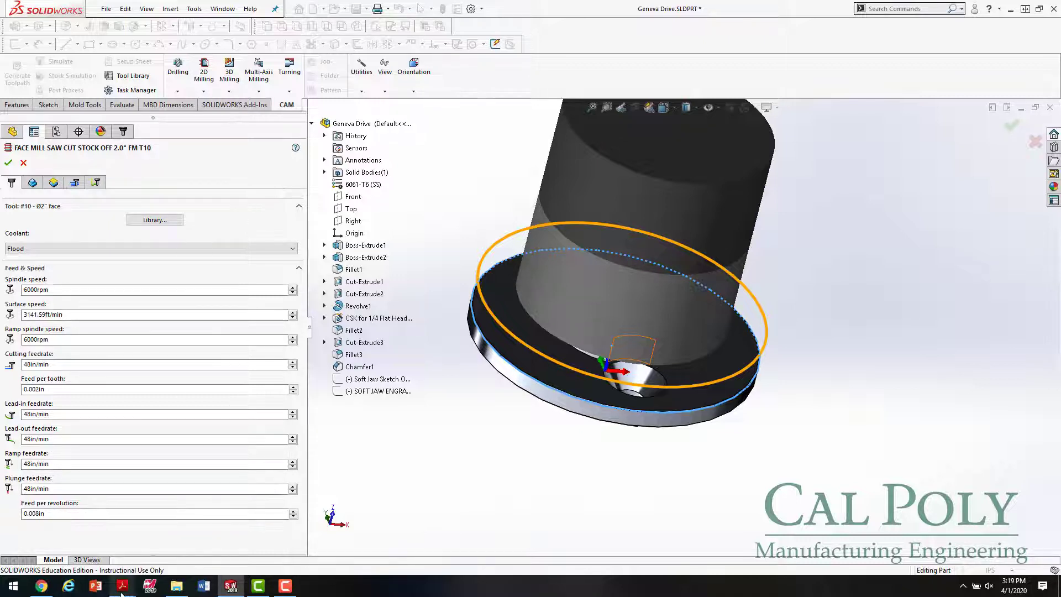
mouse_move(122, 592)
left_click(65, 538)
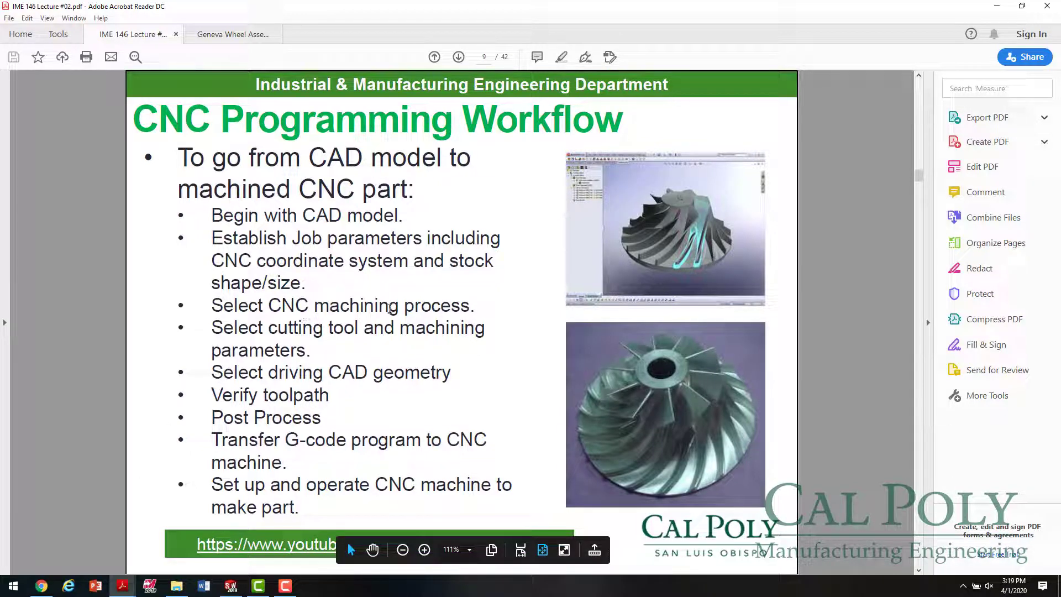
Highlight 'cutting tool and' and 'driving CAD geometry' on the workflow slide, then return to SOLIDWORKS.
left_click_drag(268, 328, 396, 331)
left_click(273, 369)
left_click_drag(267, 374, 451, 374)
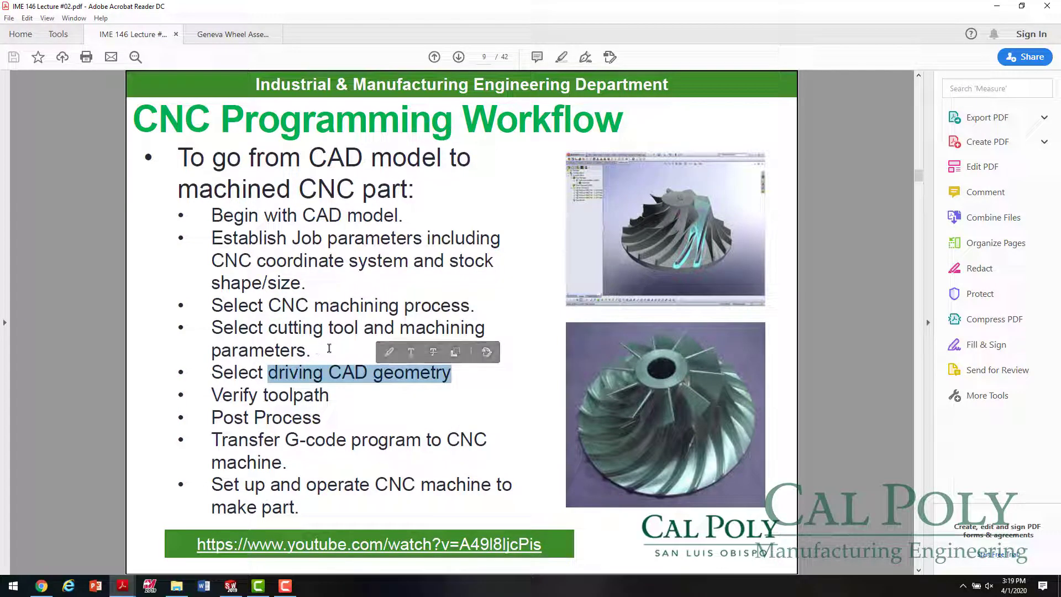
left_click(231, 586)
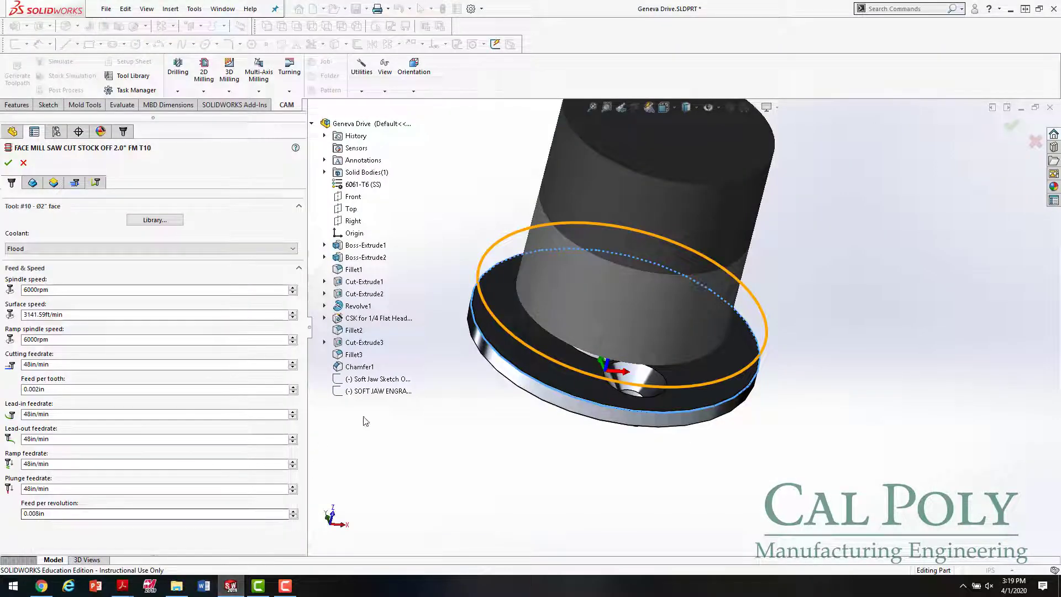
Open tool #10 Ø2" face from the library and confirm its Face Mill type and 2in diameter.
left_click(172, 223)
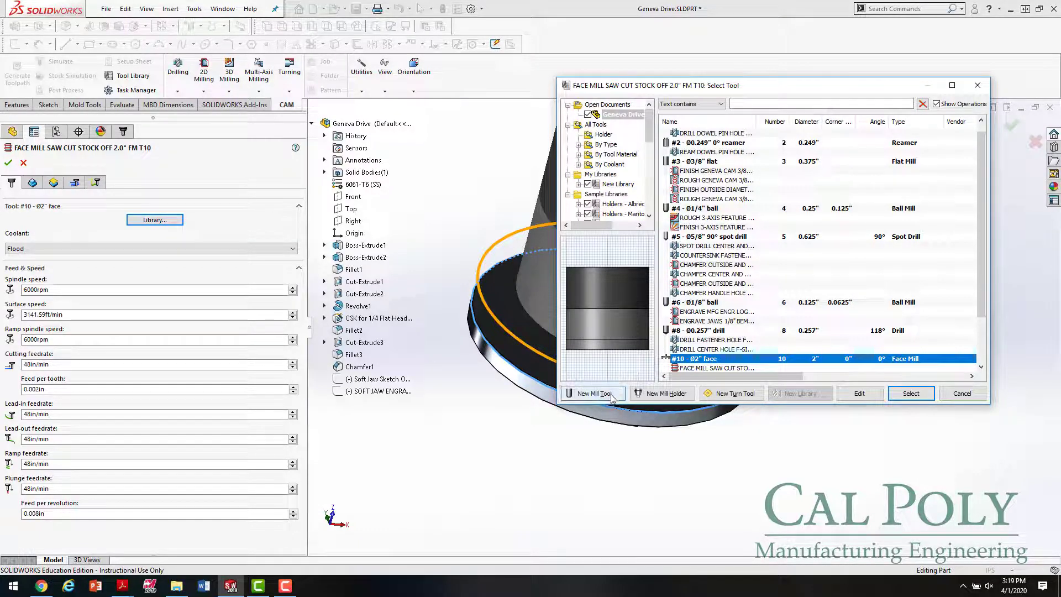
double_click(716, 360)
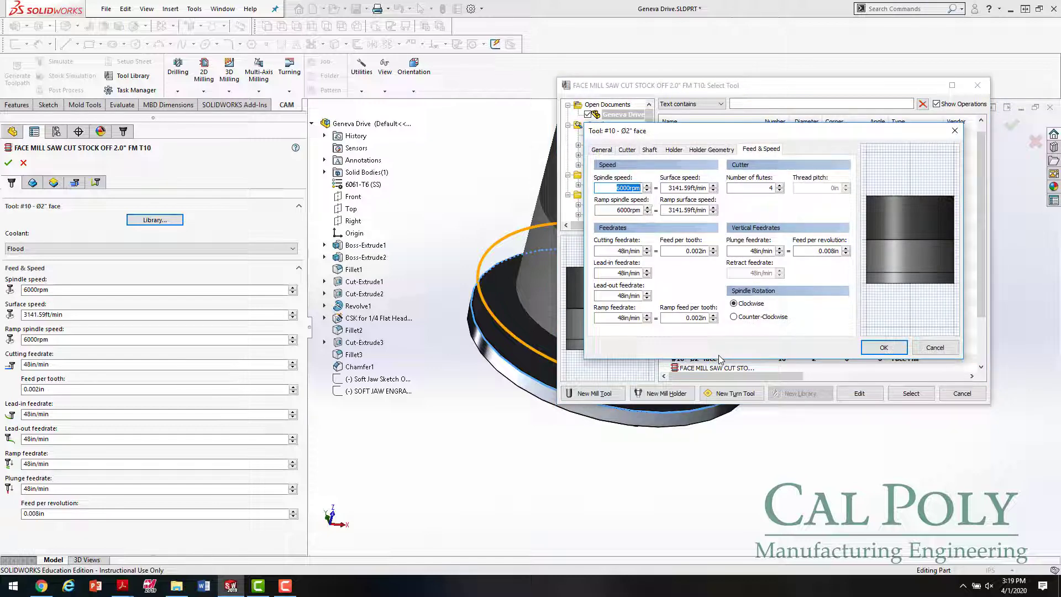
left_click(605, 151)
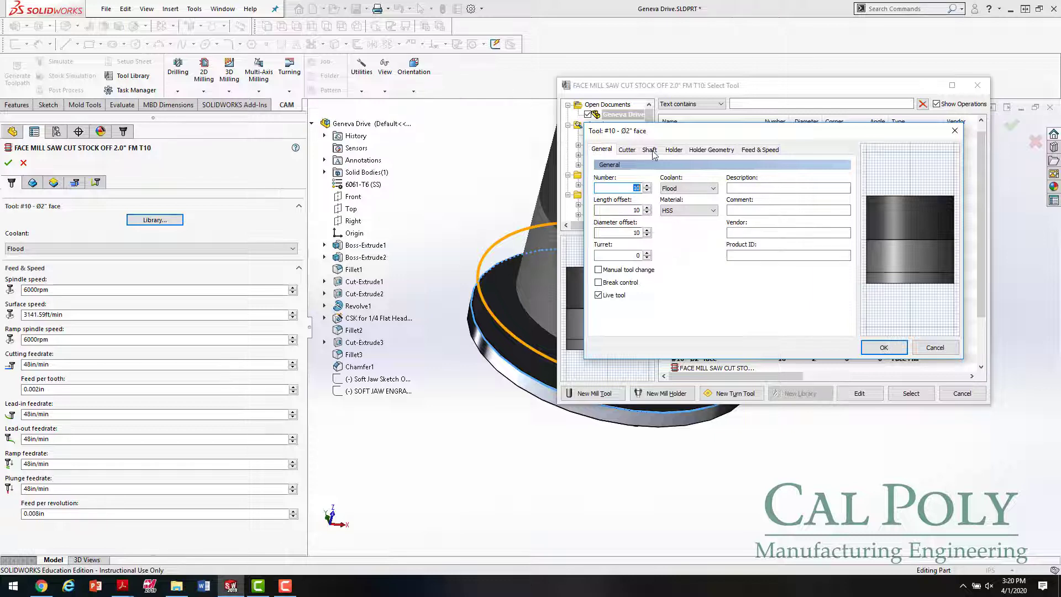
left_click(627, 150)
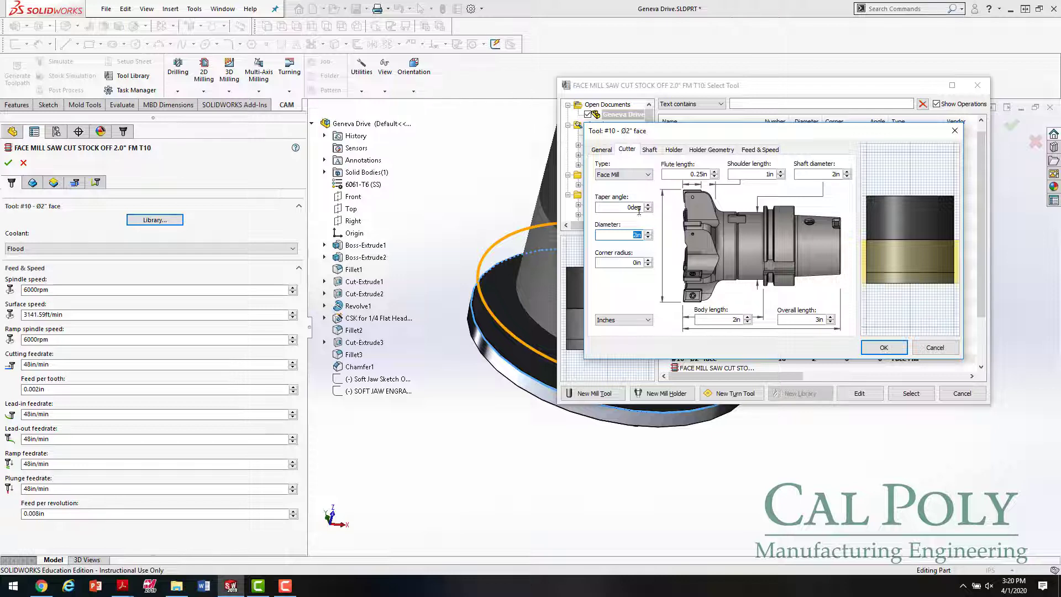
left_click(653, 178)
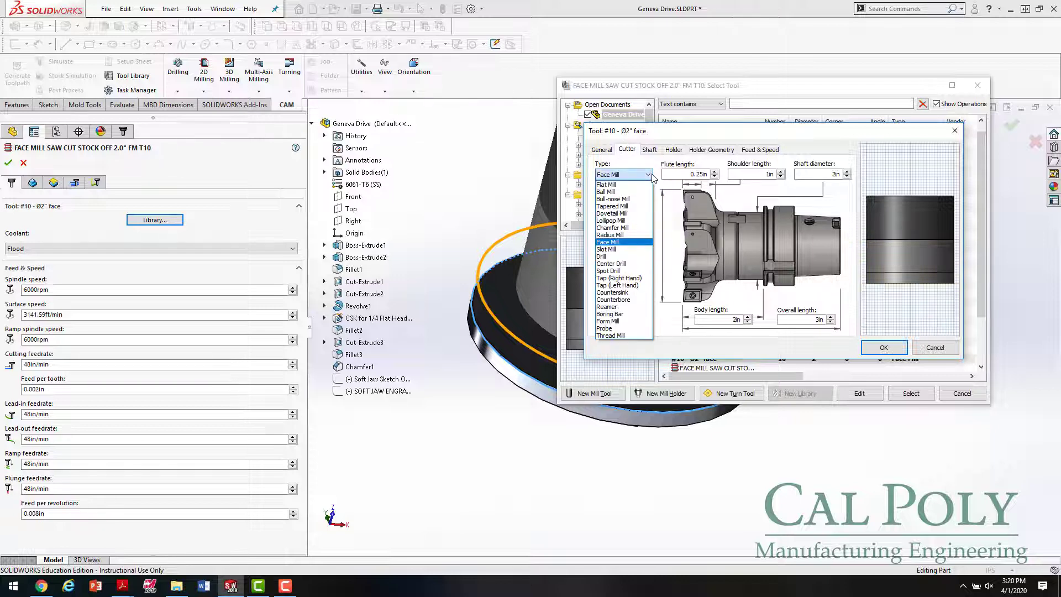
left_click(620, 243)
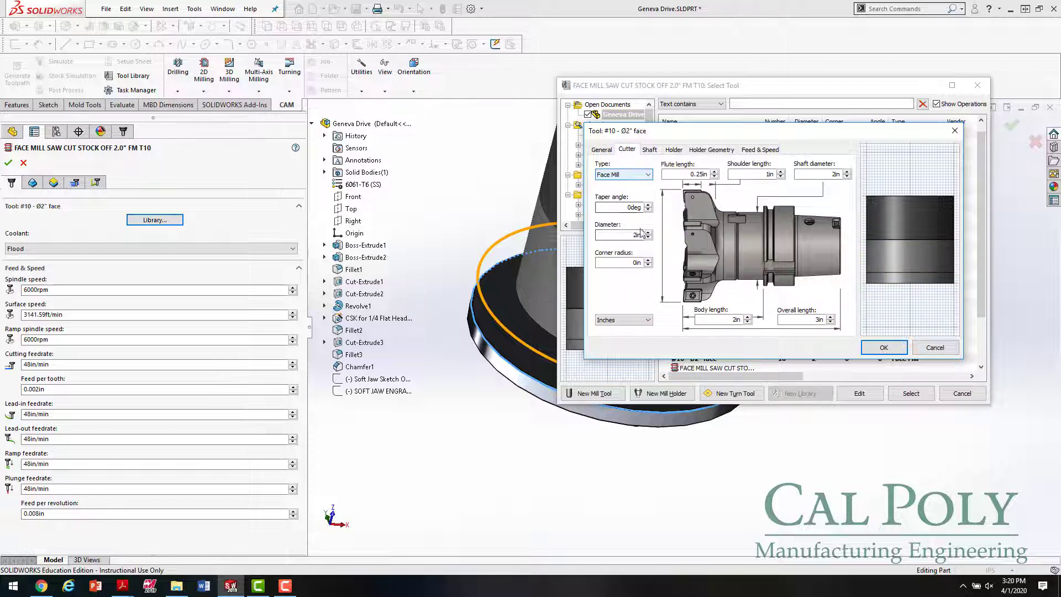
left_click(629, 235)
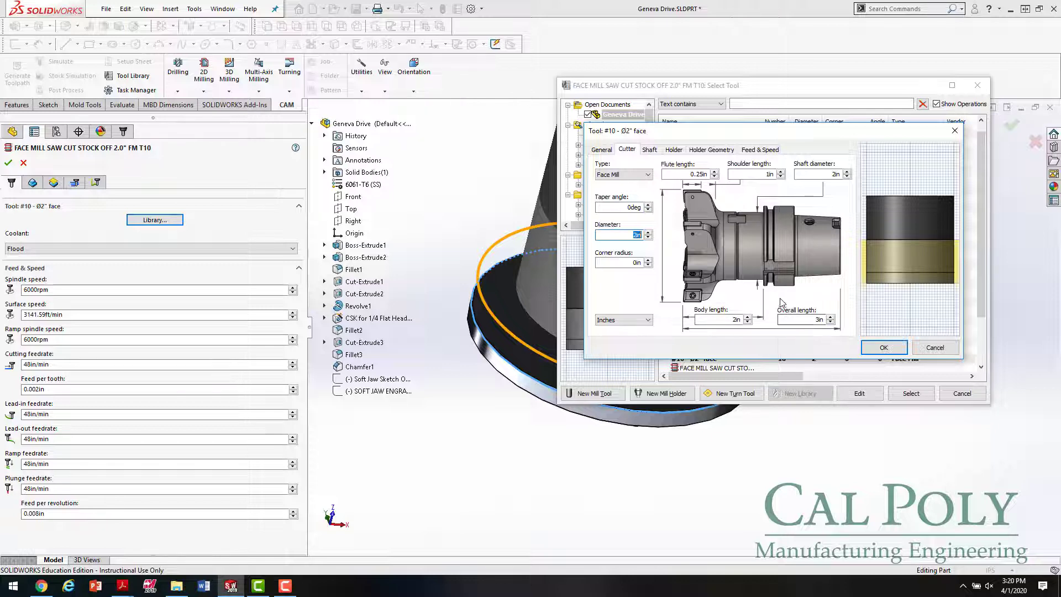
On the Feed & Speed tab, try surface speed 3250, then reset spindle speed to 6000rpm.
double_click(632, 235)
left_click(751, 151)
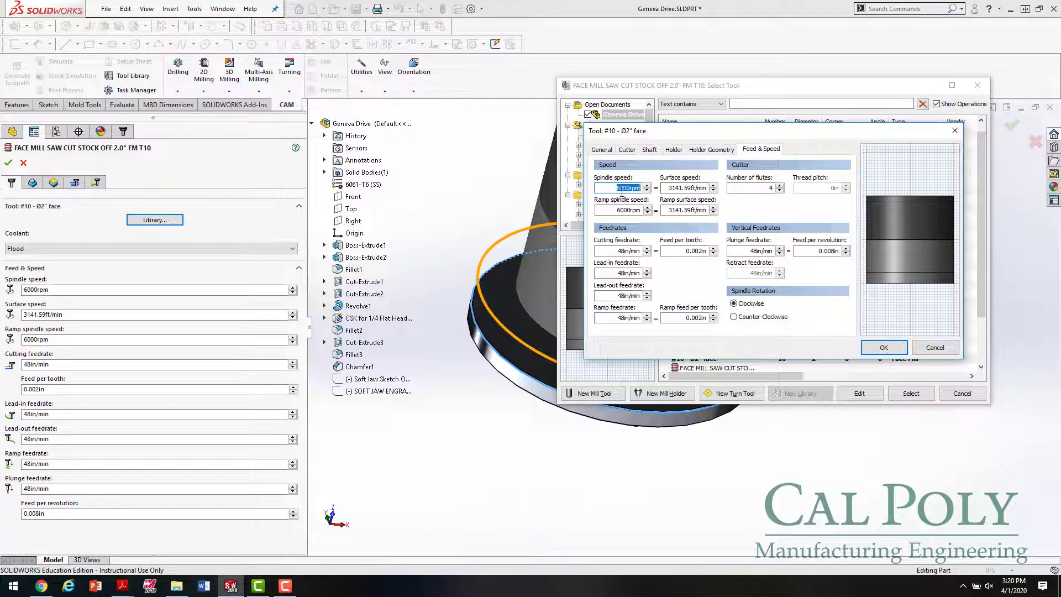
left_click(674, 189)
double_click(674, 188)
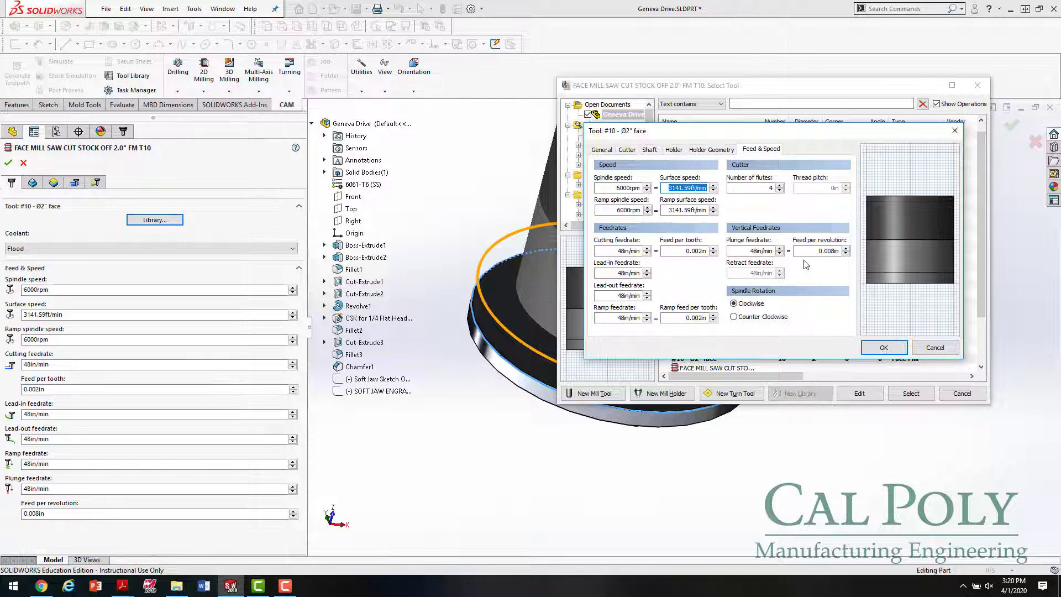
type("3250")
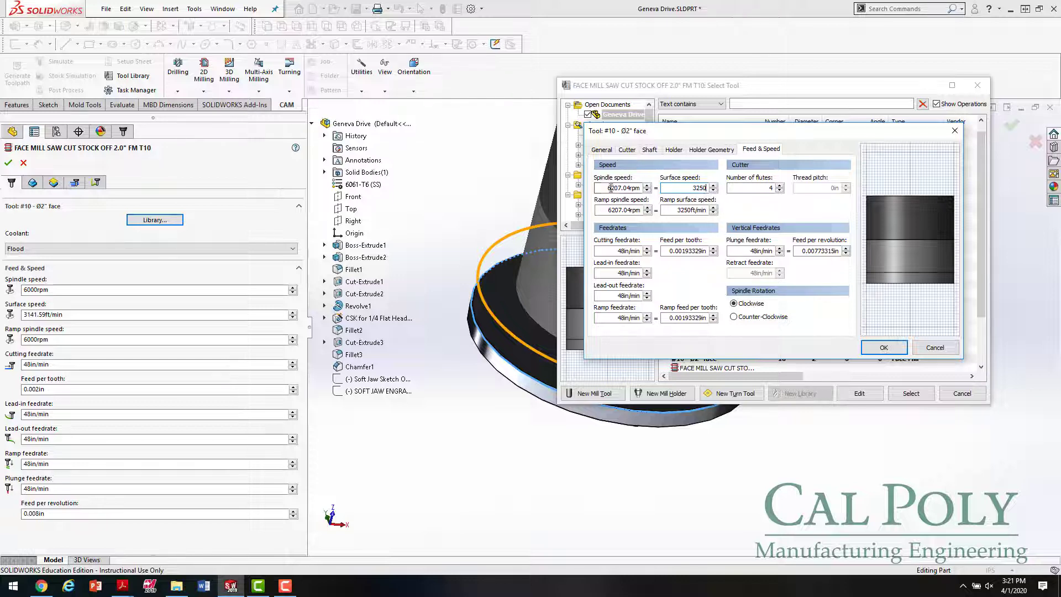
left_click_drag(599, 188, 641, 188)
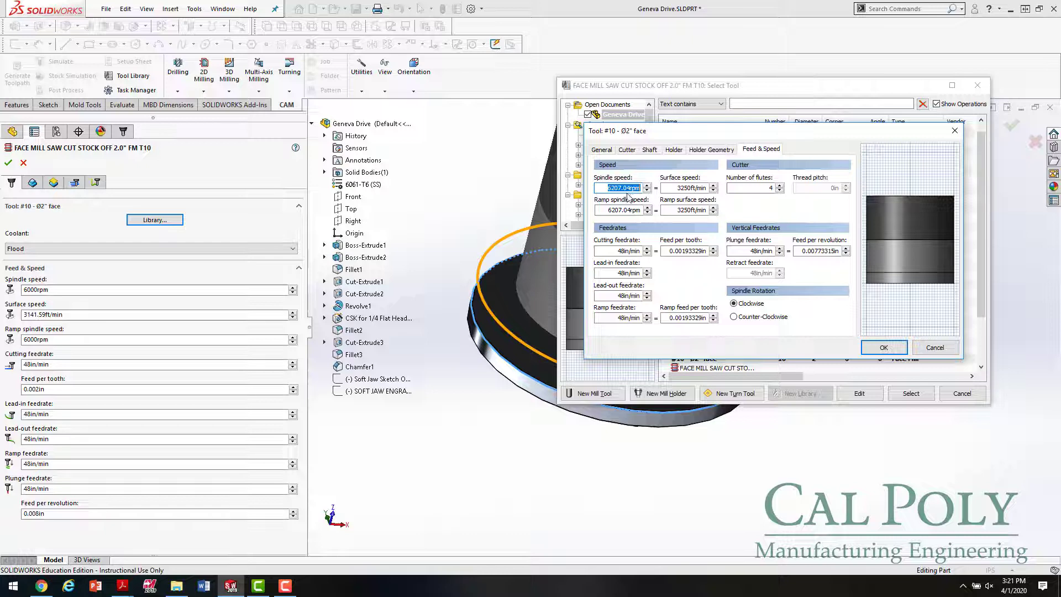
type("6000")
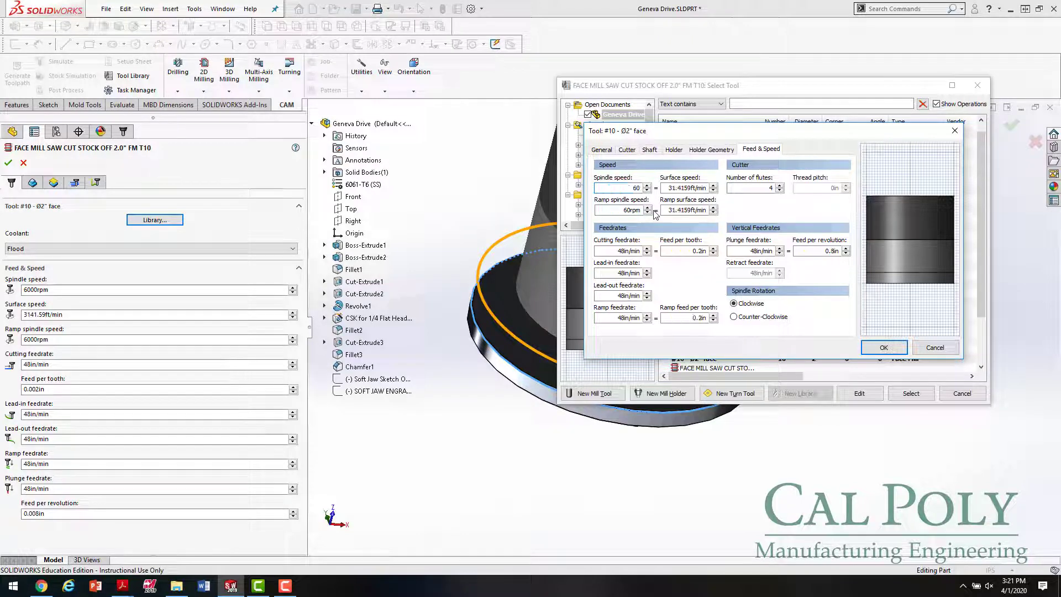
left_click(704, 188)
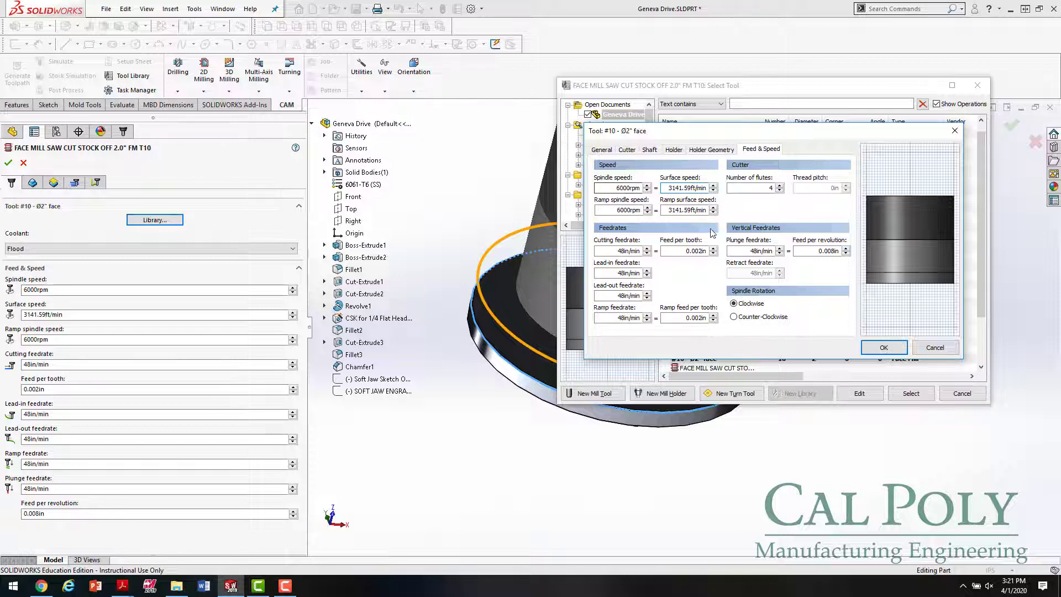
Check the 48in/min cutting feedrate and close the tool details, keeping its feeds and speeds.
double_click(619, 250)
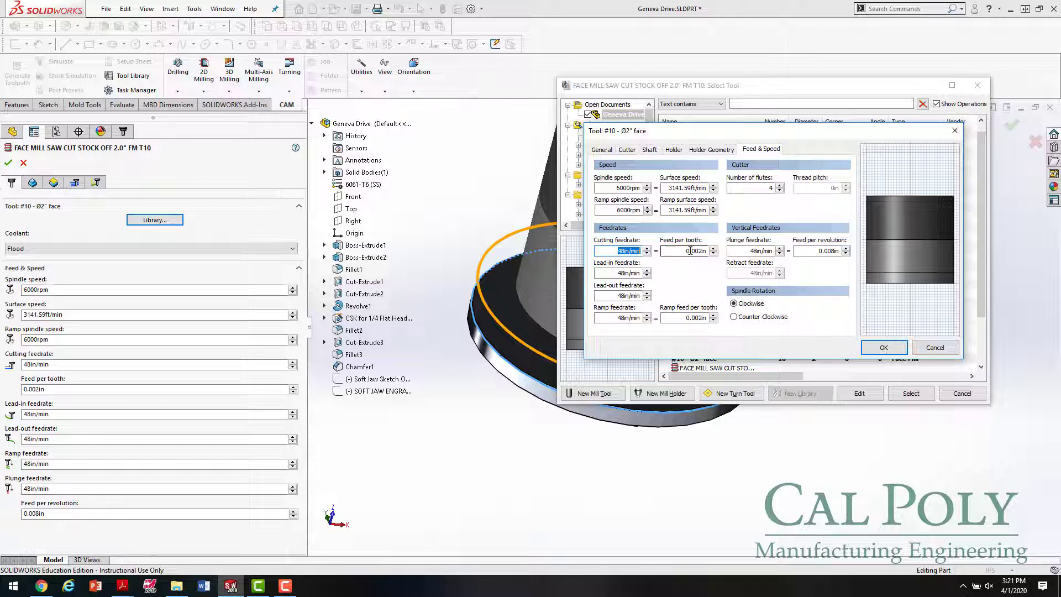
left_click_drag(621, 188, 617, 187)
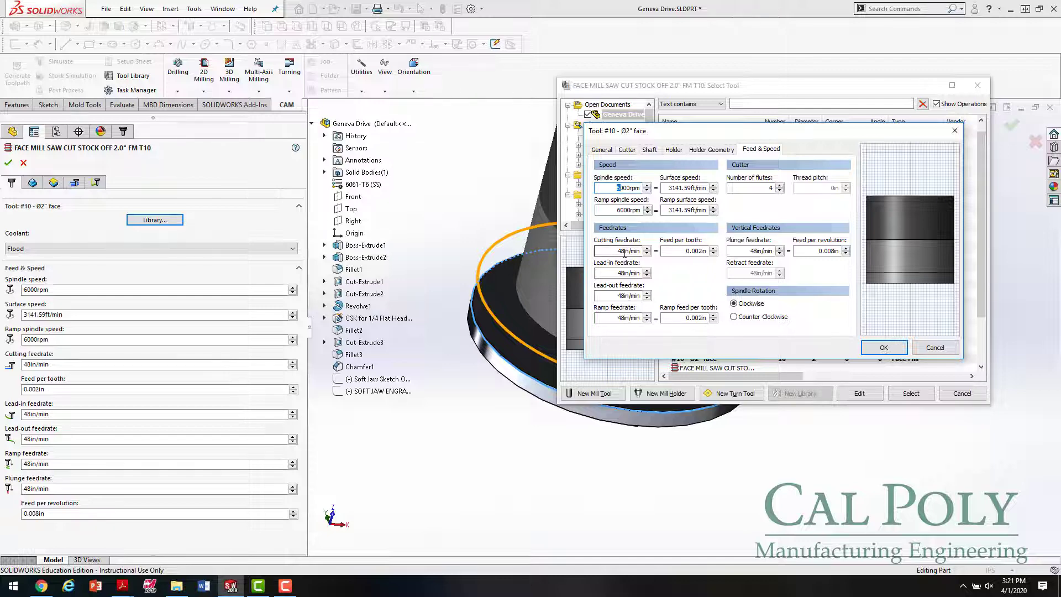
left_click(906, 349)
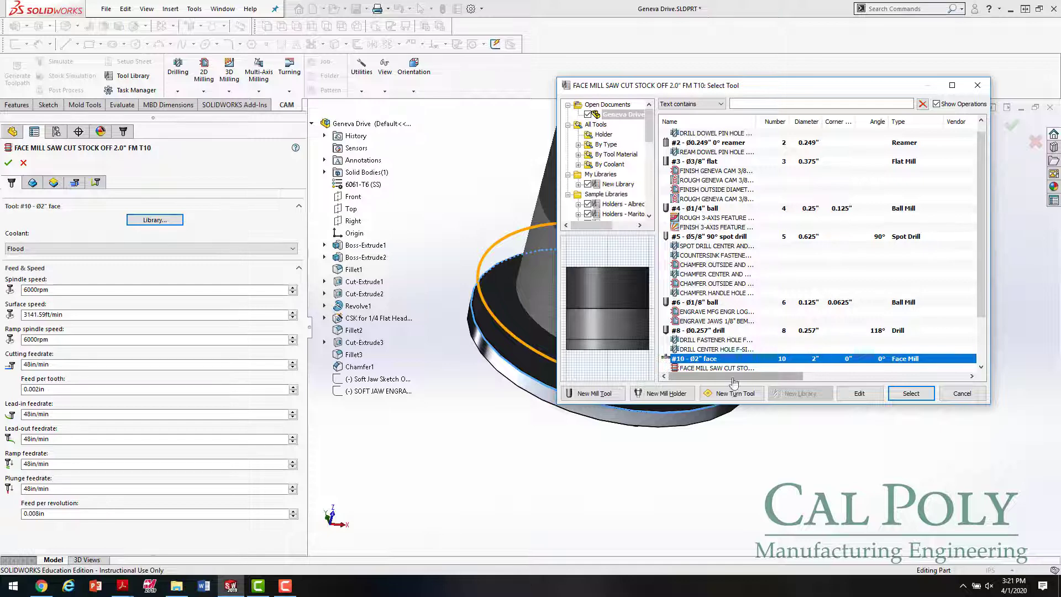
Keep tool #10 for the FACE MILL SAW CUT operation.
left_click(903, 397)
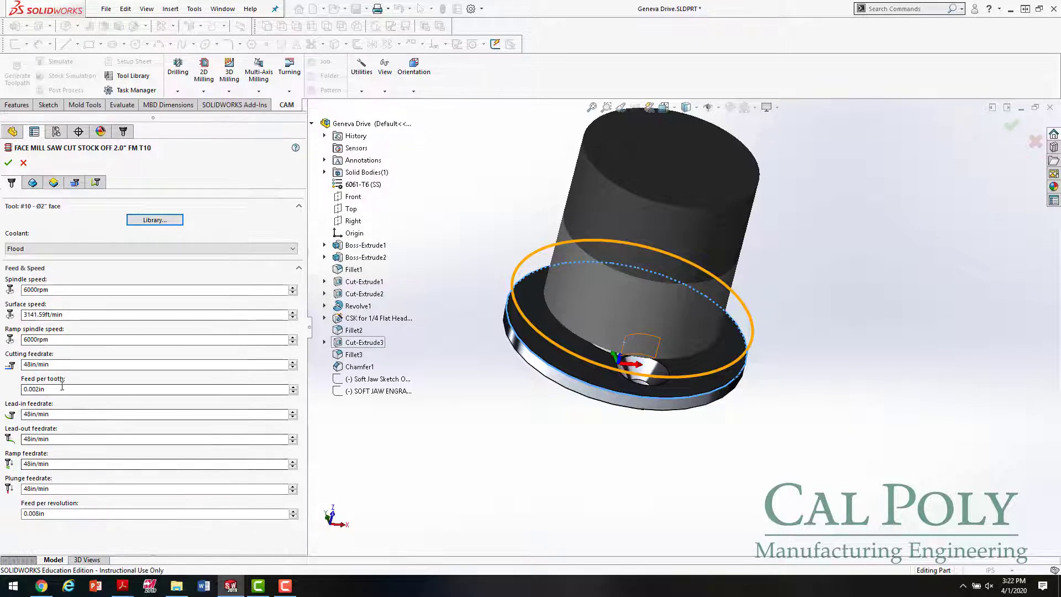
left_click(34, 183)
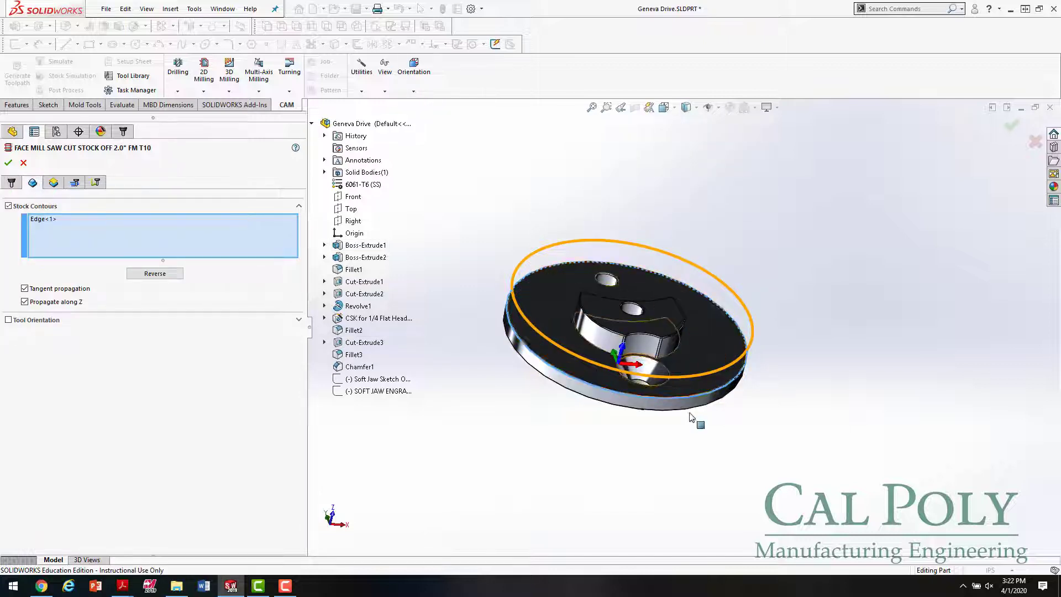
middle_click_drag(694, 422, 697, 433)
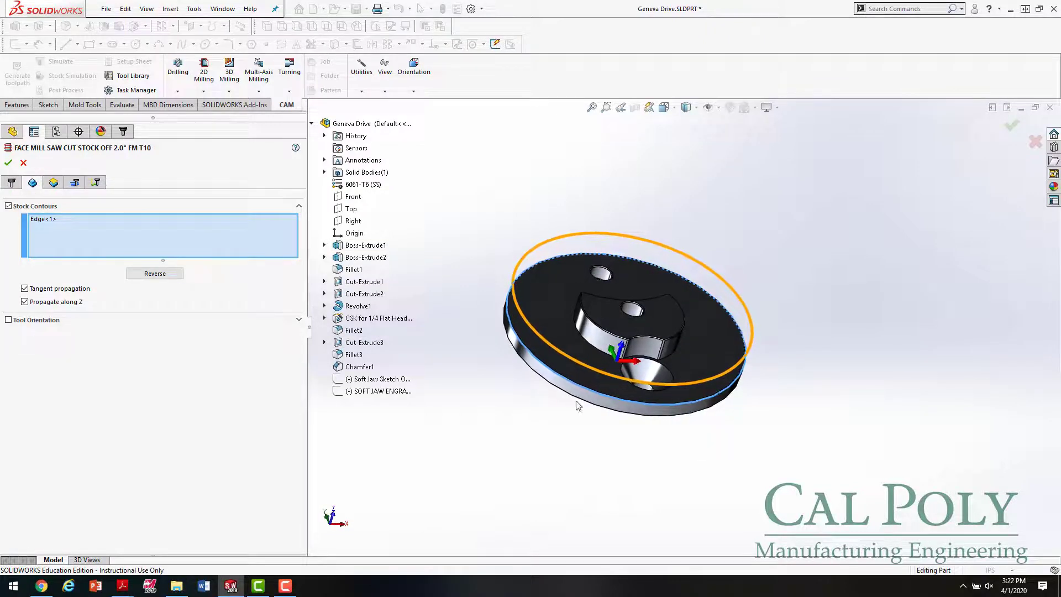
Replace the stock contour edge with the part's disc face, Face<1>.
right_click(171, 241)
left_click(201, 248)
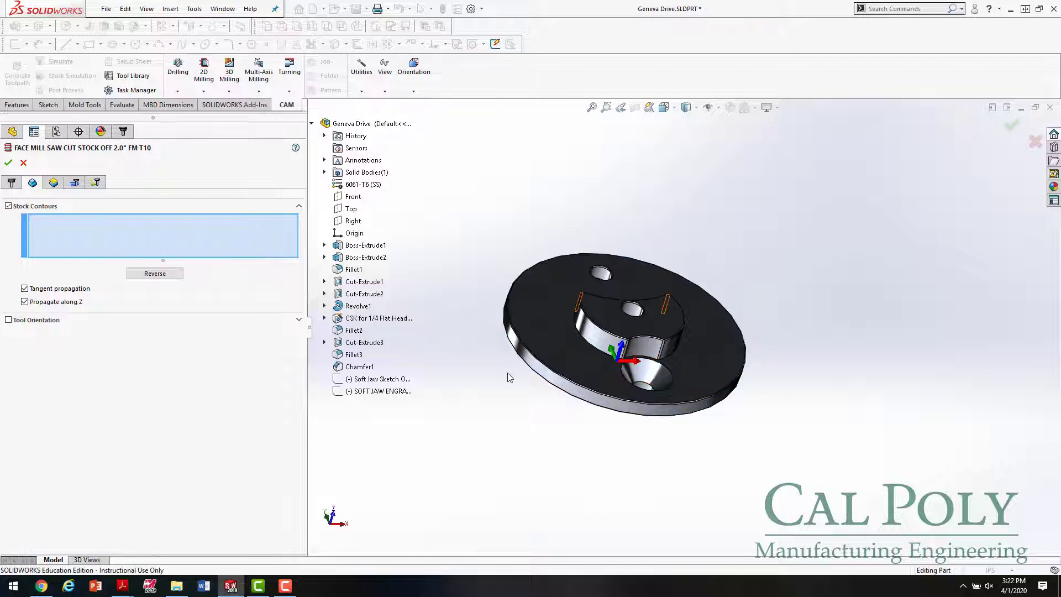
left_click(529, 354)
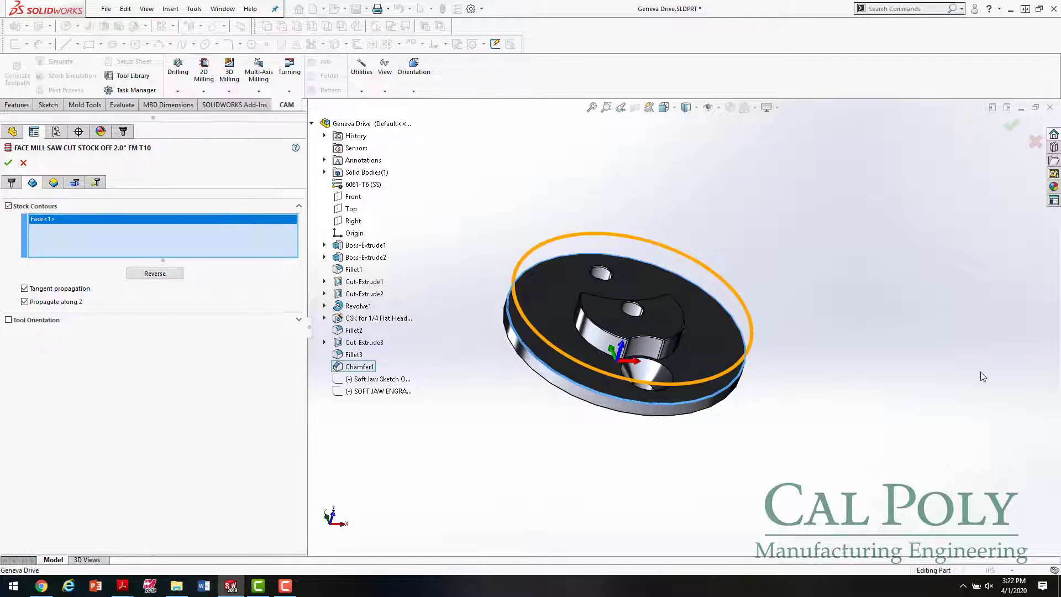
middle_click_drag(786, 431, 746, 381)
scroll(552, 385, "up", 3)
scroll(554, 384, "down", 5)
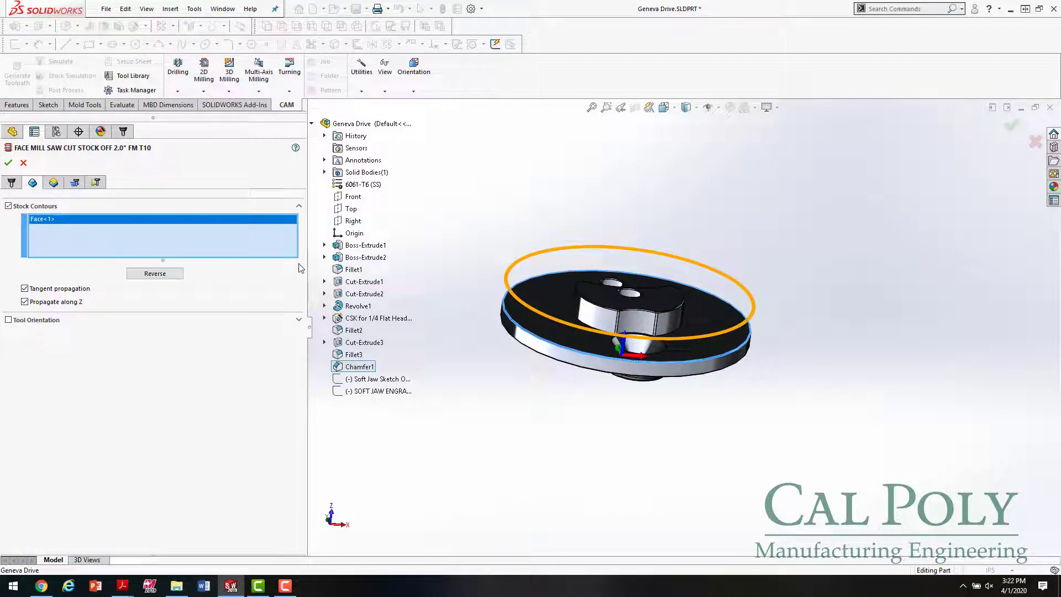
Review the face mill's Top and Bottom heights, then display its 1.75in stepover face parameters.
left_click(54, 182)
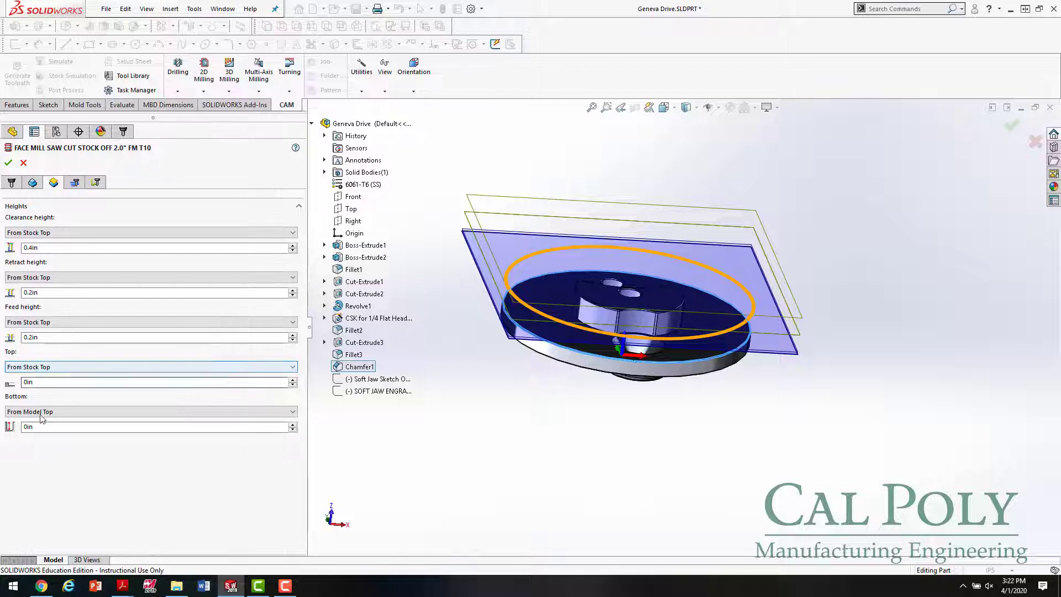
key("ctrl+1")
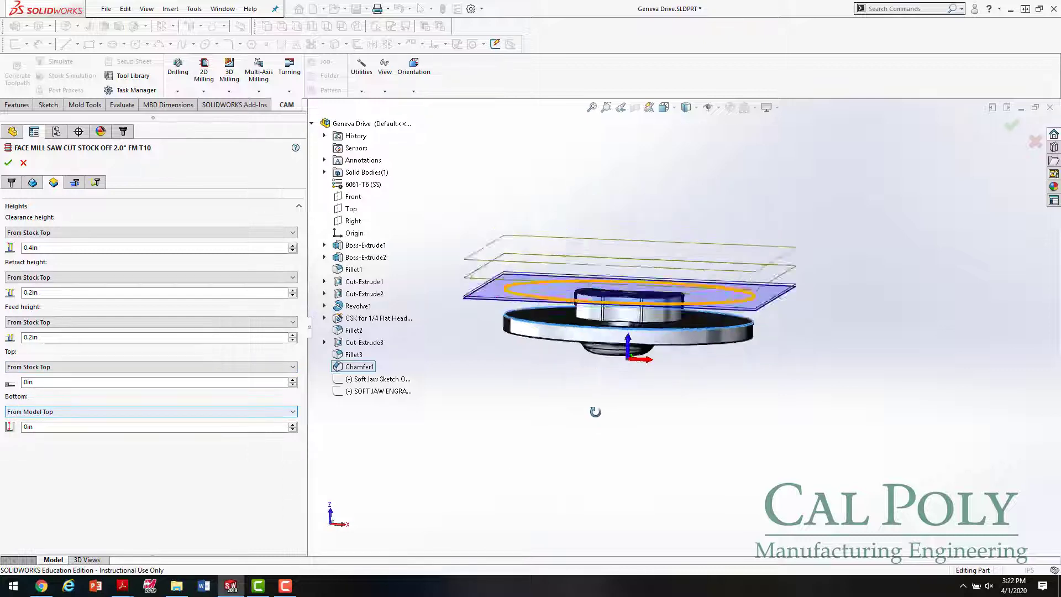
scroll(538, 316, "down", 10)
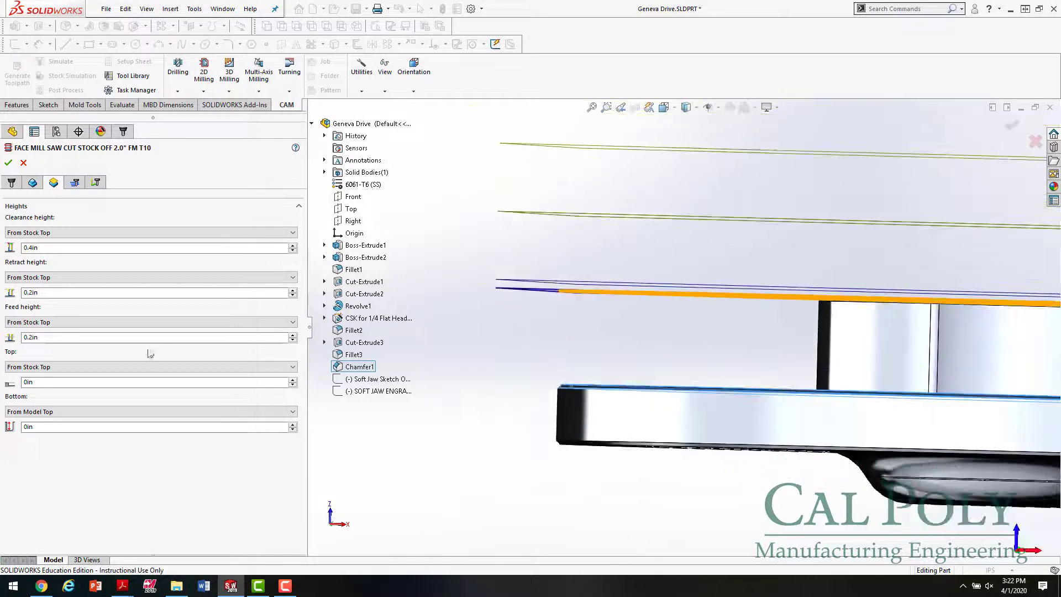
left_click(84, 382)
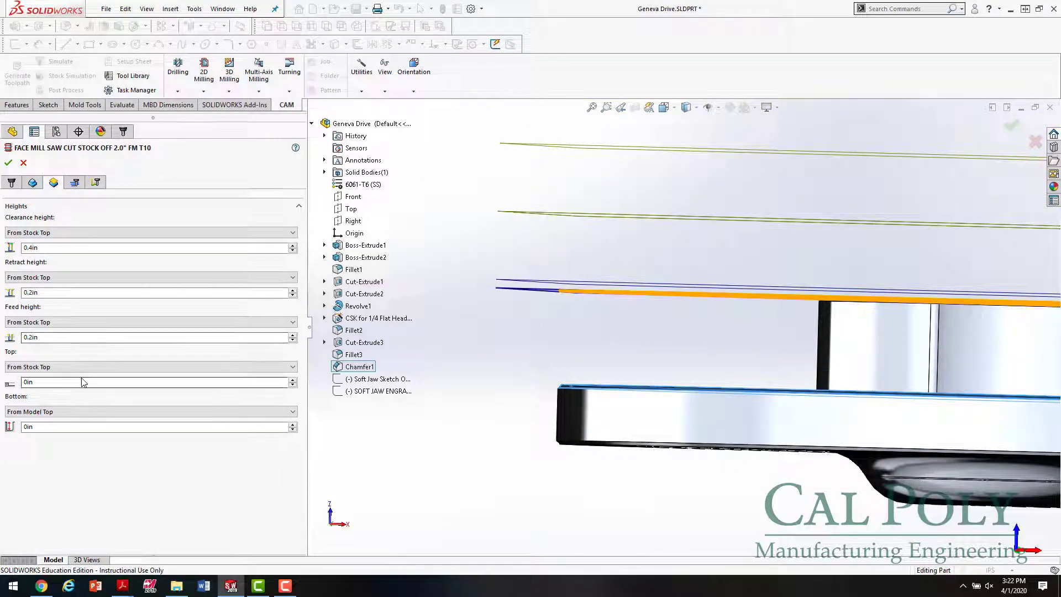
left_click(83, 429)
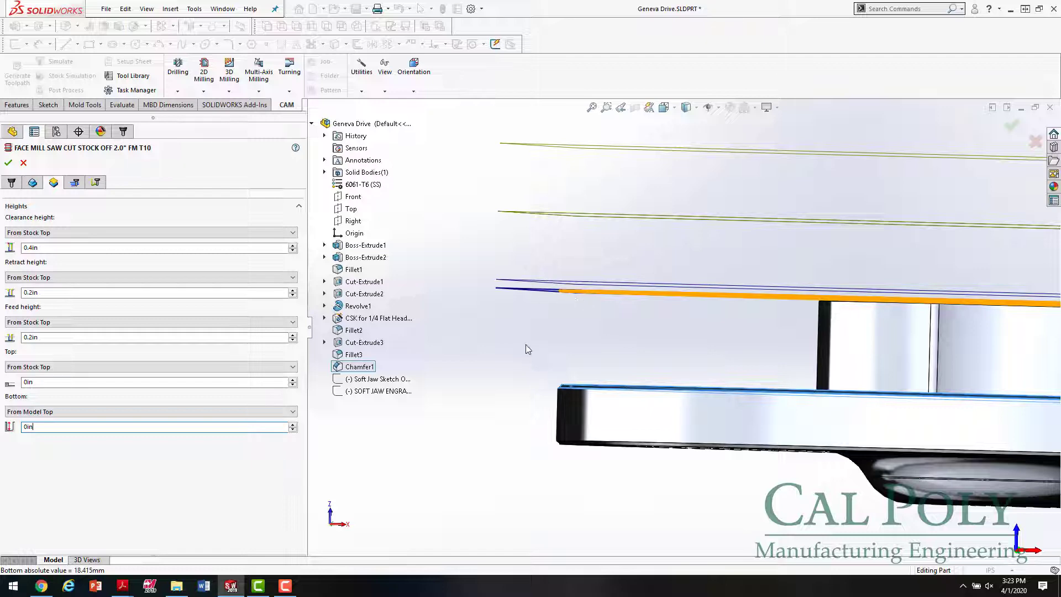
scroll(528, 348, "up", 5)
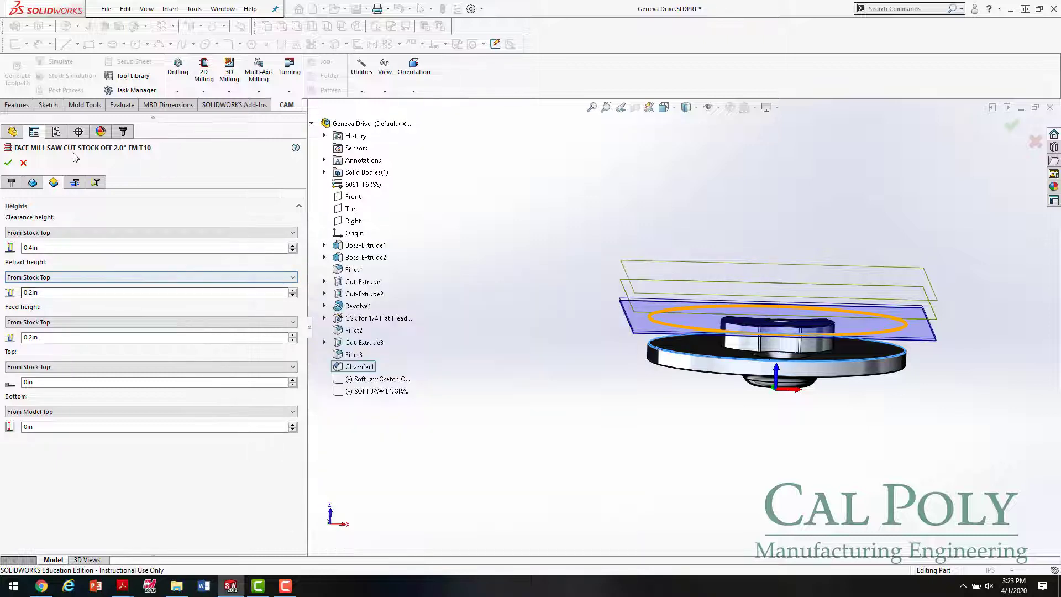
left_click(75, 182)
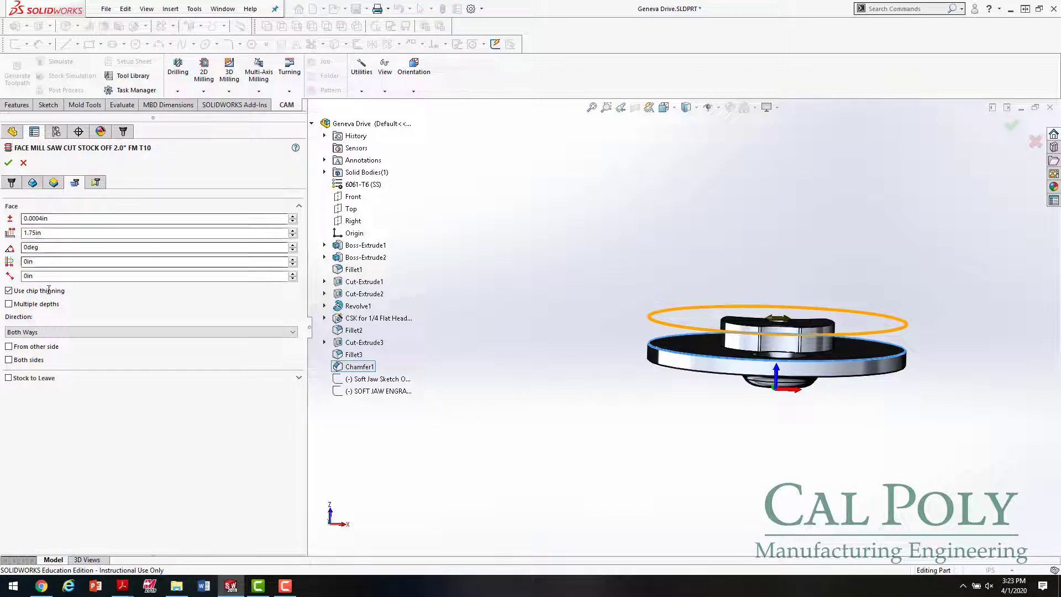
Leave Multiple depths unchecked for single-depth facing and display the Linking settings.
left_click(8, 304)
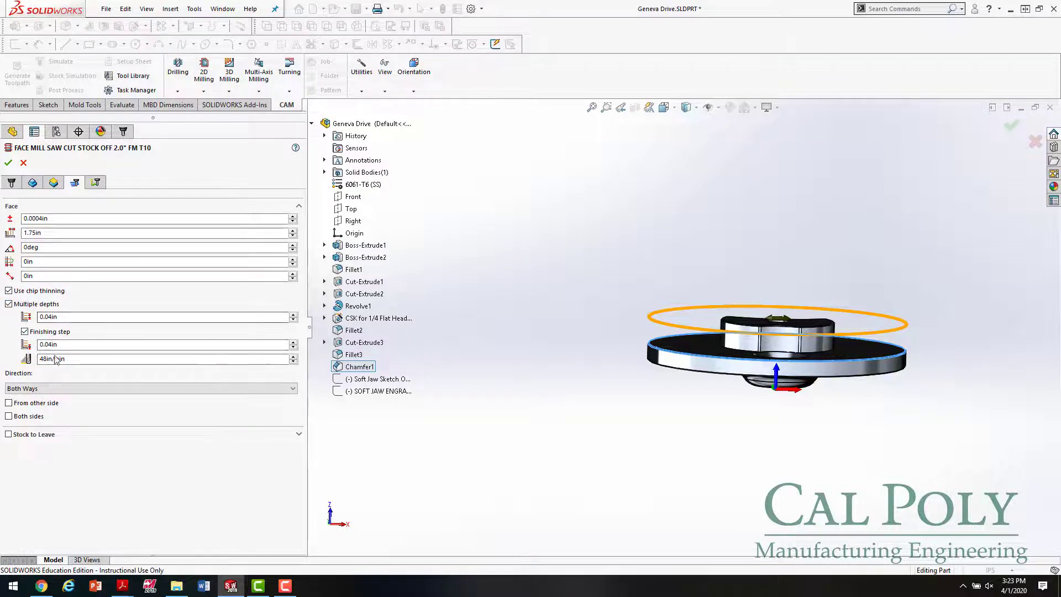
left_click(9, 304)
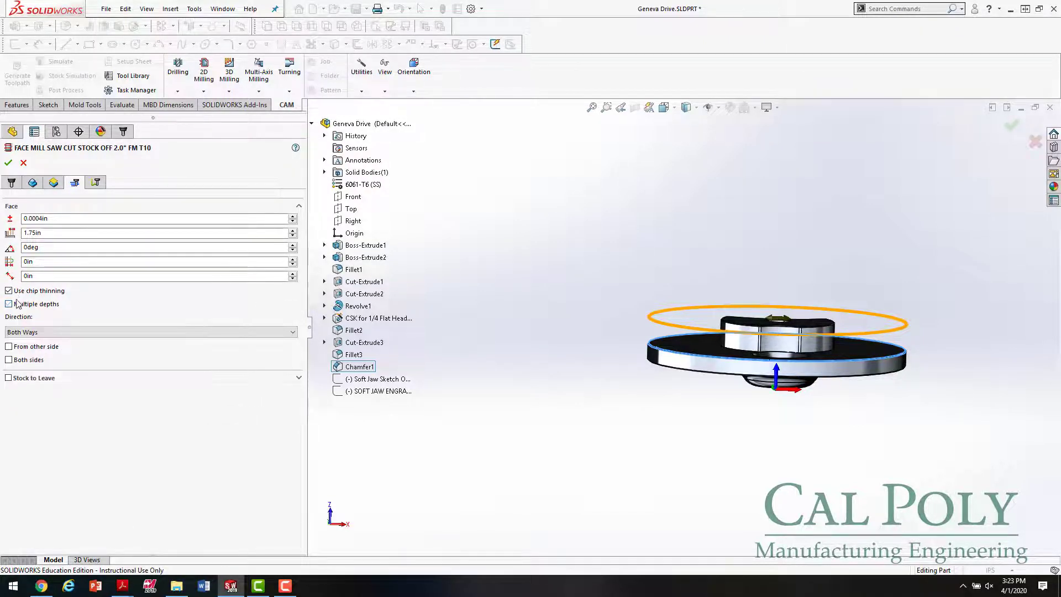
left_click(95, 183)
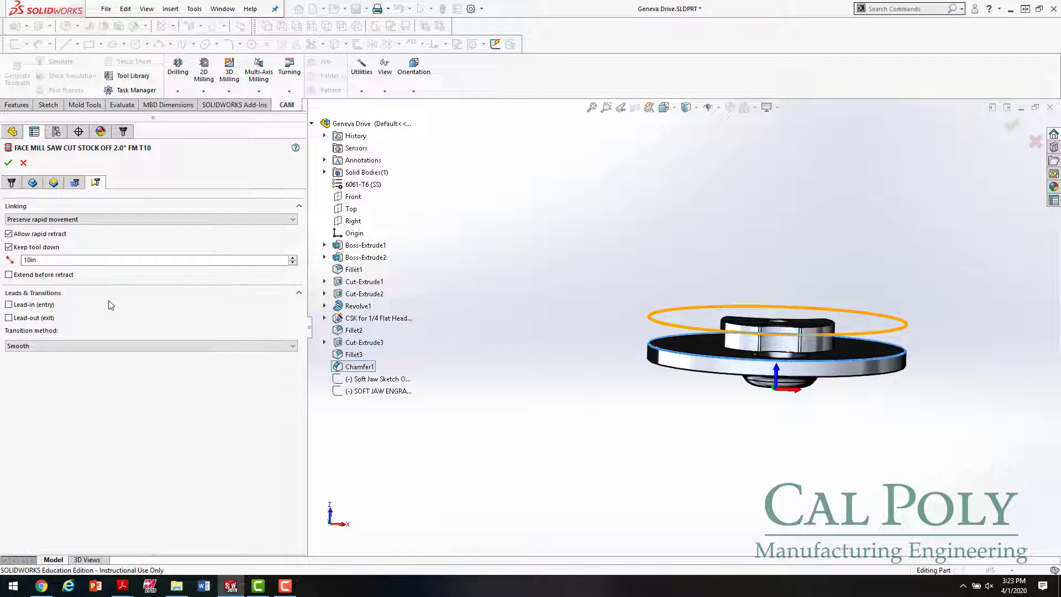
Accept the FACE MILL SAW CUT operation and inspect its regenerated facing toolpath.
mouse_move(111, 305)
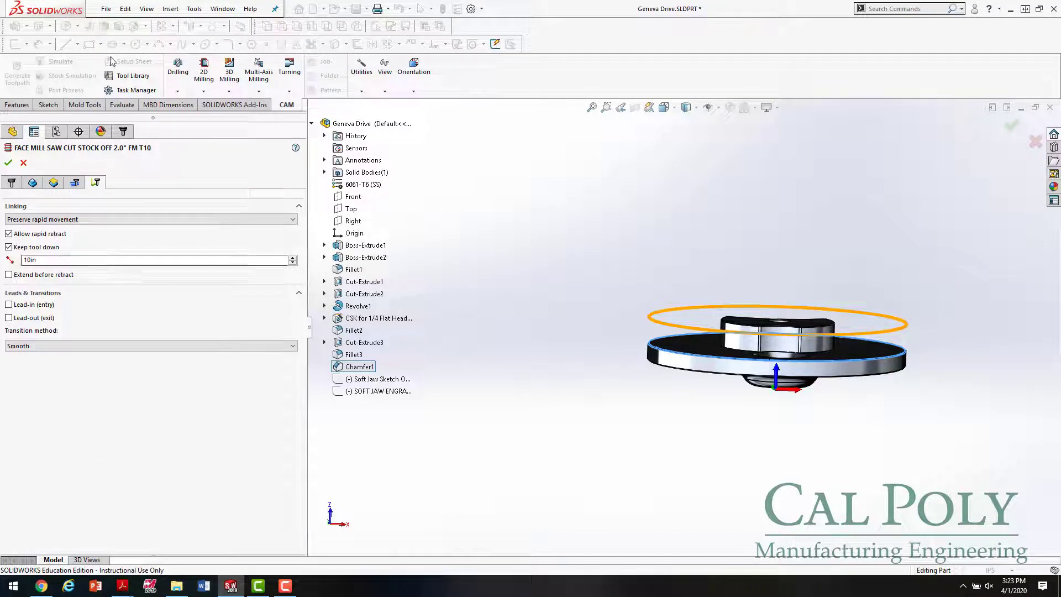
left_click(8, 162)
middle_click_drag(490, 295, 793, 362)
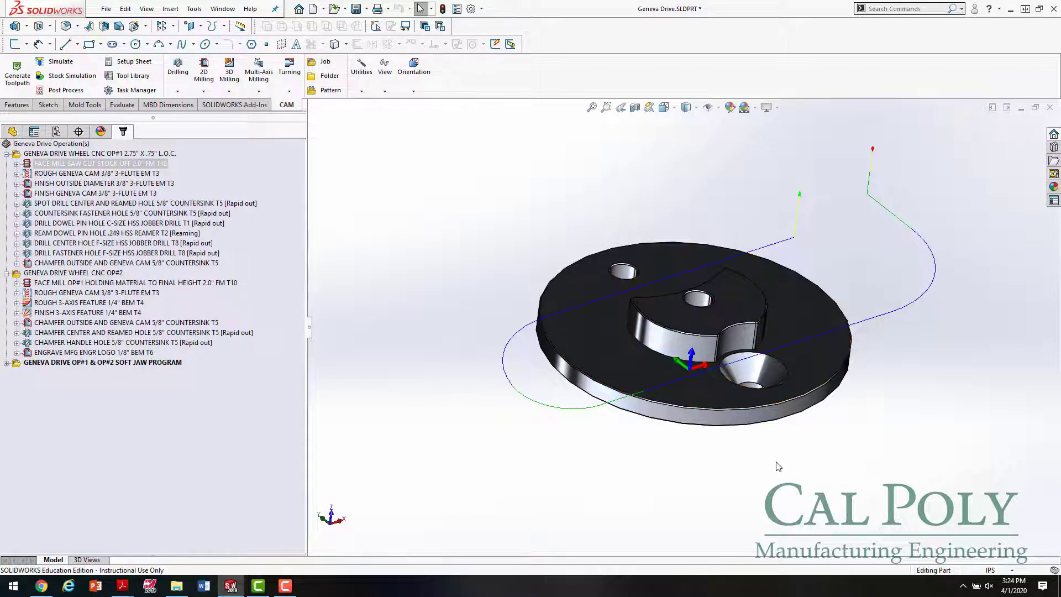
Highlight 'Verify toolpath' on the CNC Programming Workflow slide, then return to SOLIDWORKS.
mouse_move(122, 586)
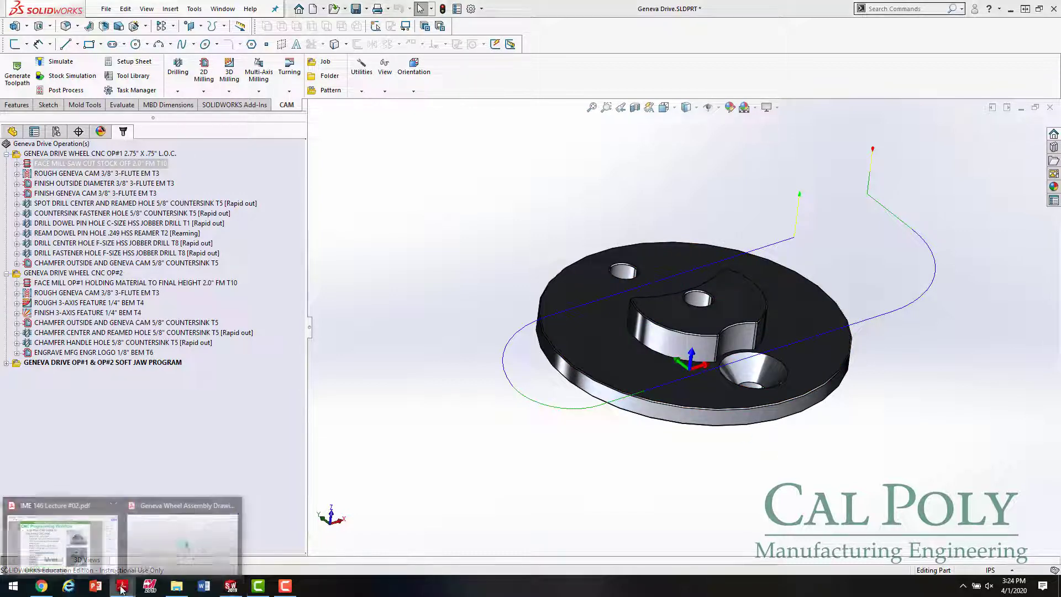
left_click(61, 544)
left_click_drag(329, 395, 179, 396)
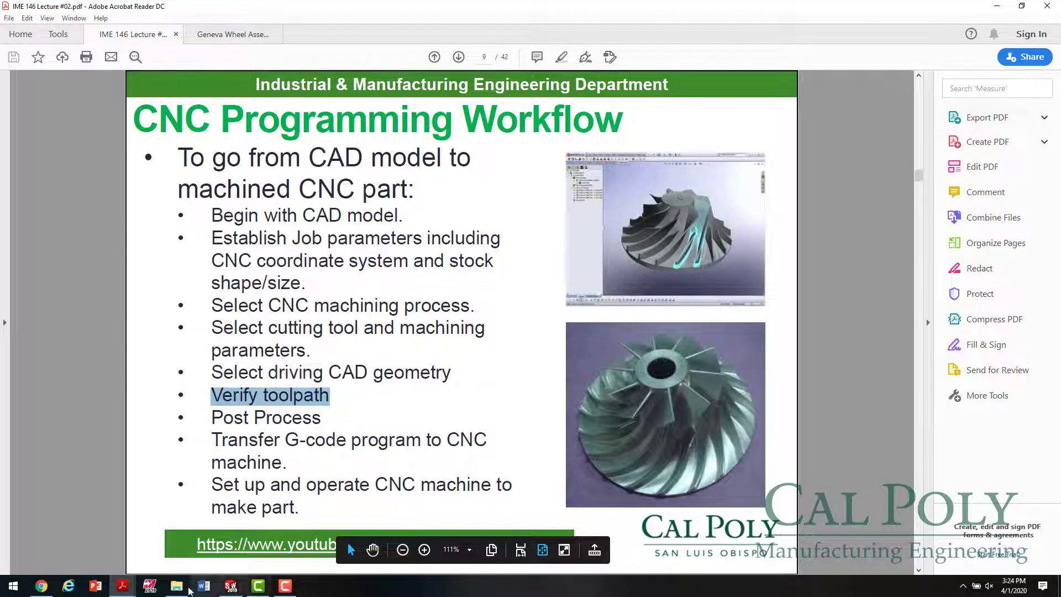
left_click(232, 591)
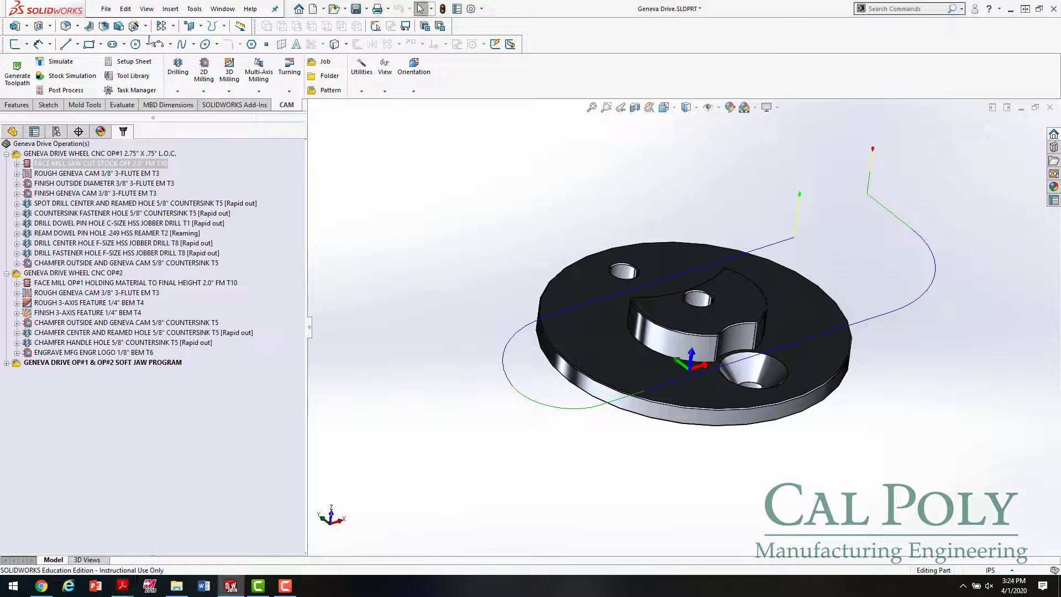
left_click(61, 61)
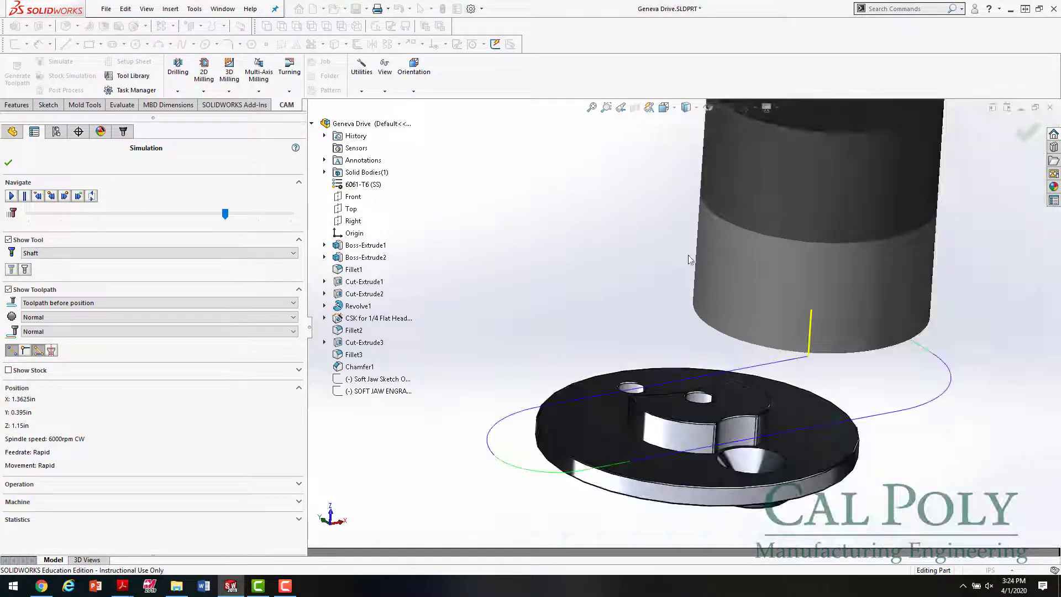
scroll(717, 314, "down", 2)
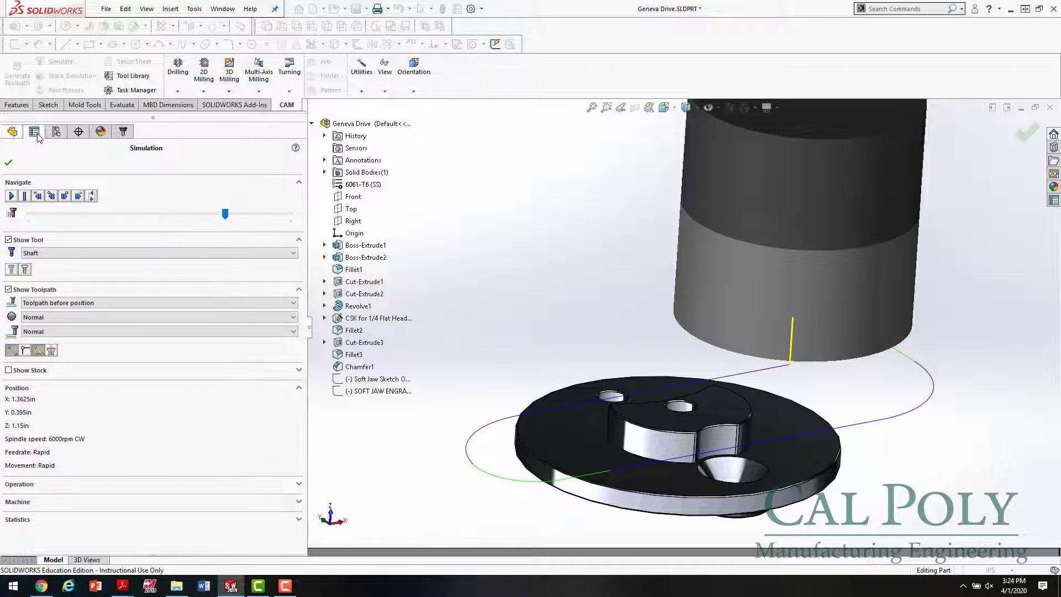
left_click(11, 196)
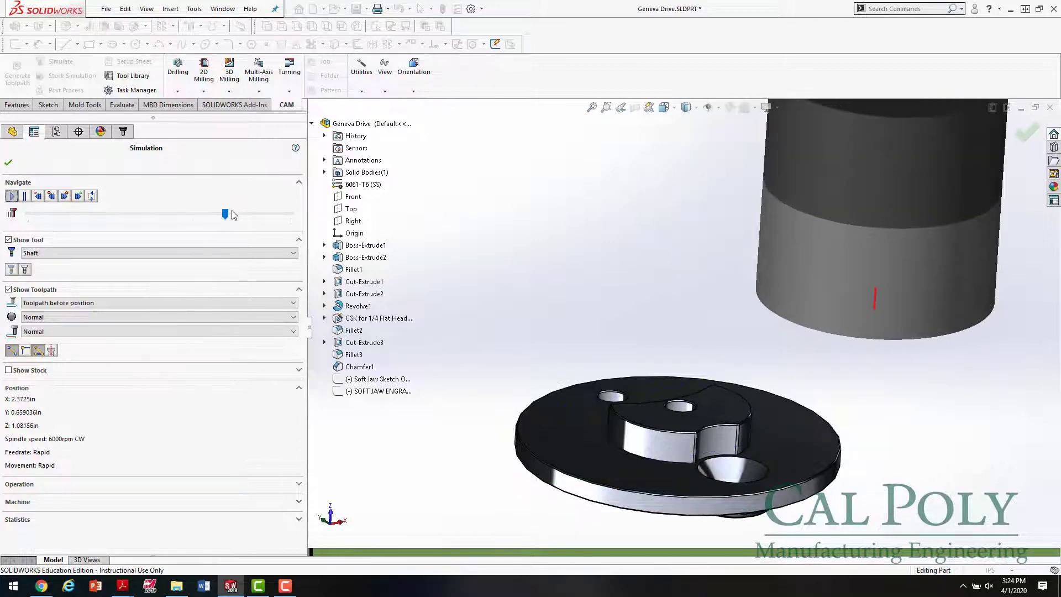
left_click_drag(228, 213, 278, 216)
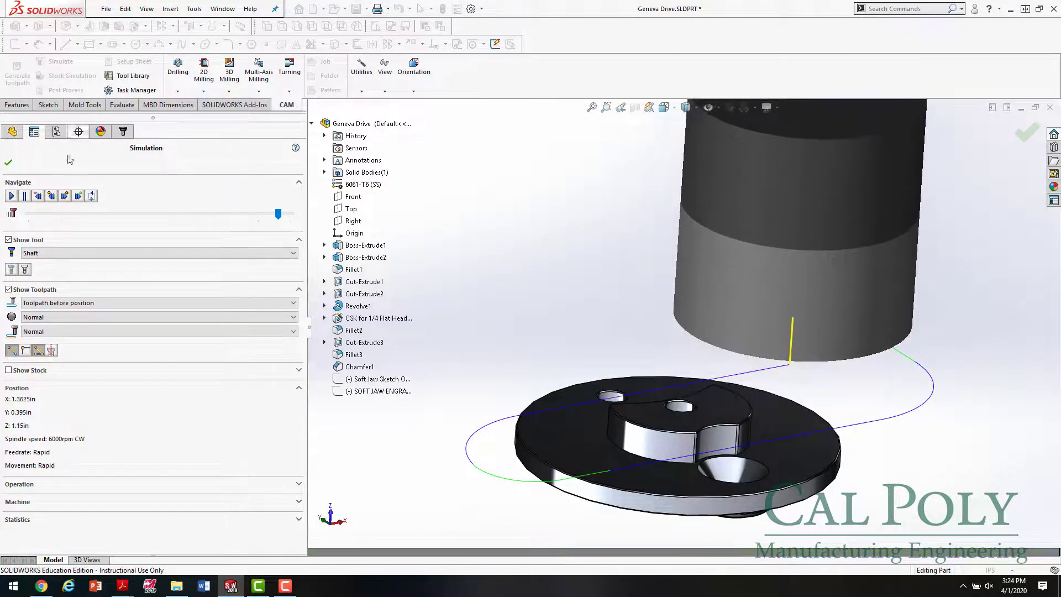
left_click(8, 162)
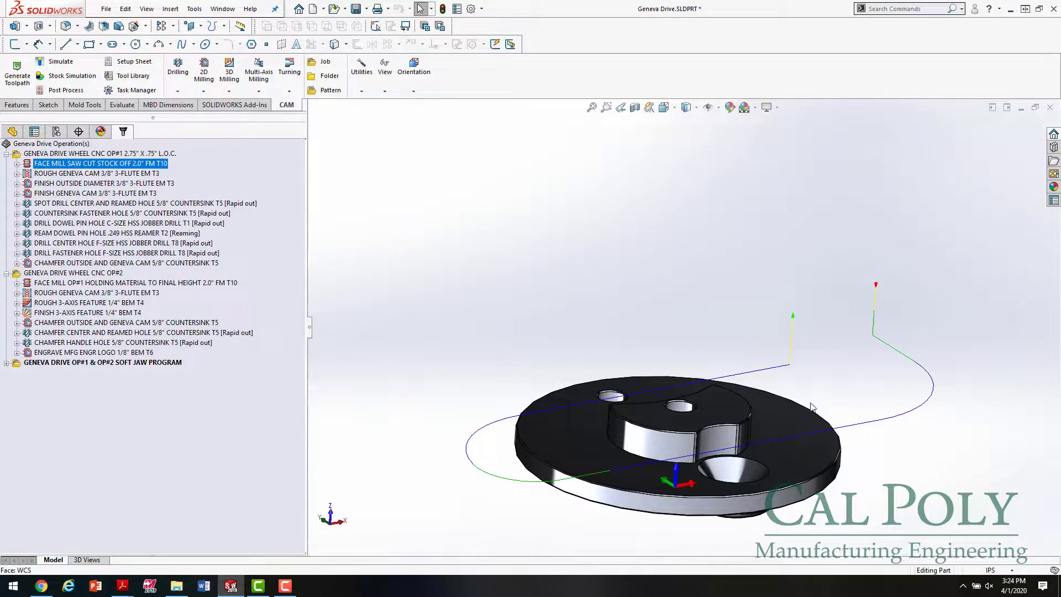
left_click(87, 77)
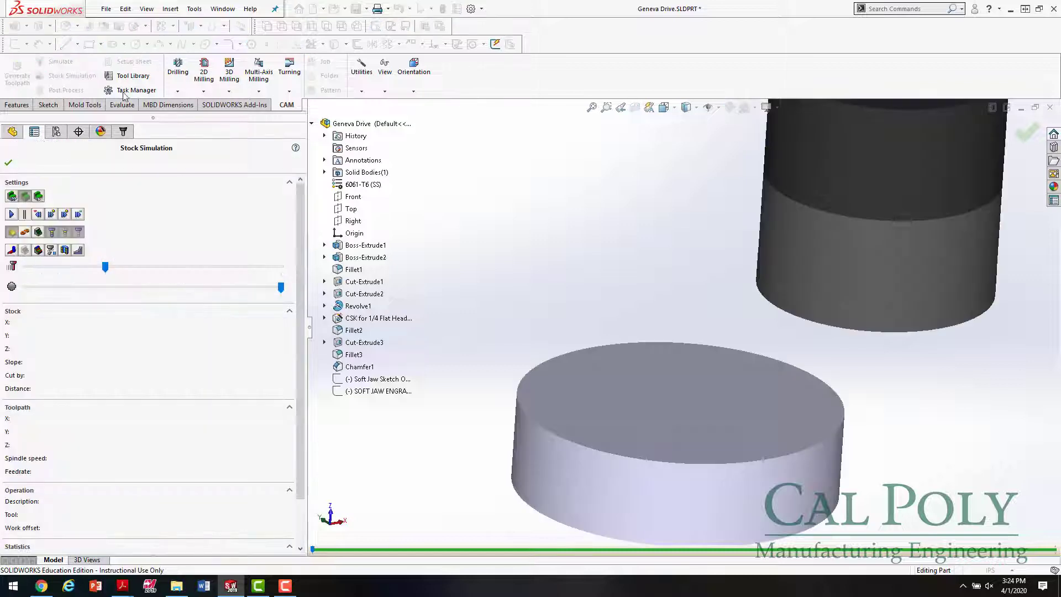
scroll(750, 366, "down", 2)
scroll(749, 367, "up", 2)
scroll(668, 330, "down", 2)
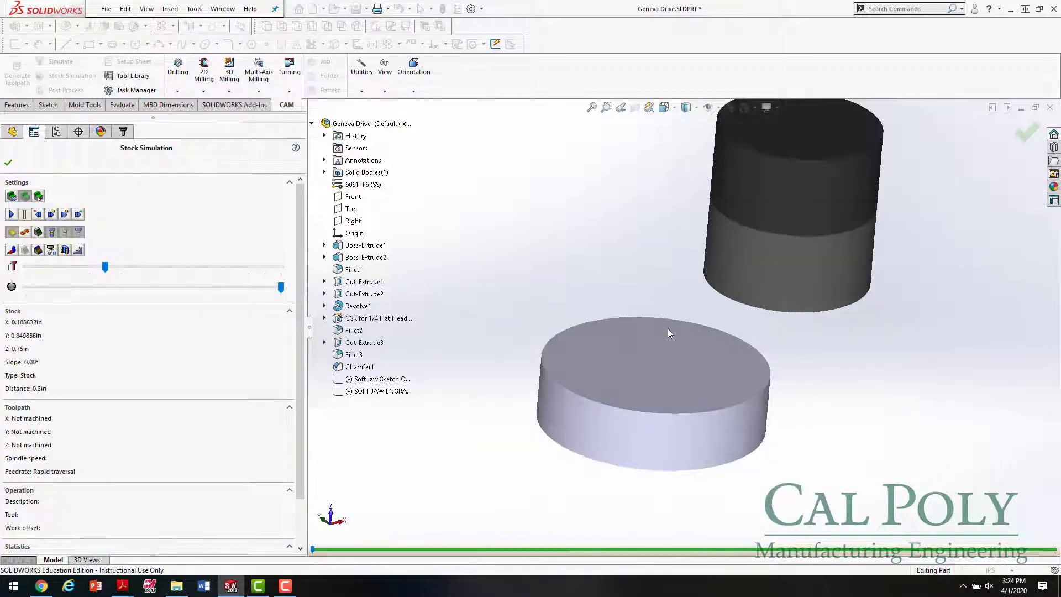
left_click(12, 215)
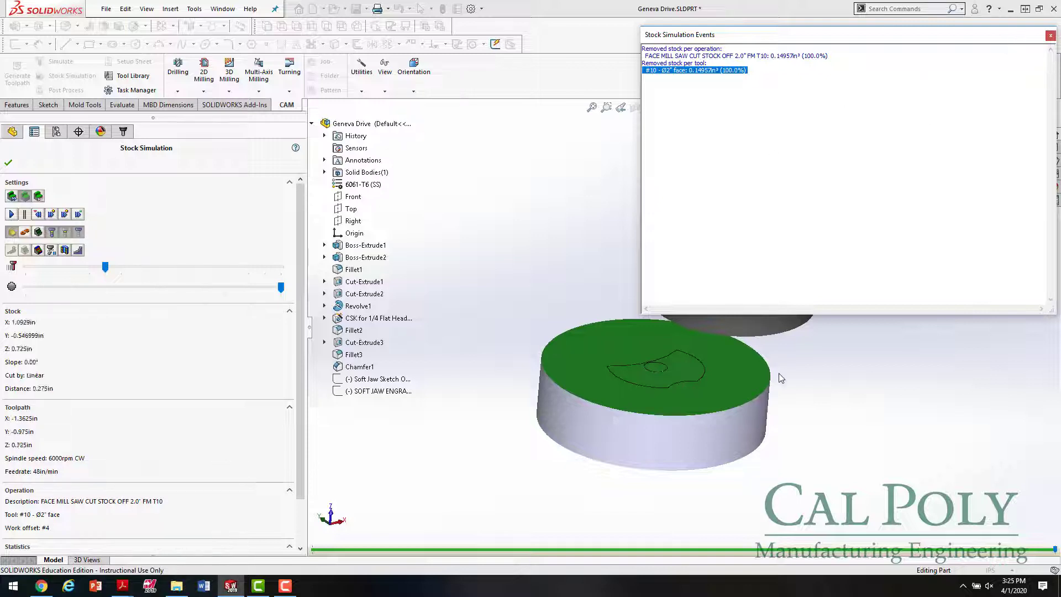
middle_click_drag(805, 348, 816, 369)
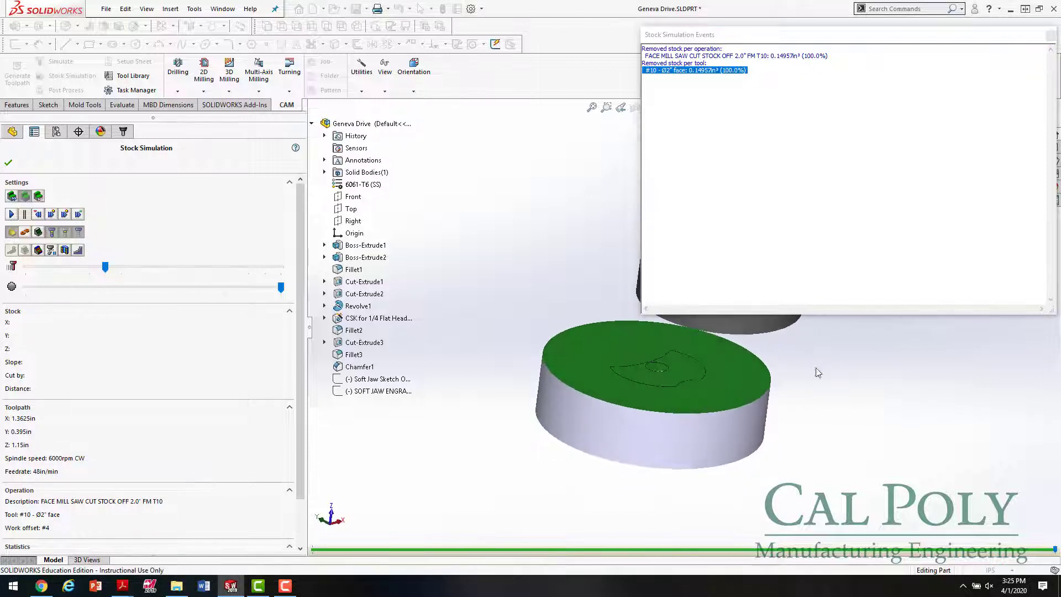
left_click(1049, 36)
left_click(1027, 132)
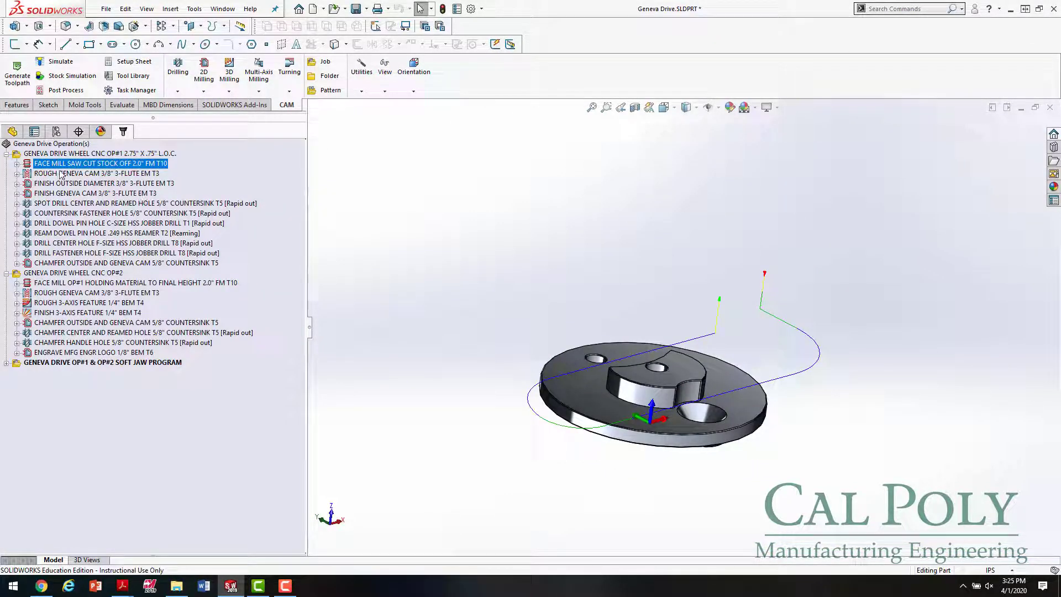
Display the ROUGH GENEVA CAM toolpath and browse the 2D milling operation types without adding one.
left_click(62, 173)
middle_click_drag(539, 308, 608, 353)
scroll(675, 398, "down", 3)
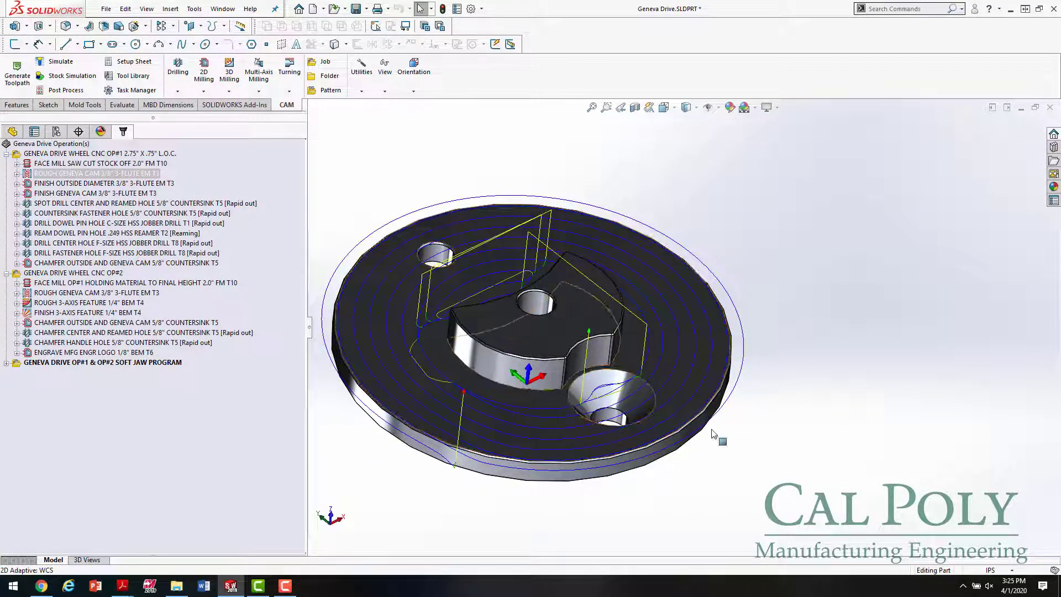
scroll(588, 336, "up", 2)
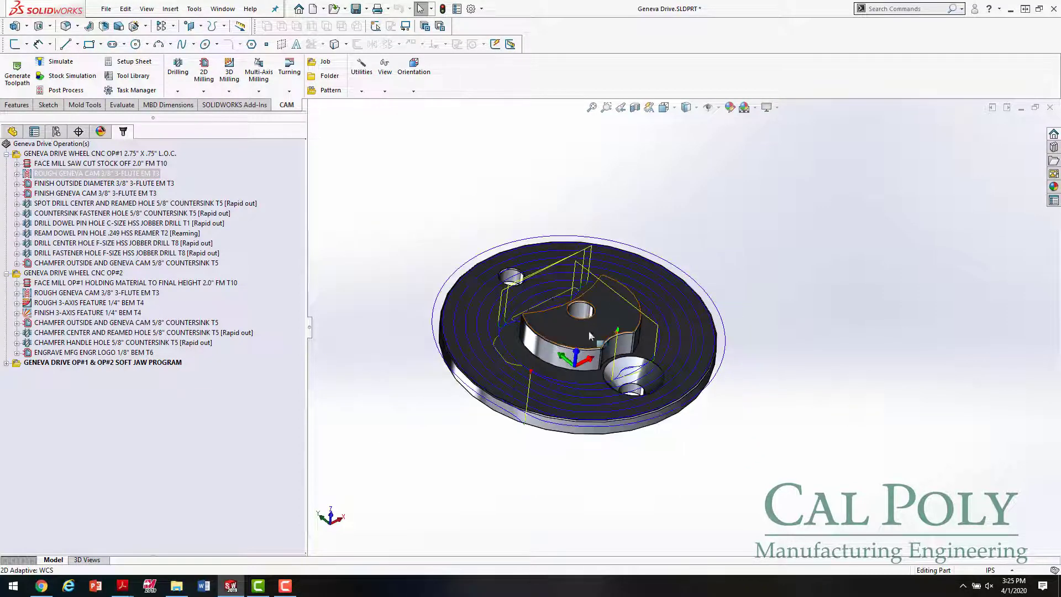
left_click(199, 92)
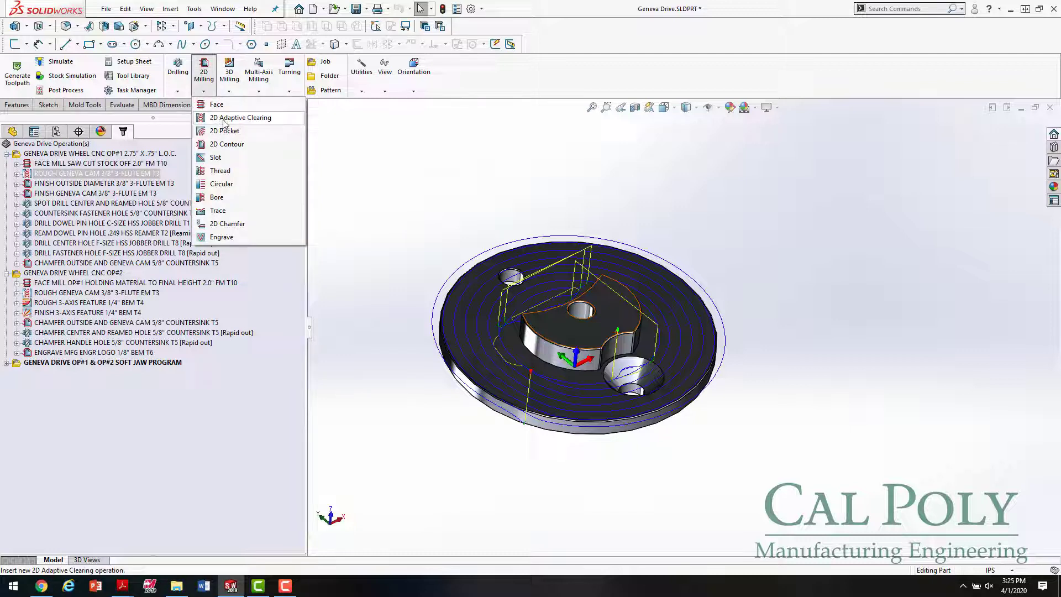
left_click(451, 163)
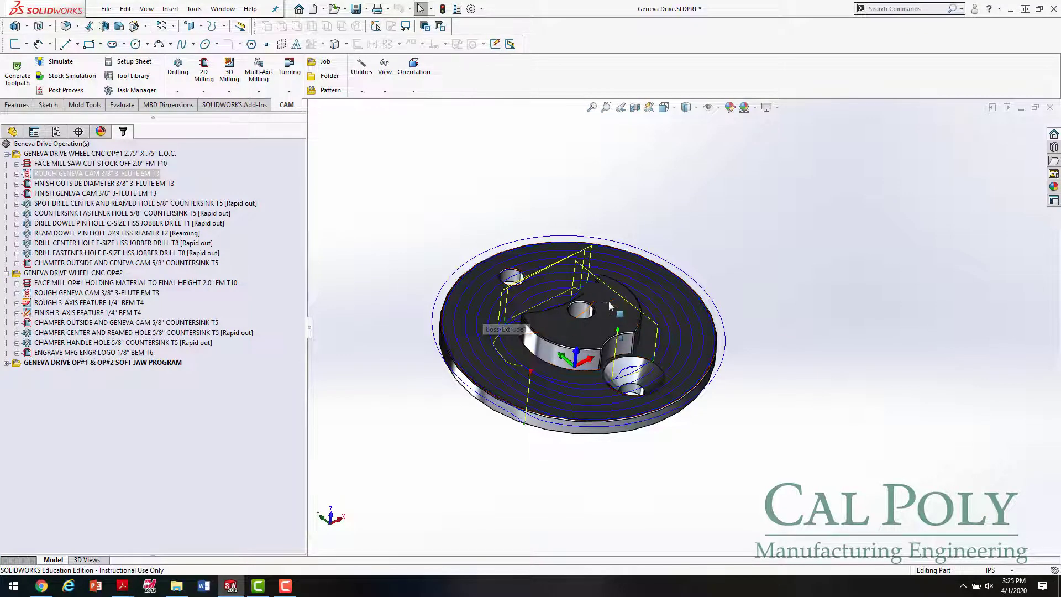
Start a stock simulation for FACE MILL SAW CUT and ROUGH GENEVA CAM together.
left_click(77, 163)
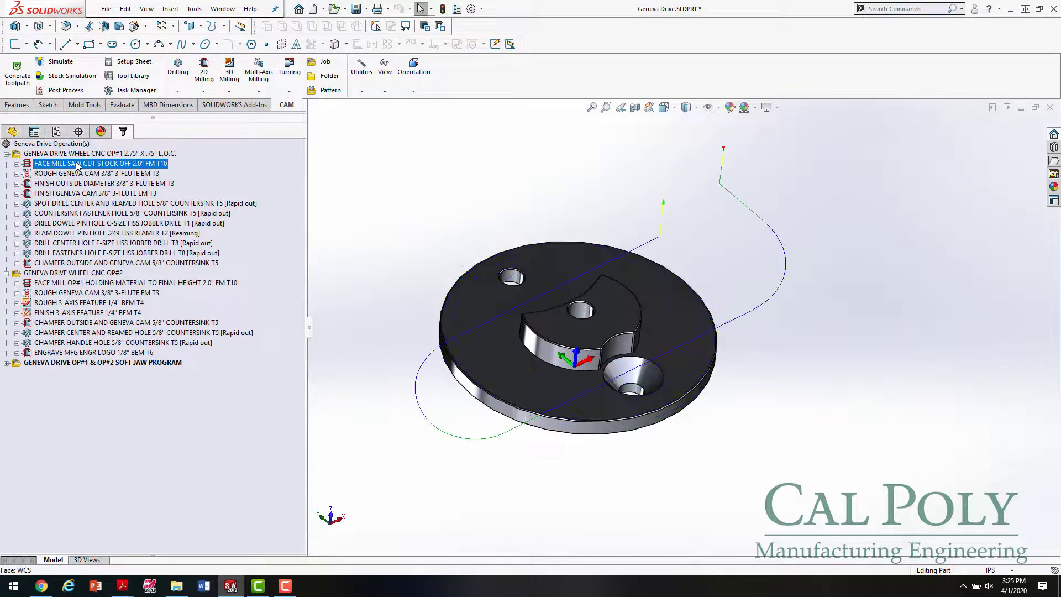
left_click(72, 172, "ctrl")
left_click(72, 76)
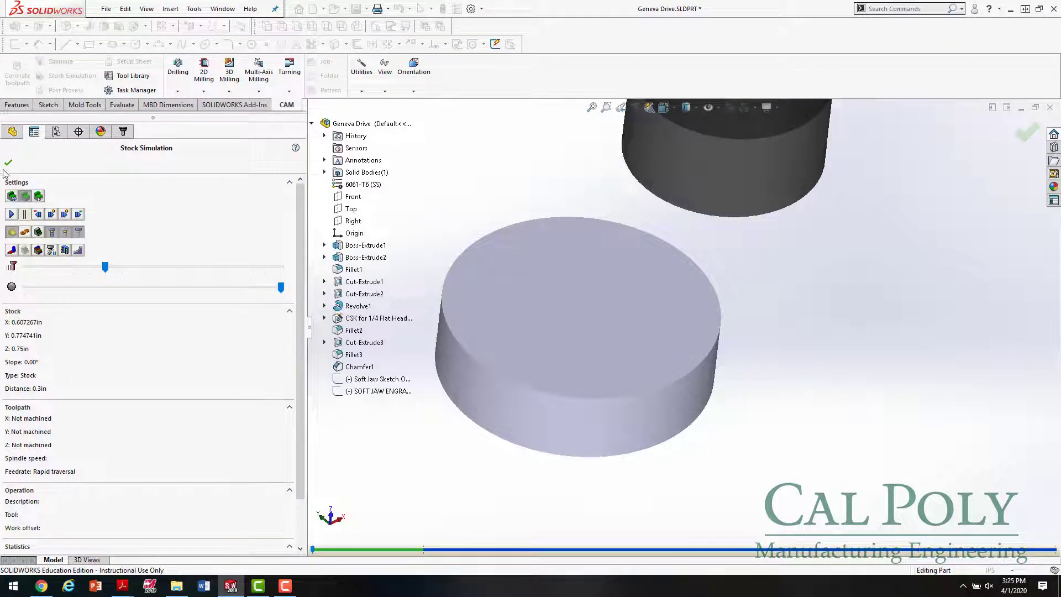
Play the two-operation stock simulation, close the removed-stock report, and accept it.
left_click(12, 215)
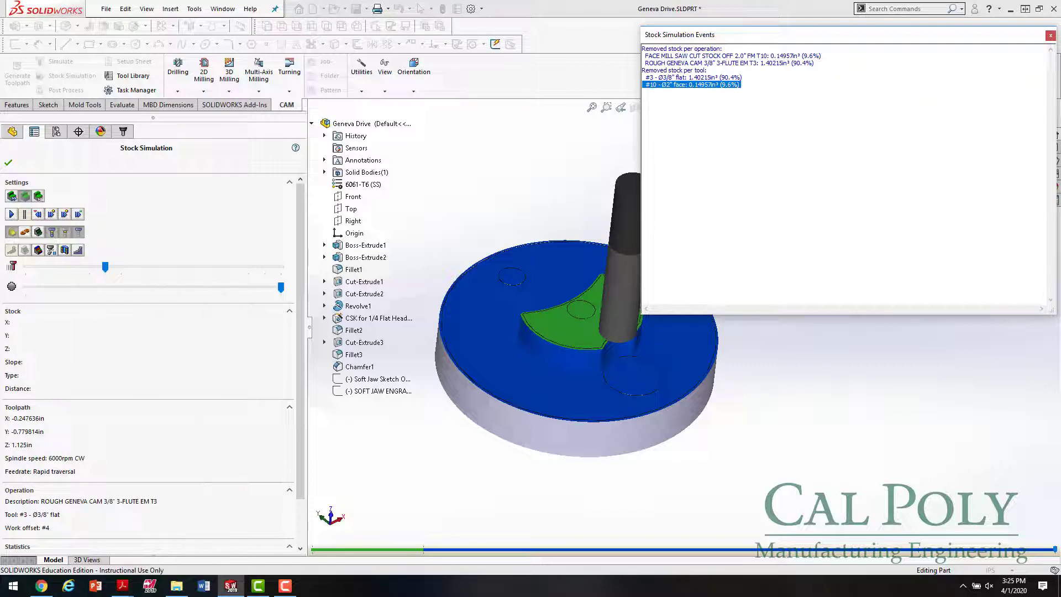
left_click(1050, 36)
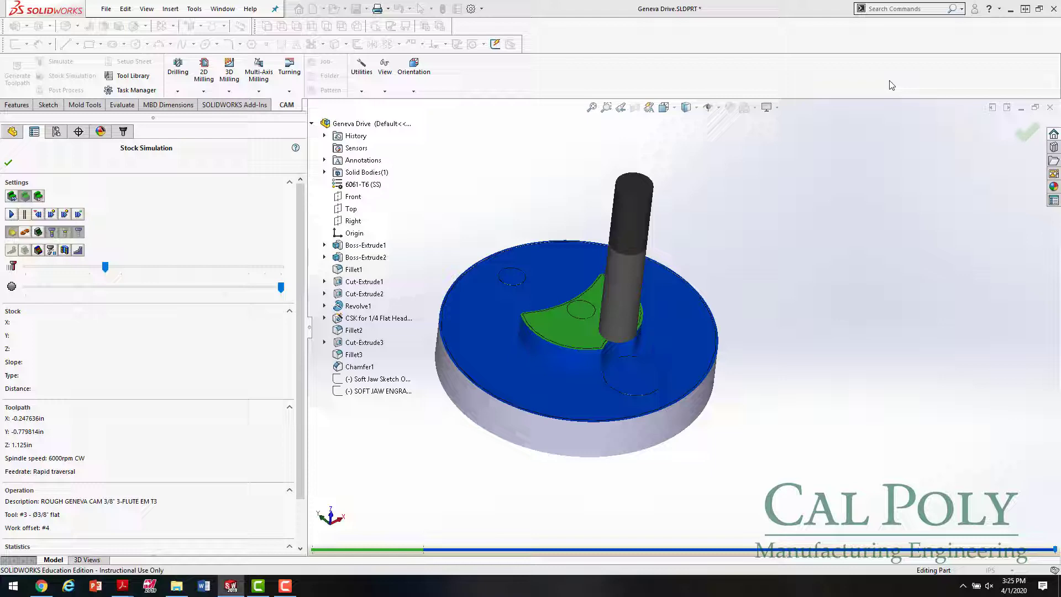
left_click(8, 163)
Edit ROUGH GENEVA CAM and review tool #3 3/8" flat, Flood coolant, 6000rpm, 36in/min.
left_click(71, 184)
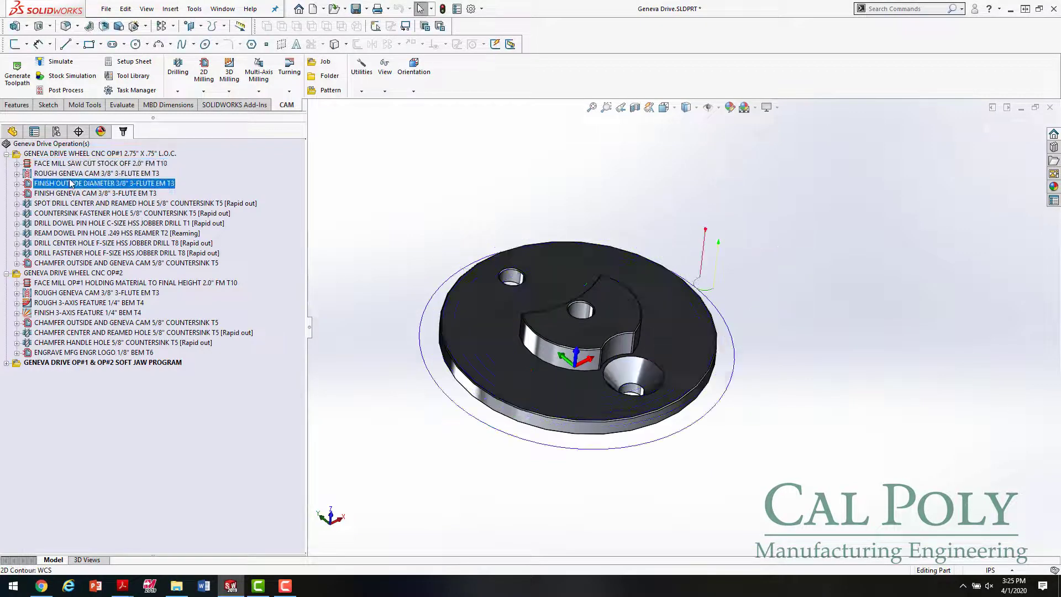
right_click(65, 176)
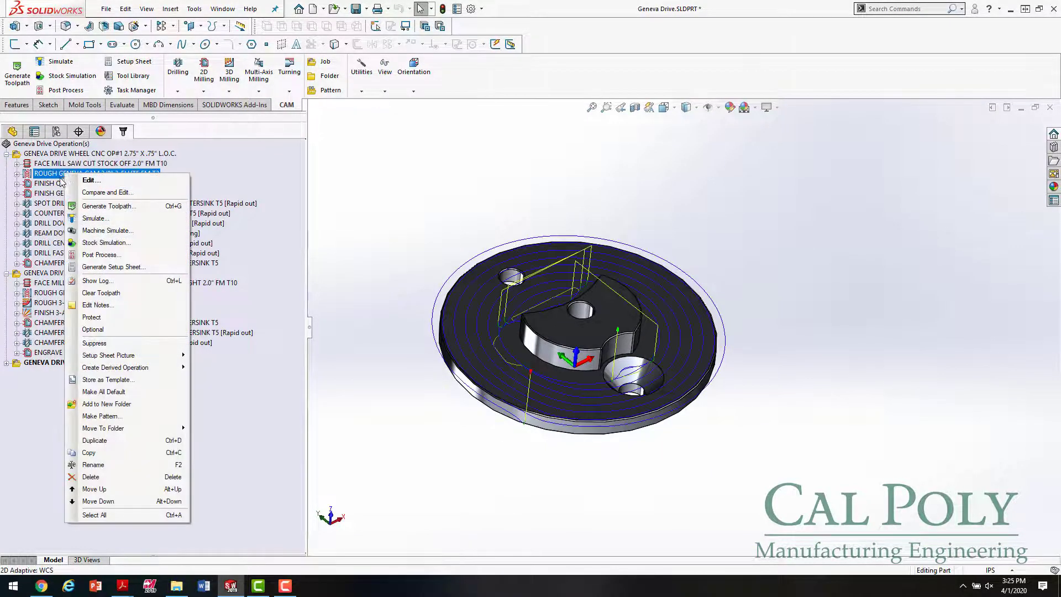
left_click(110, 180)
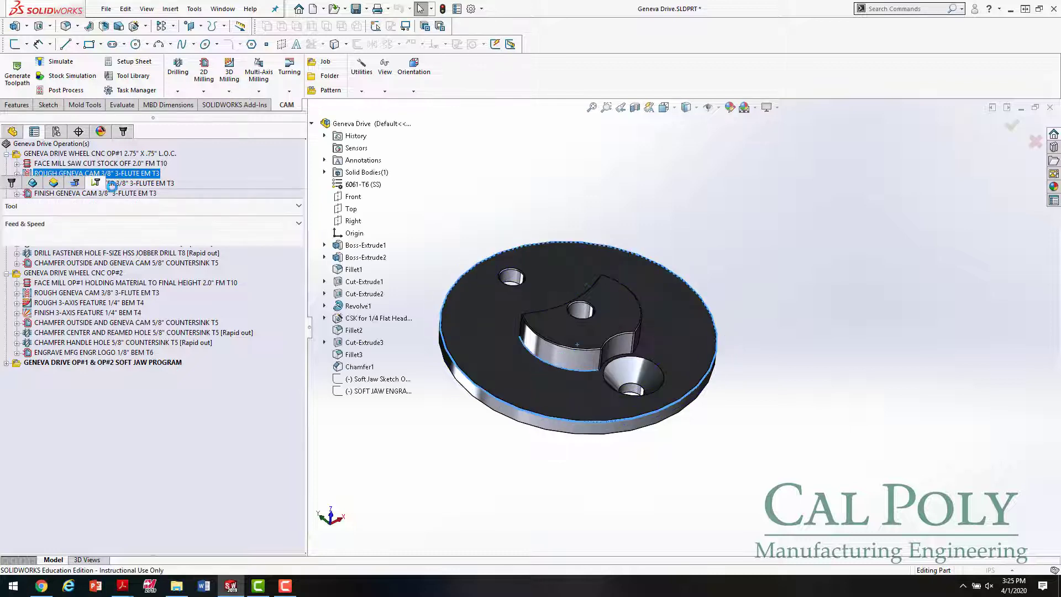
left_click(12, 183)
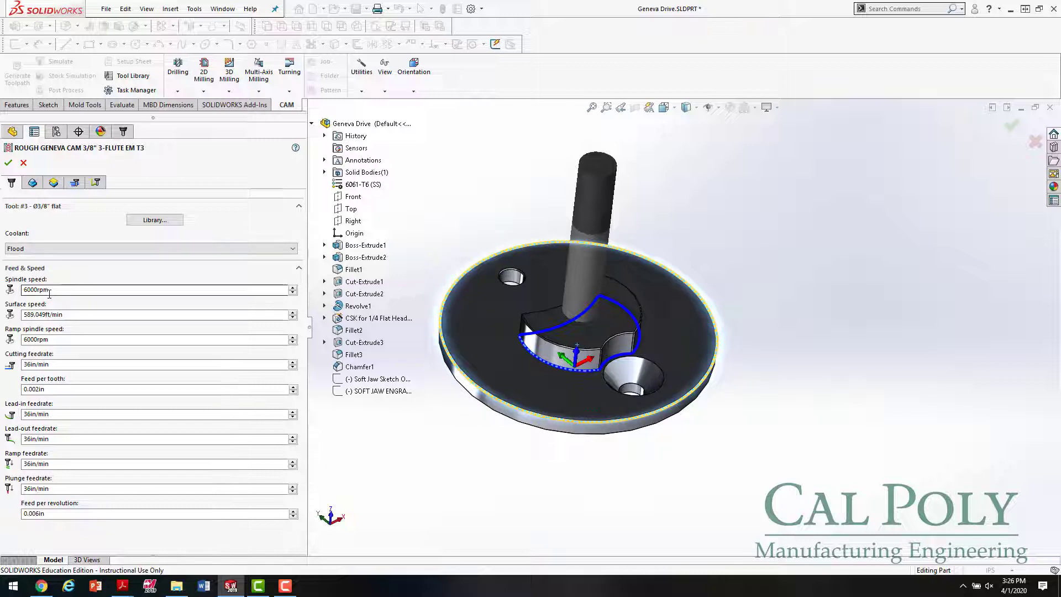
Inspect the roughing's stock and model contour edges, Edge<1> and Edge<2>, on the part.
left_click(34, 183)
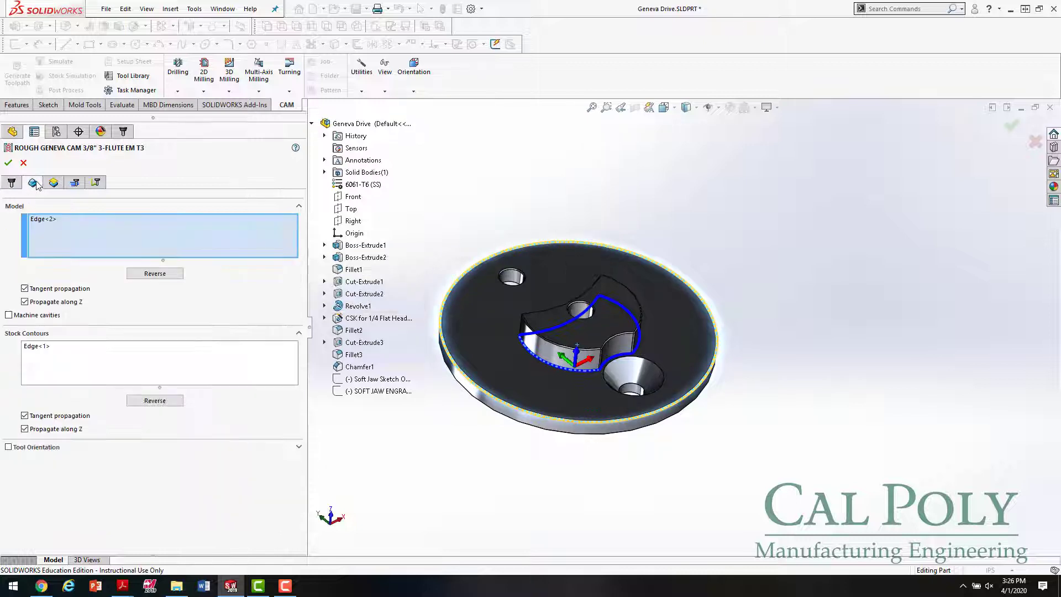
left_click(127, 373)
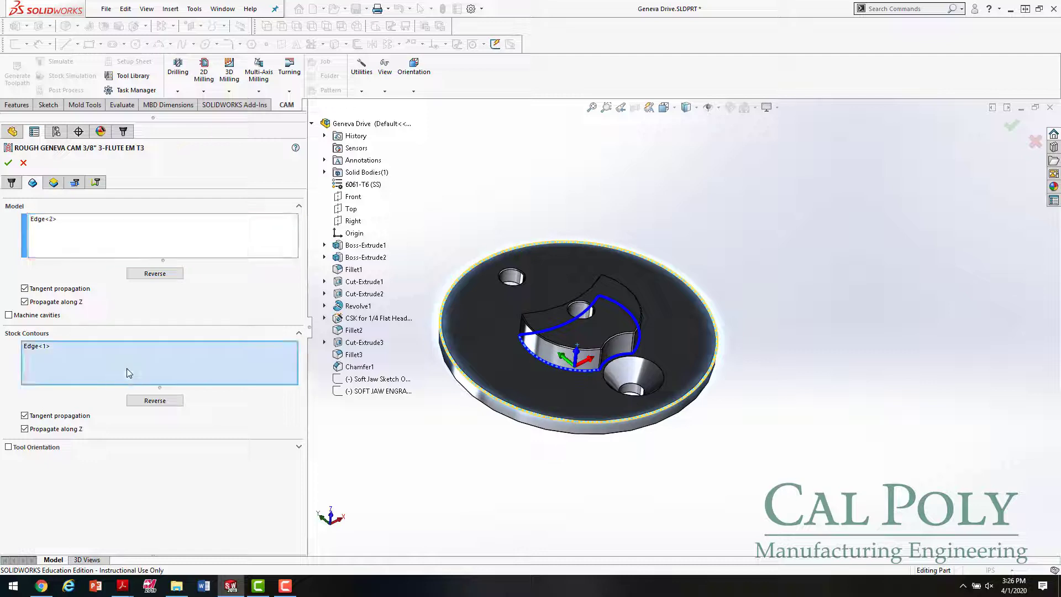
middle_click_drag(559, 538, 572, 441)
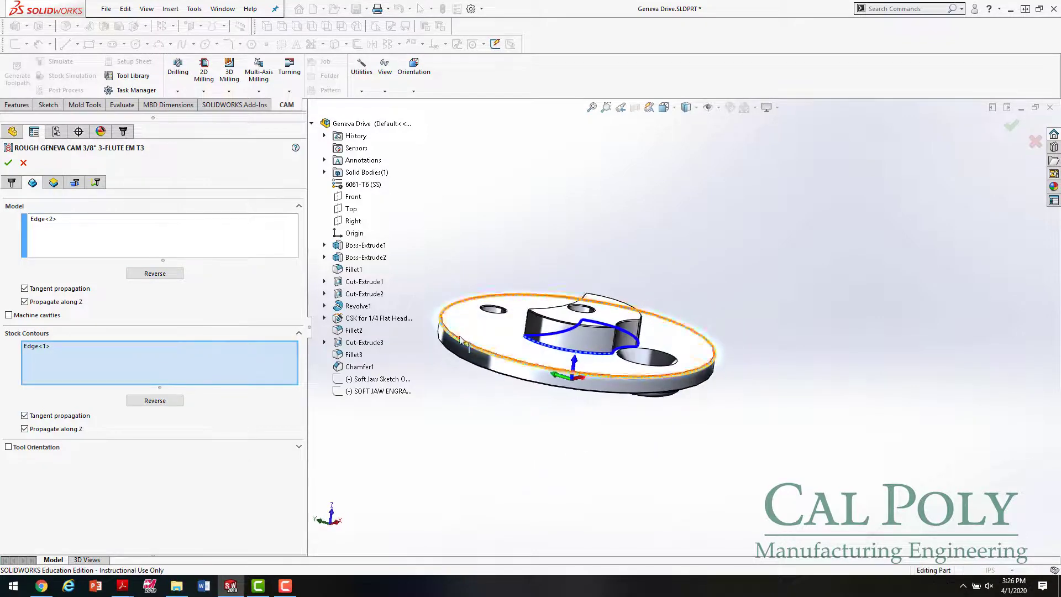
left_click(85, 247)
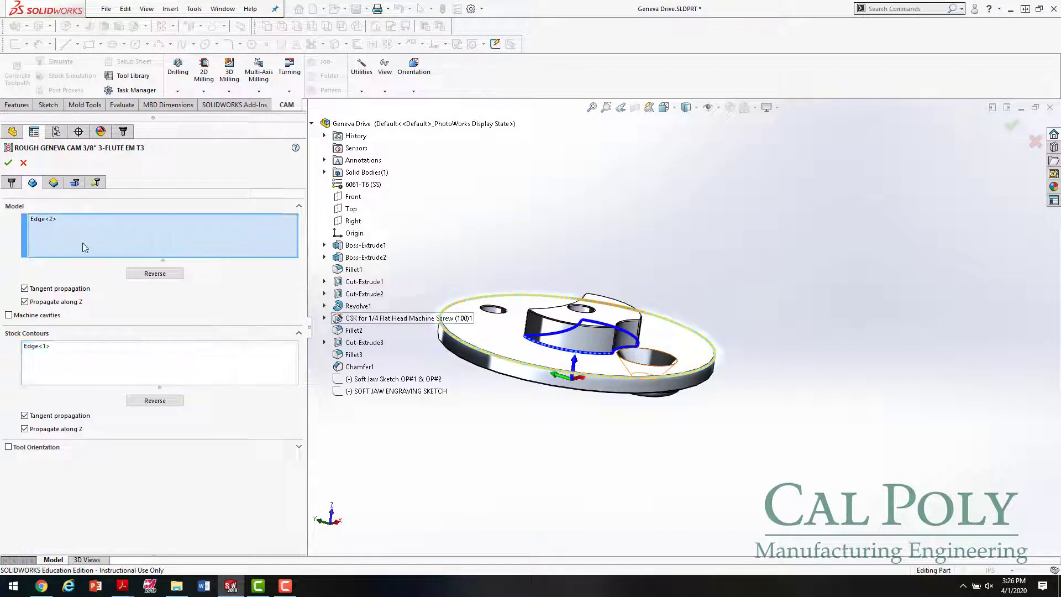
middle_click_drag(595, 316, 559, 359)
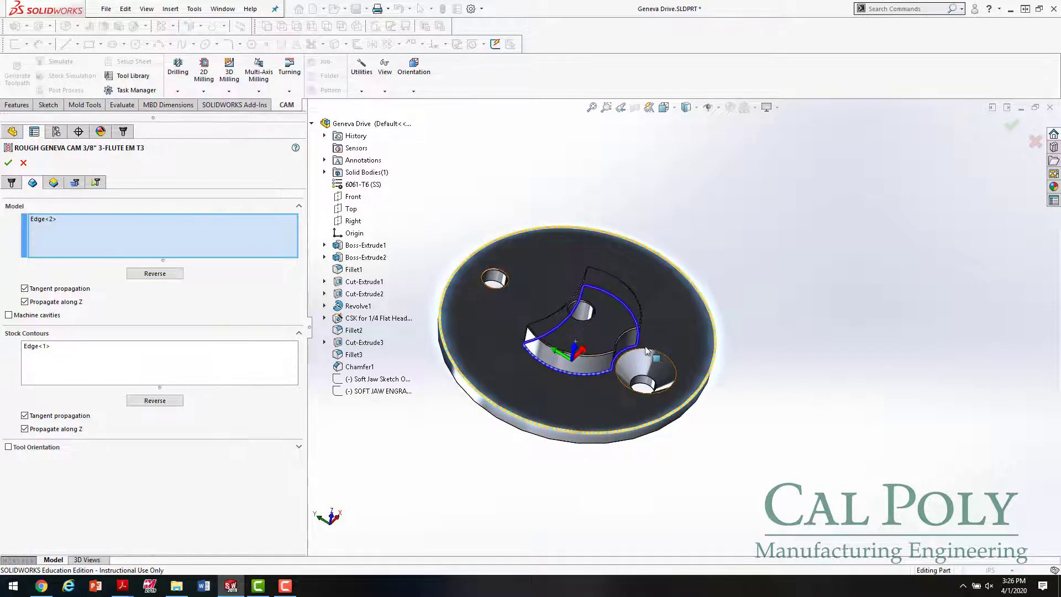
left_click(53, 221)
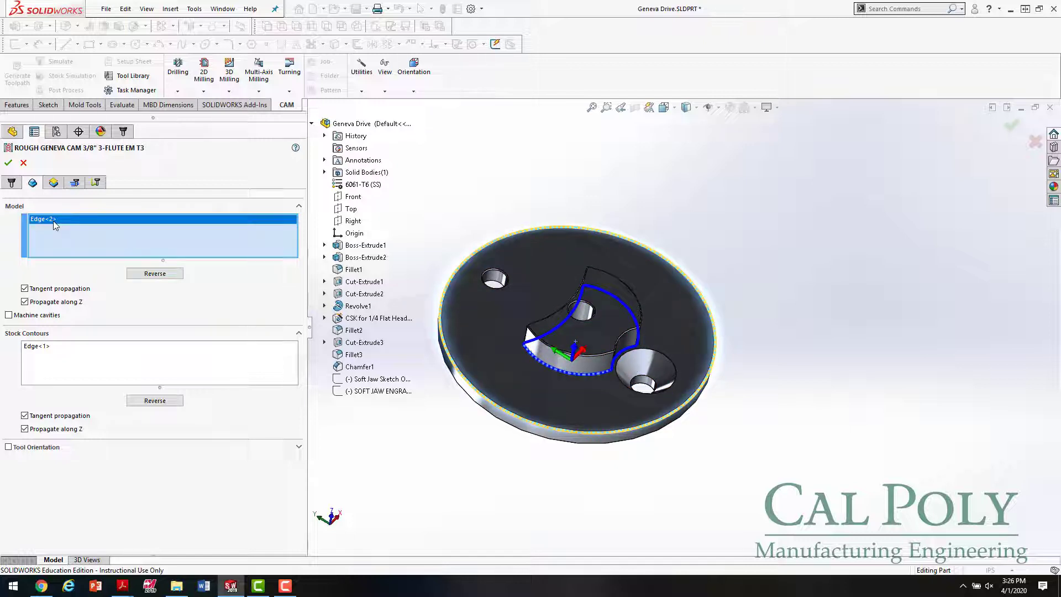
left_click(54, 183)
Check the 0.2in retract and keep the top height From Model Top.
middle_click_drag(518, 492, 562, 359)
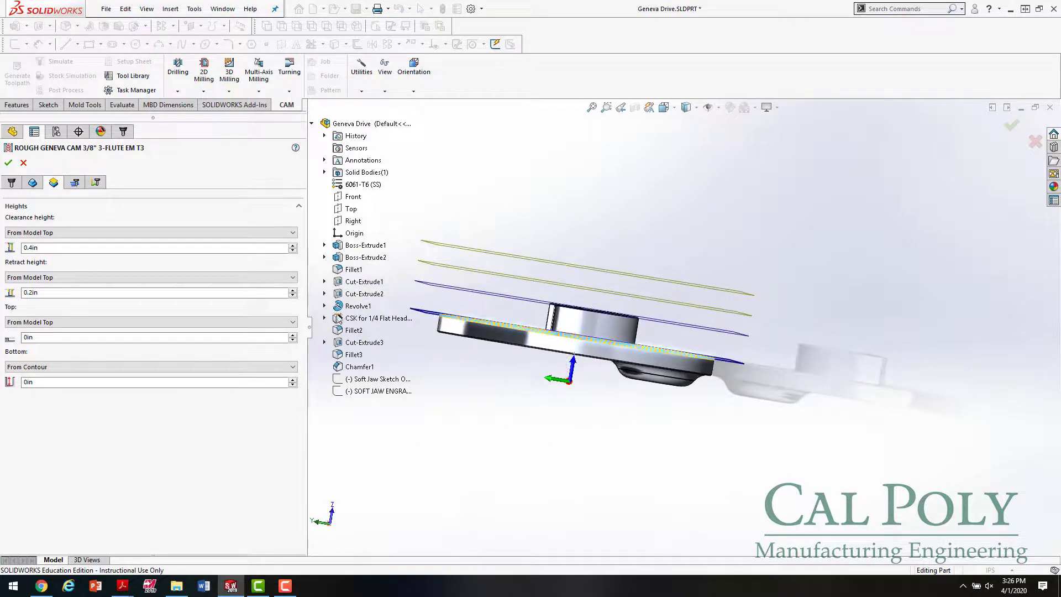
left_click(36, 279)
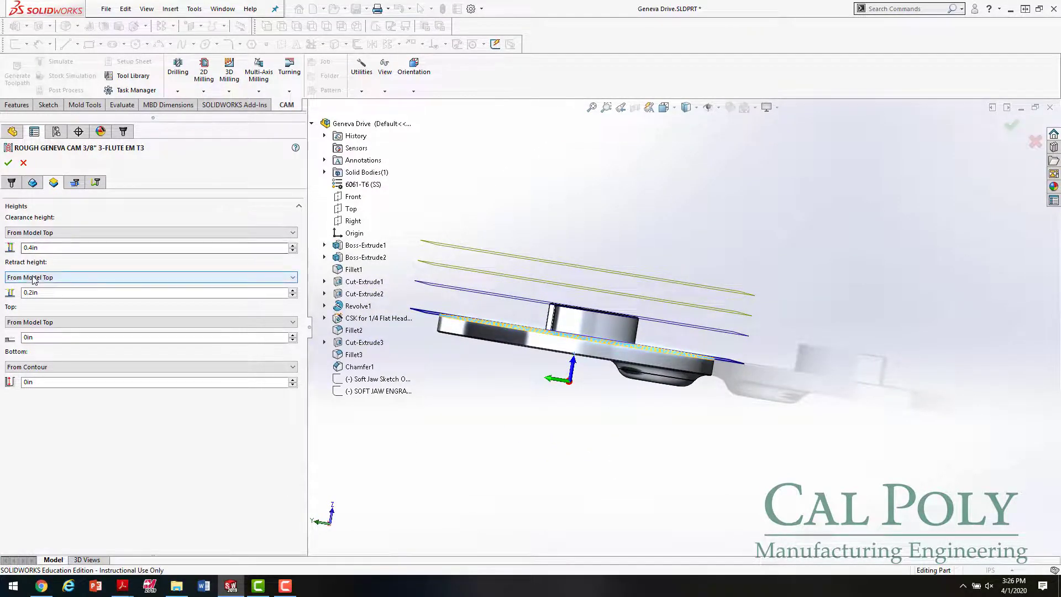
left_click(61, 326)
left_click(60, 330)
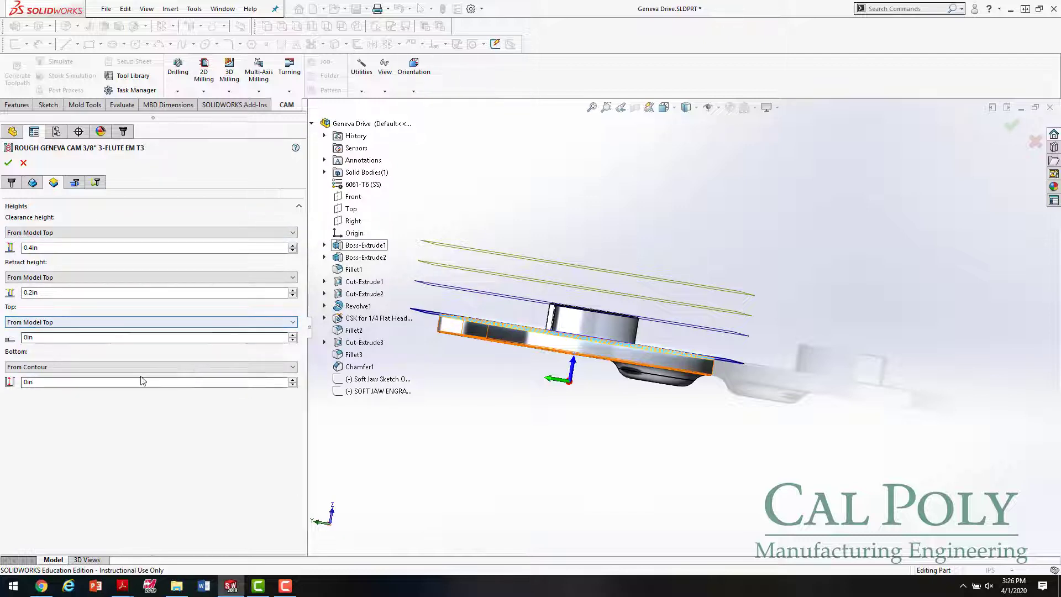
middle_click_drag(610, 335, 558, 301)
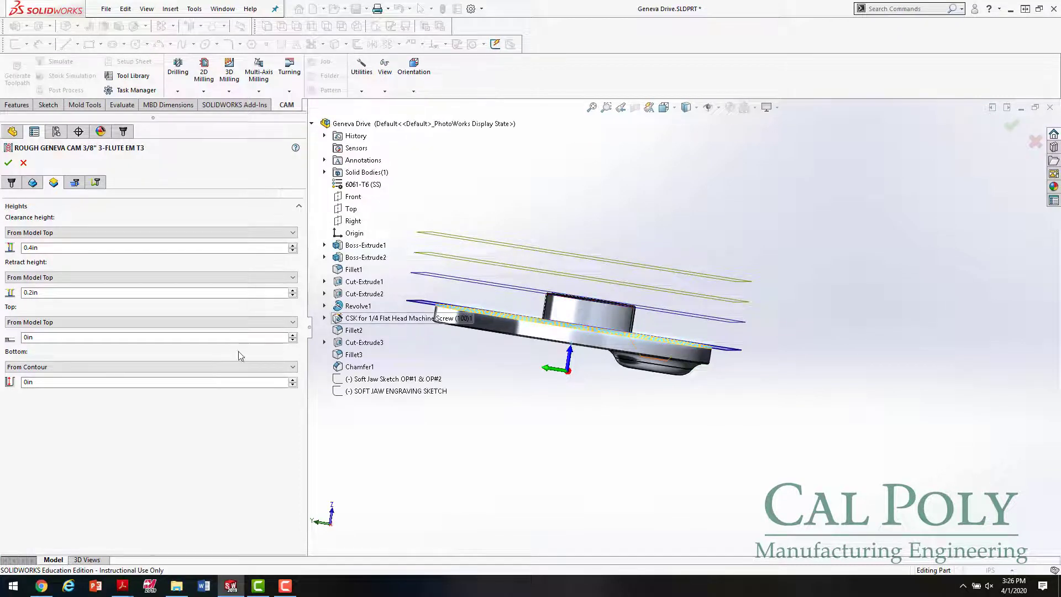
Keep the bottom height From Contour and compare the height planes on the part.
left_click(91, 366)
left_click(91, 366)
middle_click_drag(759, 457, 470, 326)
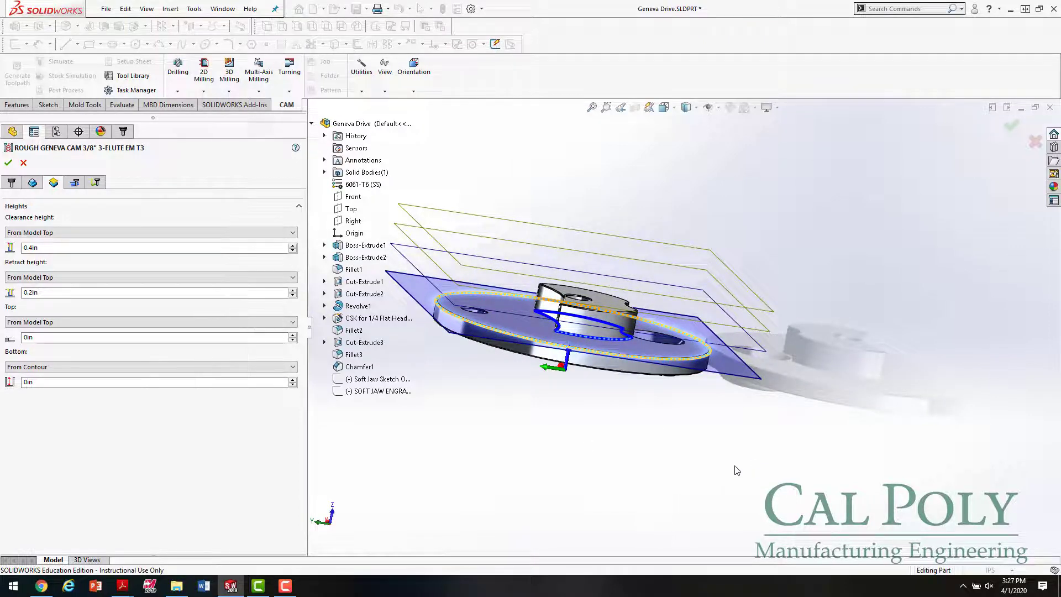
middle_click_drag(737, 470, 590, 452)
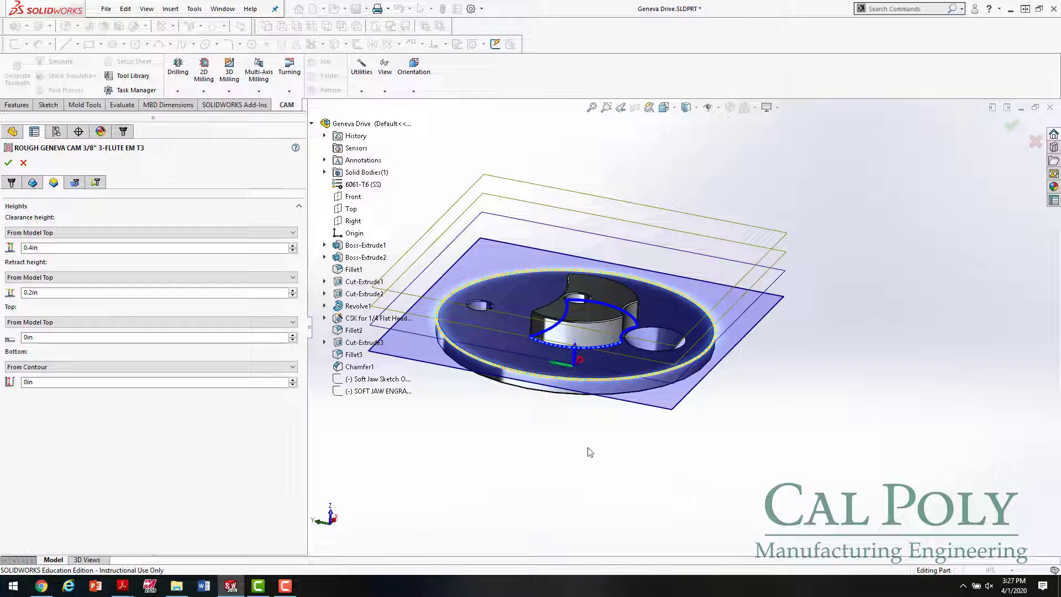
left_click(75, 183)
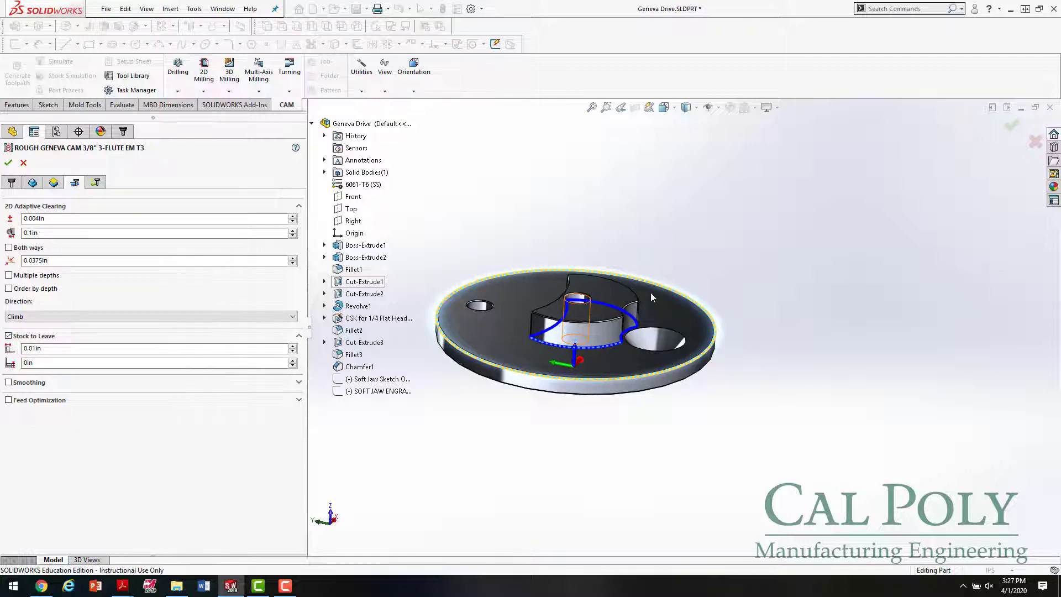
Review the ROUGH GENEVA CAM Leads & Transitions and Ramping linking settings, then accept the operation.
left_click(96, 186)
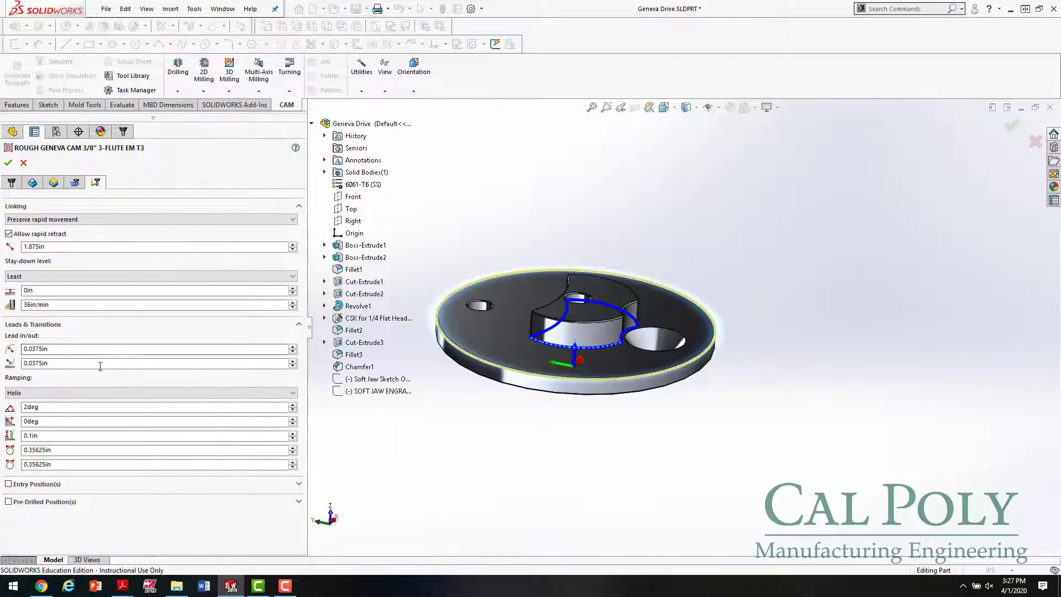
left_click(8, 164)
middle_click_drag(611, 409, 685, 490)
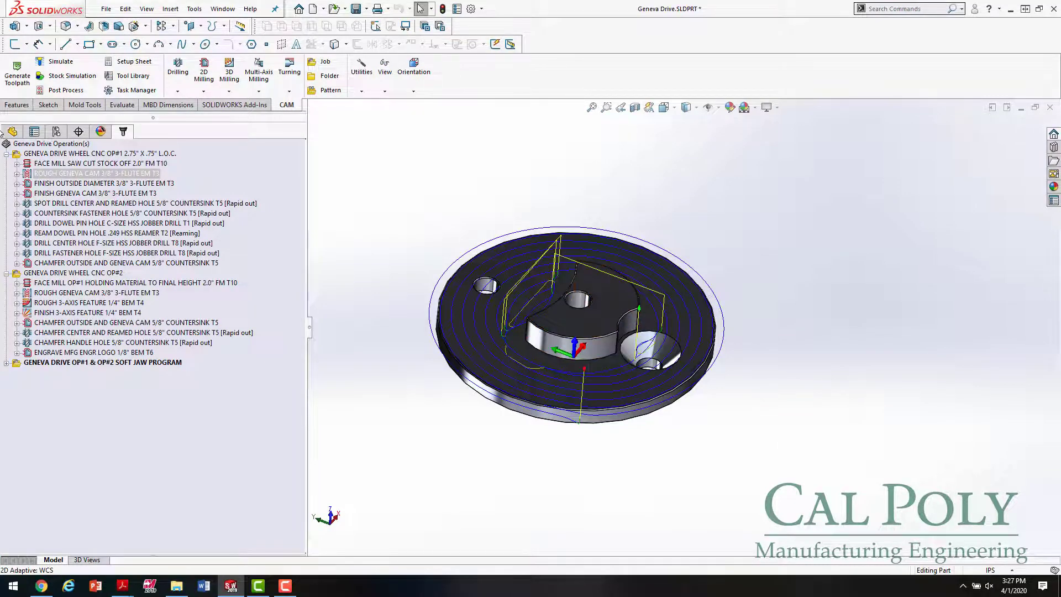
Display the FINISH OUTSIDE DIAMETER and FINISH GENEVA CAM toolpaths, orbiting to inspect each.
left_click(57, 186)
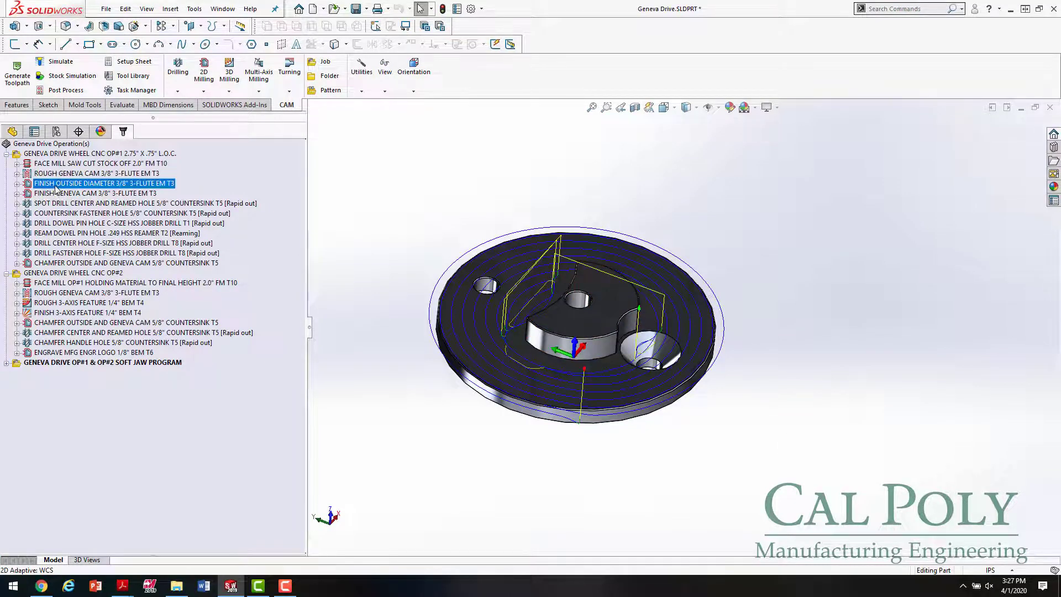
middle_click_drag(653, 401, 706, 270)
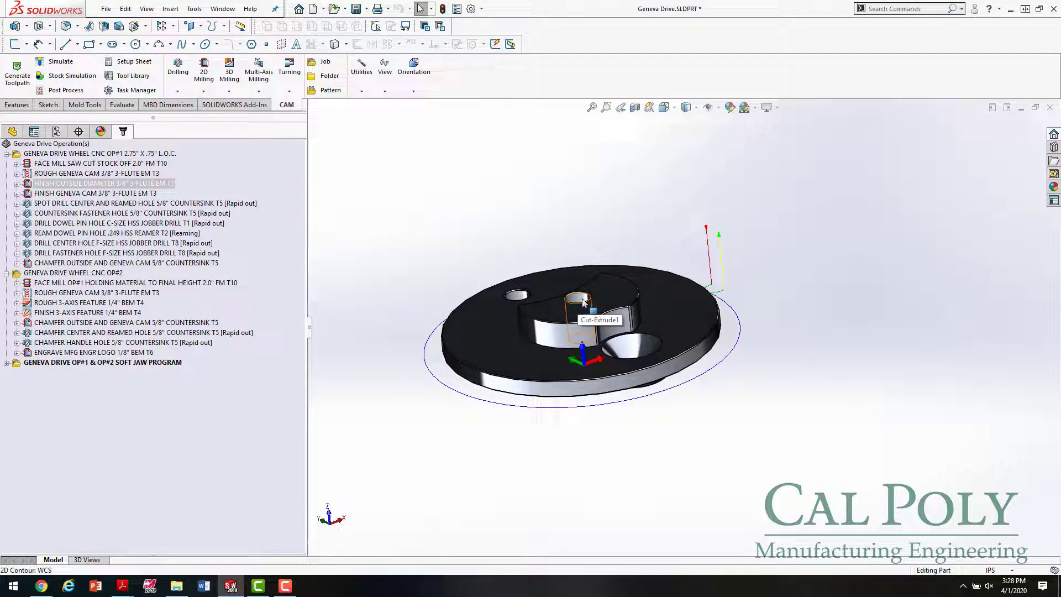
middle_click_drag(651, 220, 620, 284)
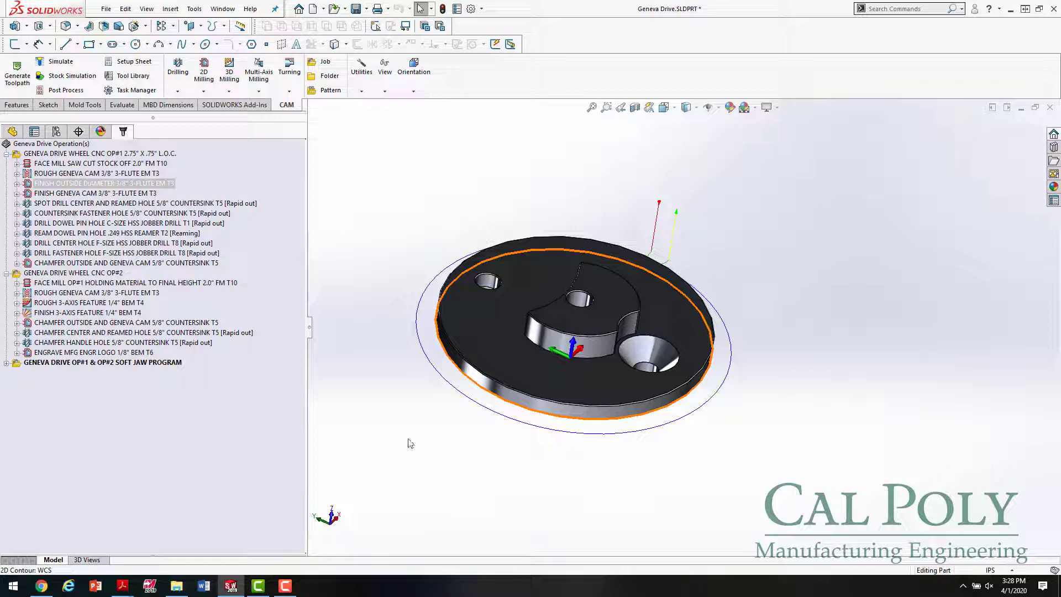
left_click(104, 193)
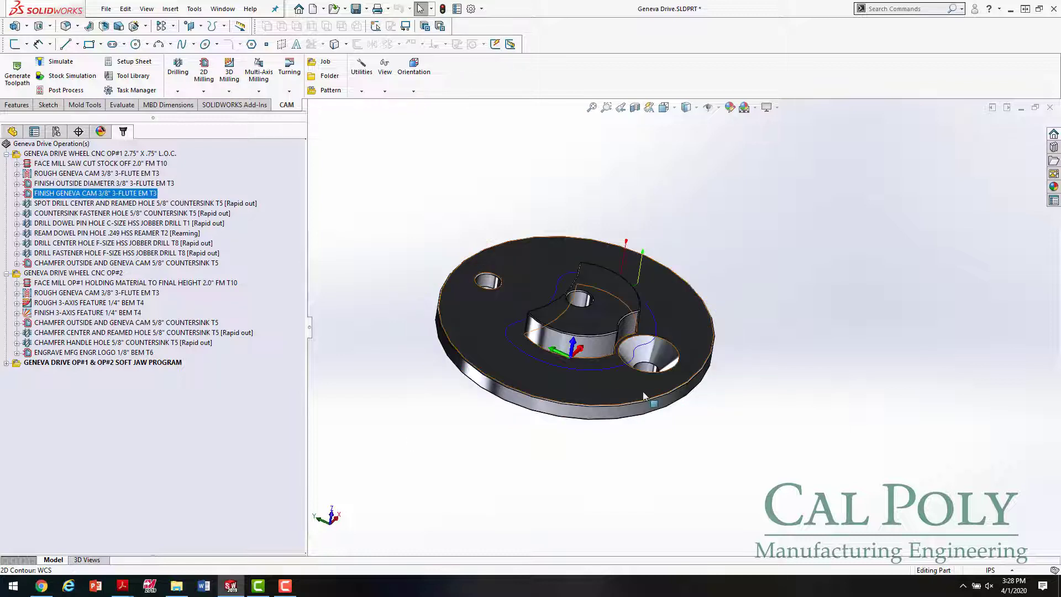
middle_click_drag(613, 365, 616, 446)
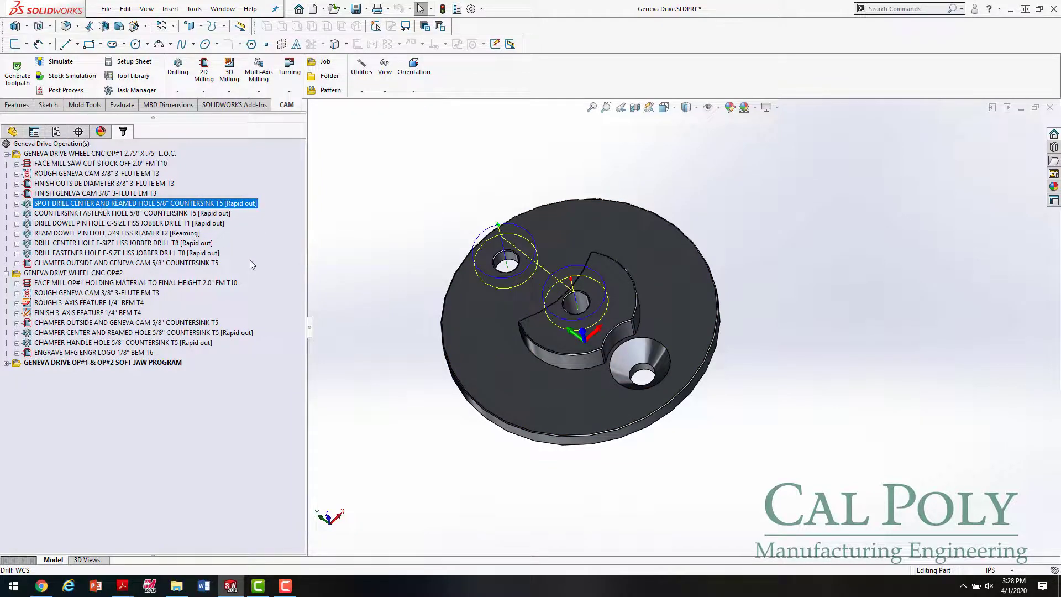
Step through the countersink fastener, dowel pin drill and ream, center hole and fastener hole toolpaths.
middle_click_drag(552, 387, 592, 342)
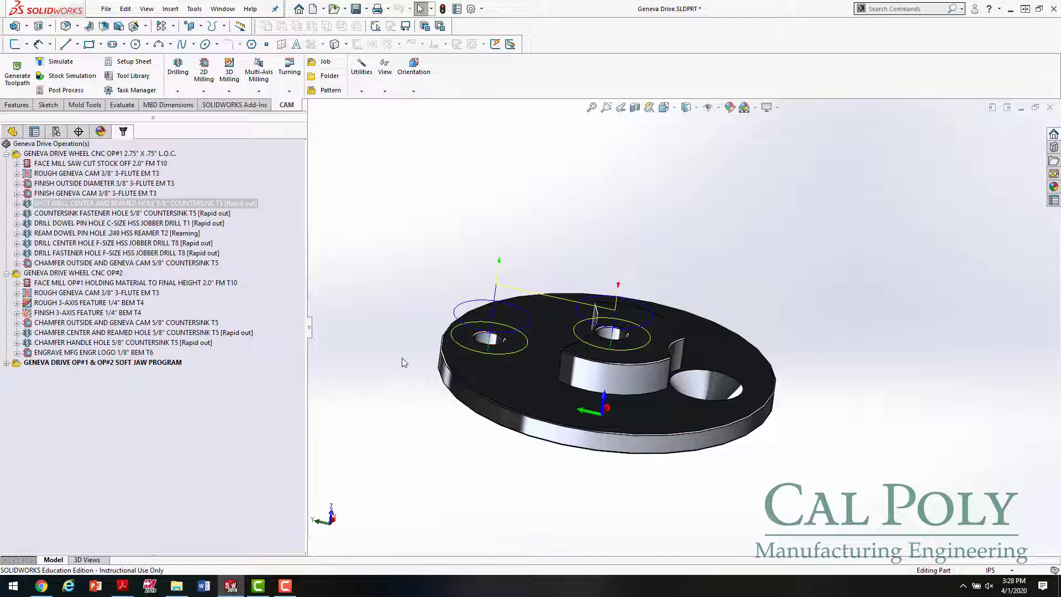
middle_click_drag(405, 363, 397, 372)
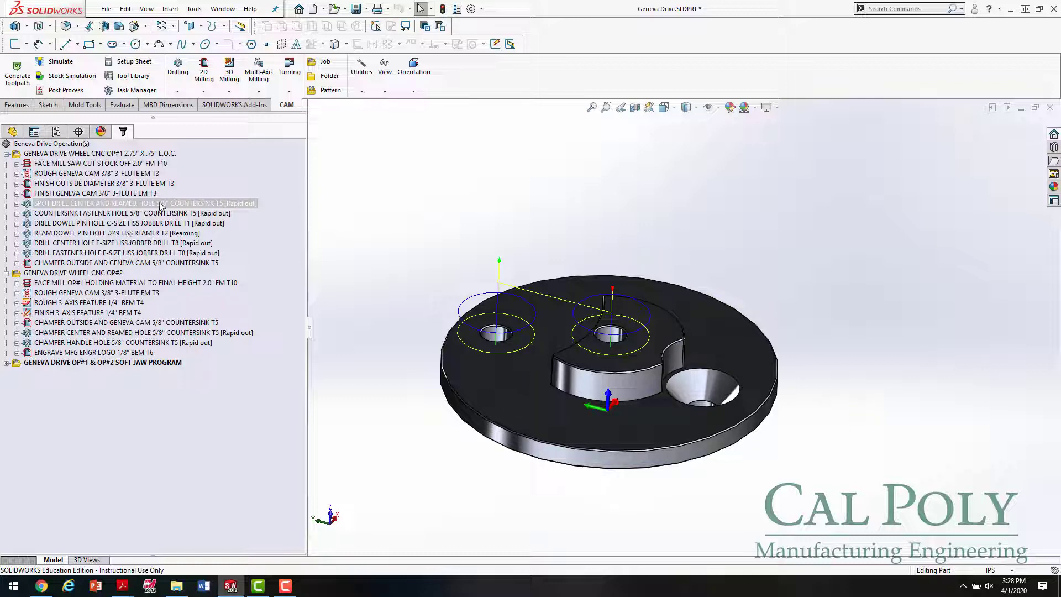
left_click(105, 214)
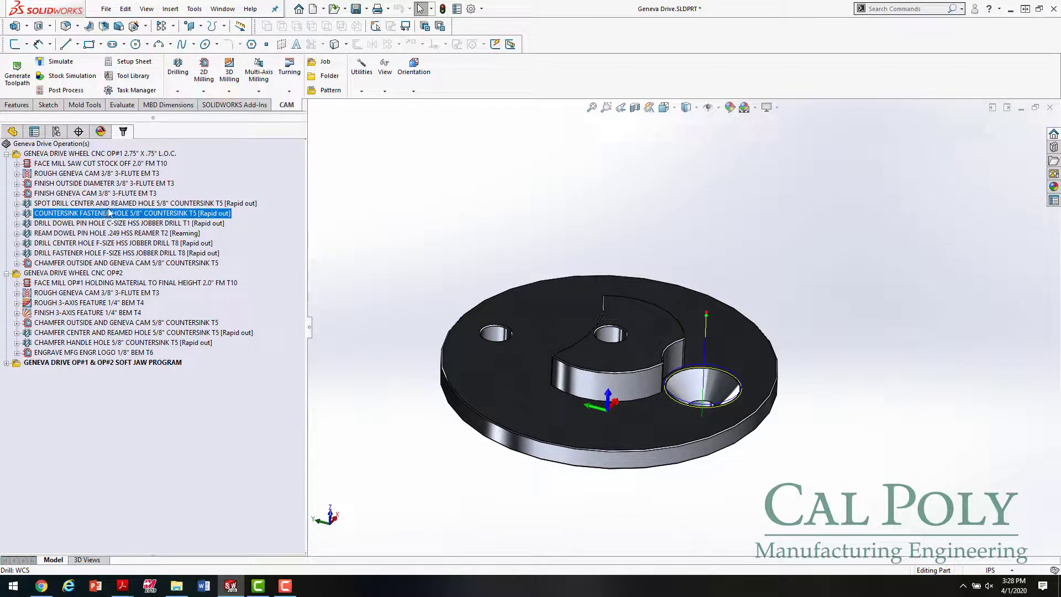
left_click(95, 223)
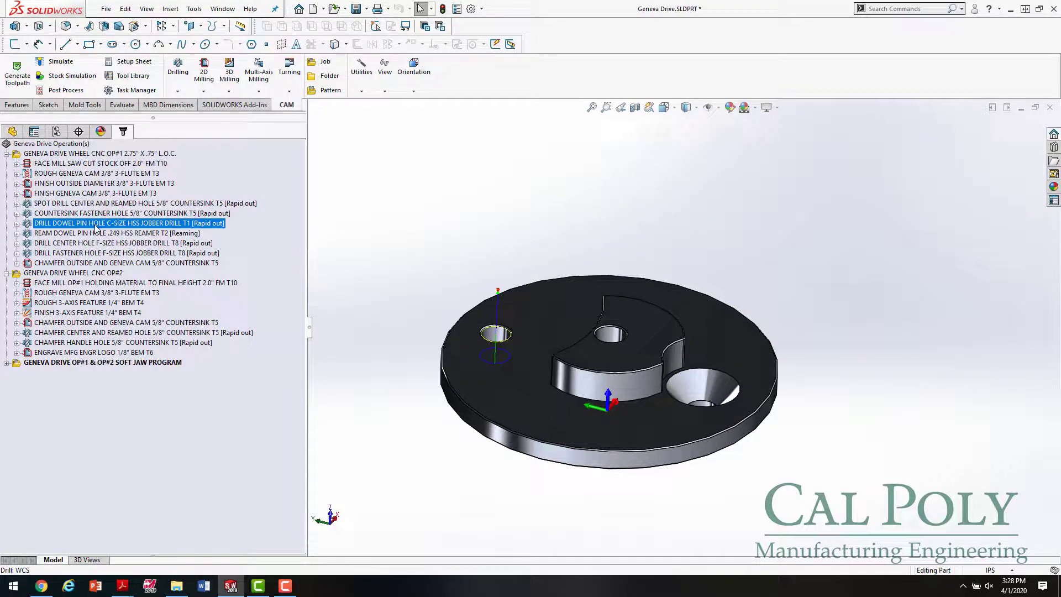
middle_click_drag(386, 221, 499, 320)
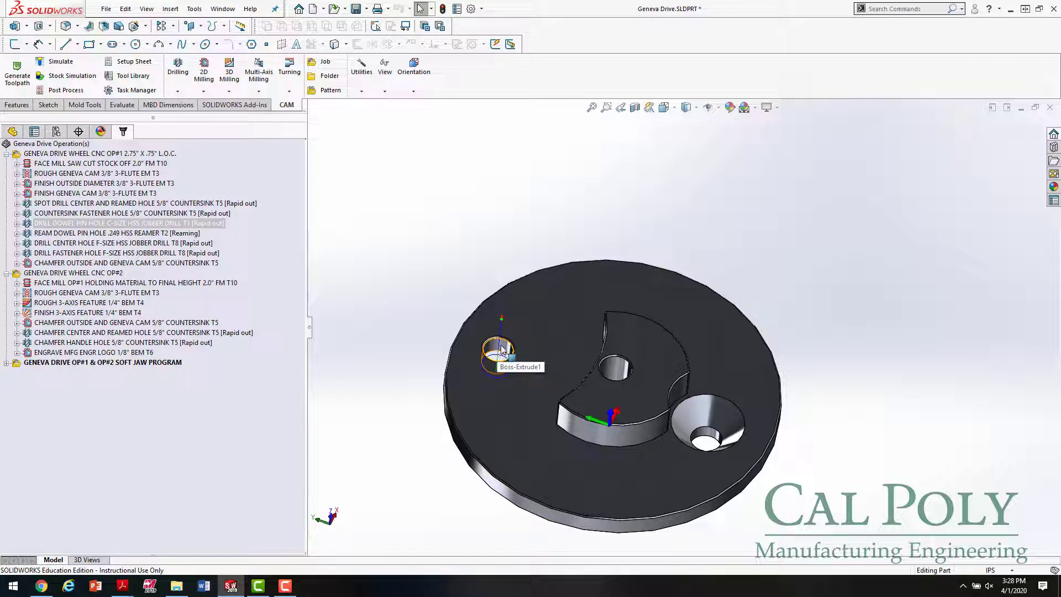
left_click(114, 233)
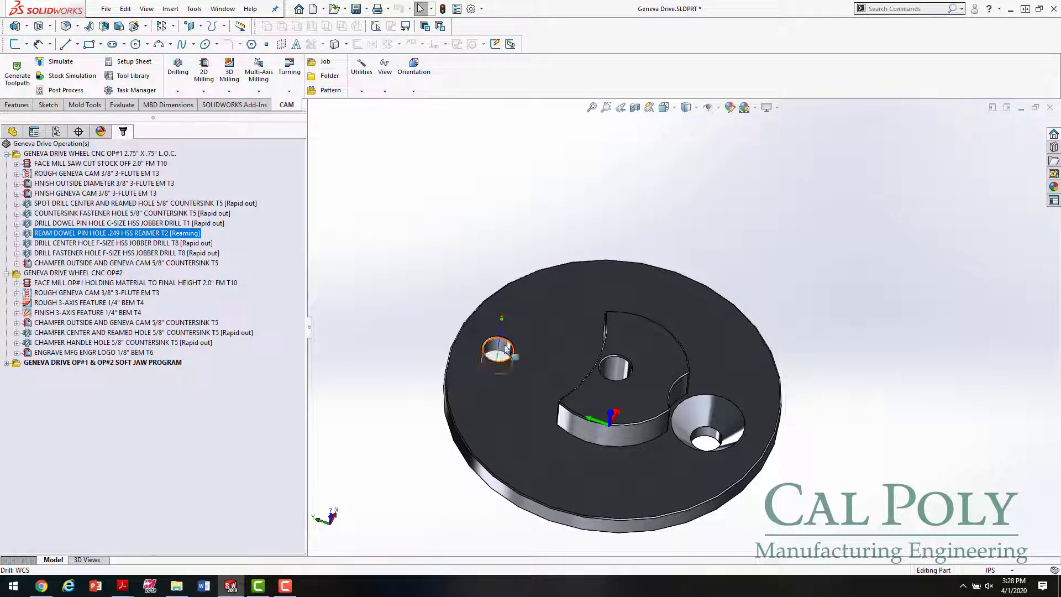
left_click(137, 223)
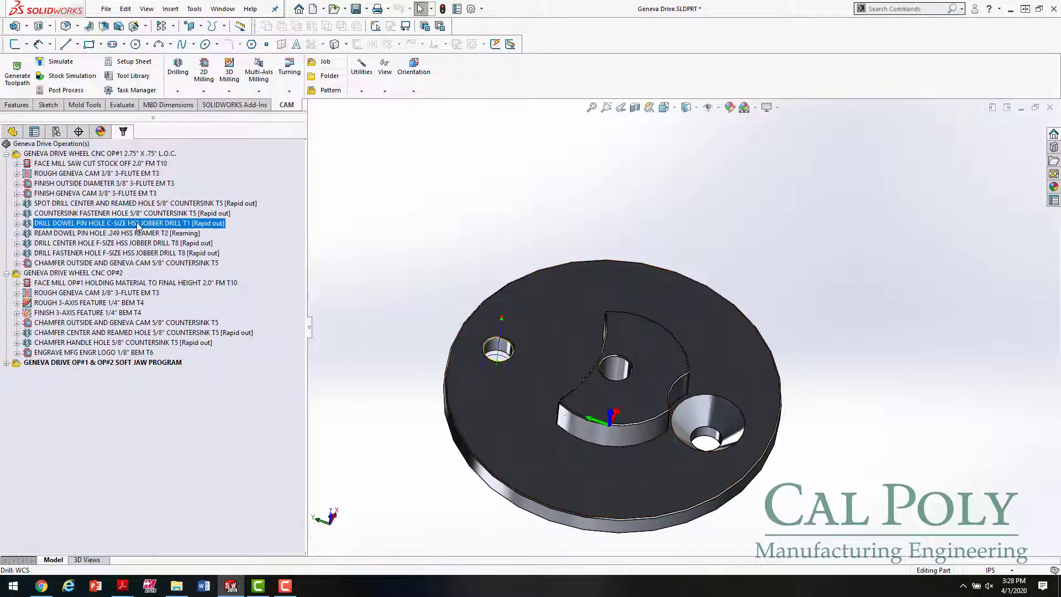
left_click(137, 233)
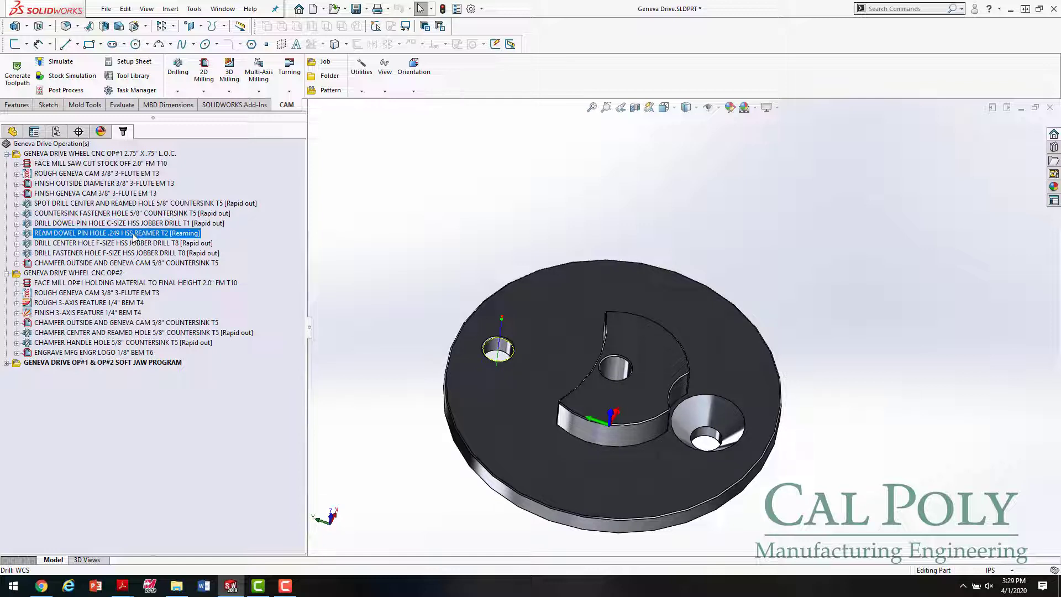
left_click(117, 243)
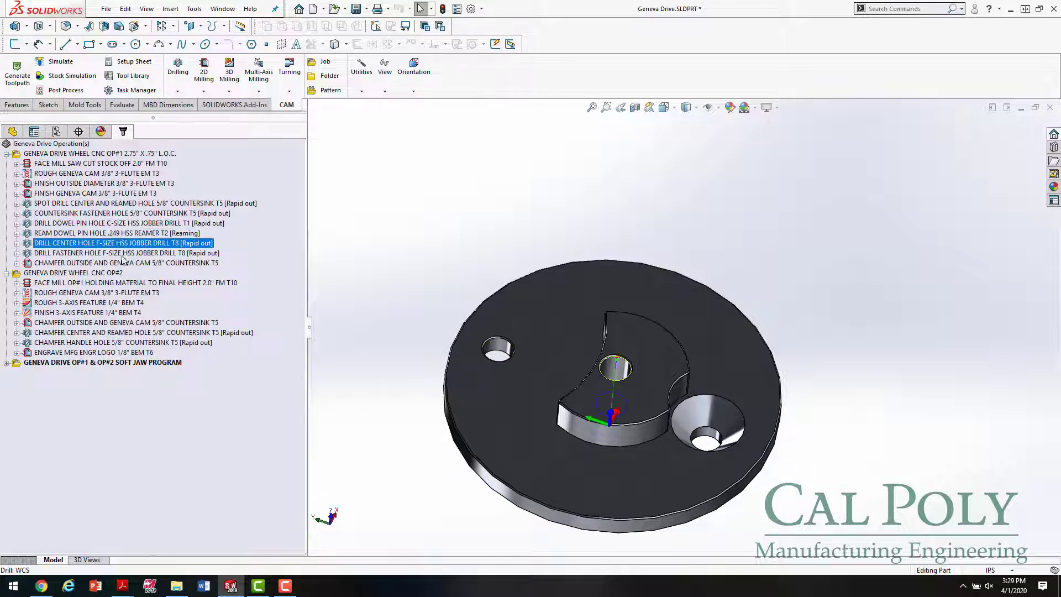
left_click(124, 255)
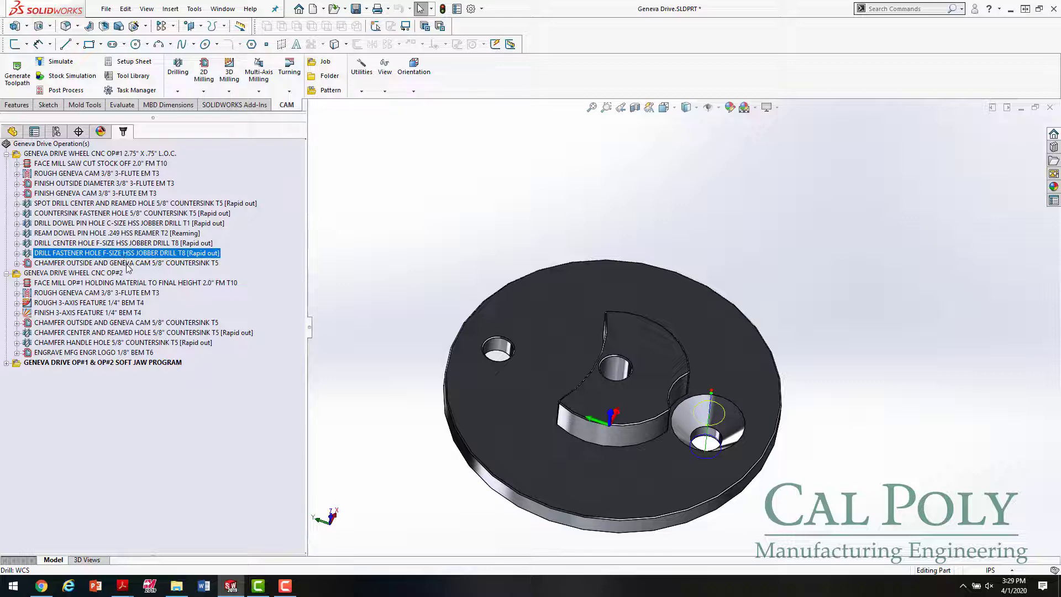
Display the CHAMFER OUTSIDE AND GENEVA CAM toolpath and compare it with the Geneva Wheel drawing.
left_click(200, 263)
middle_click_drag(439, 260, 583, 273)
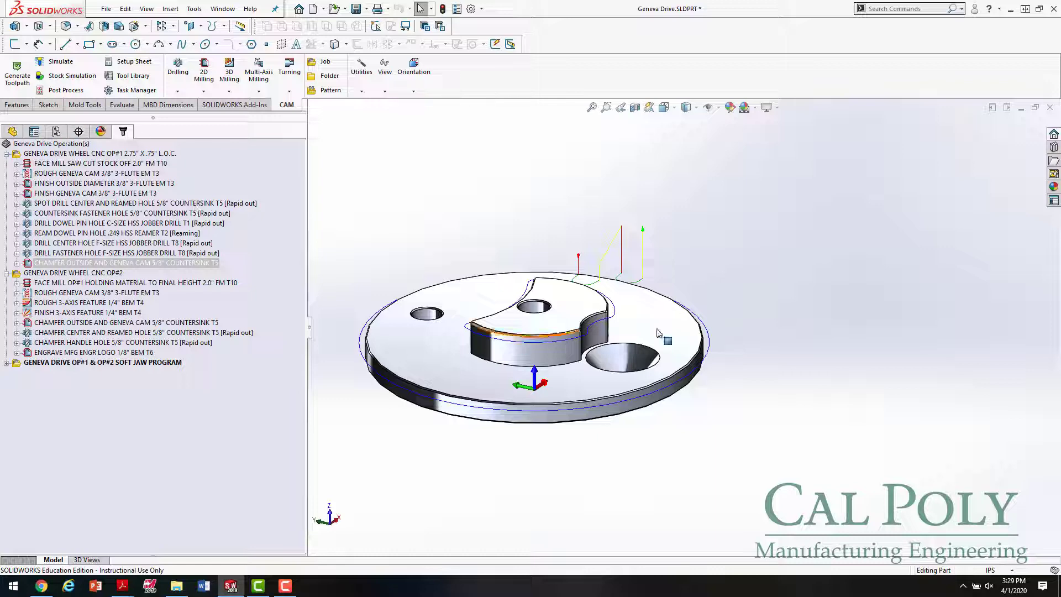
middle_click_drag(386, 287, 468, 390, "ctrl")
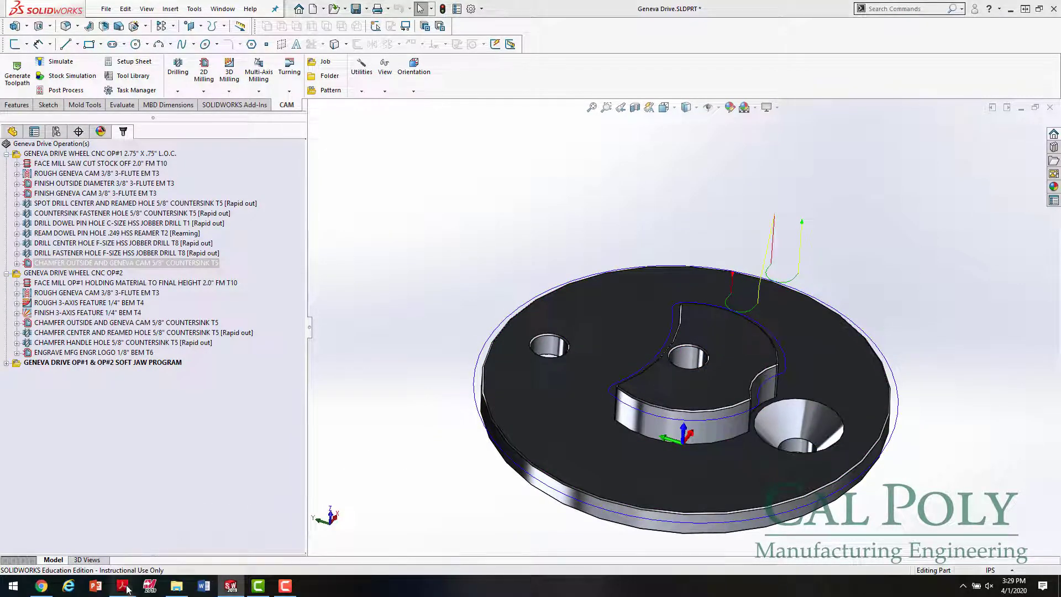
mouse_move(122, 586)
left_click(185, 524)
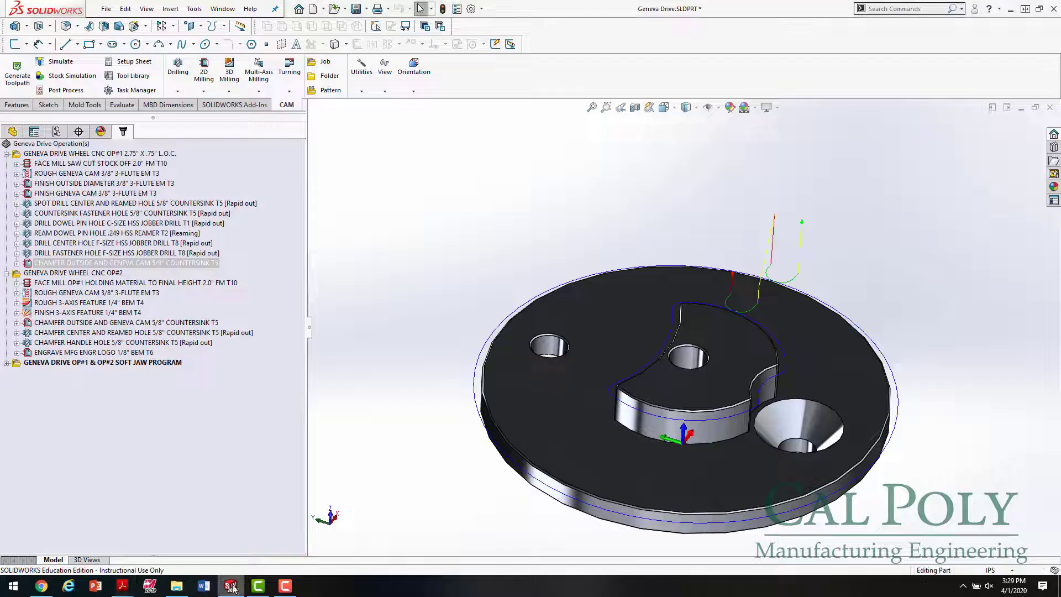
left_click(231, 586)
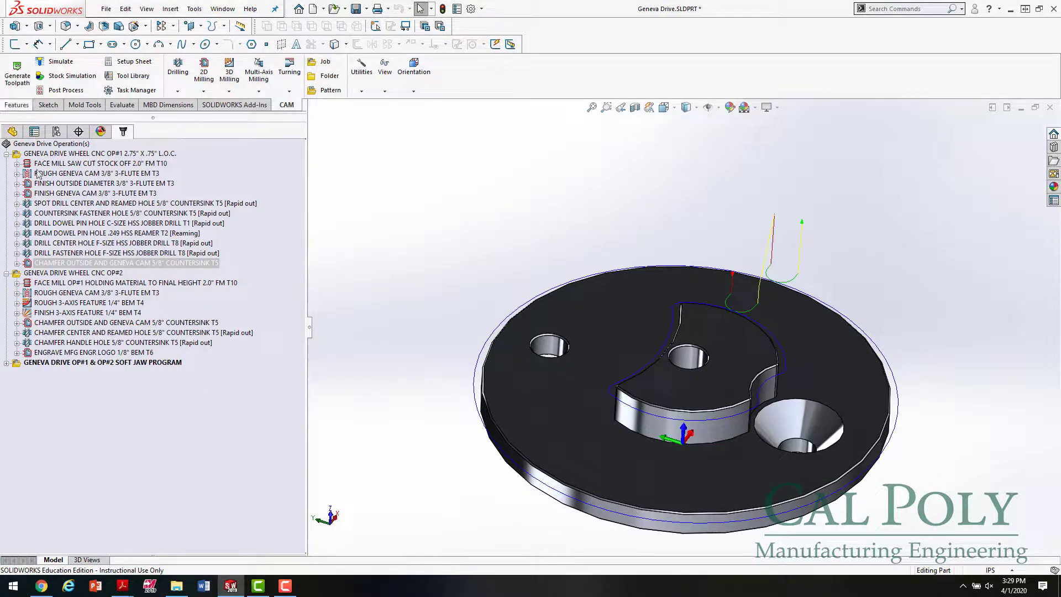
Run the OP#1 stock simulation, adjusting playback speed and restarting it from the beginning.
left_click(46, 154)
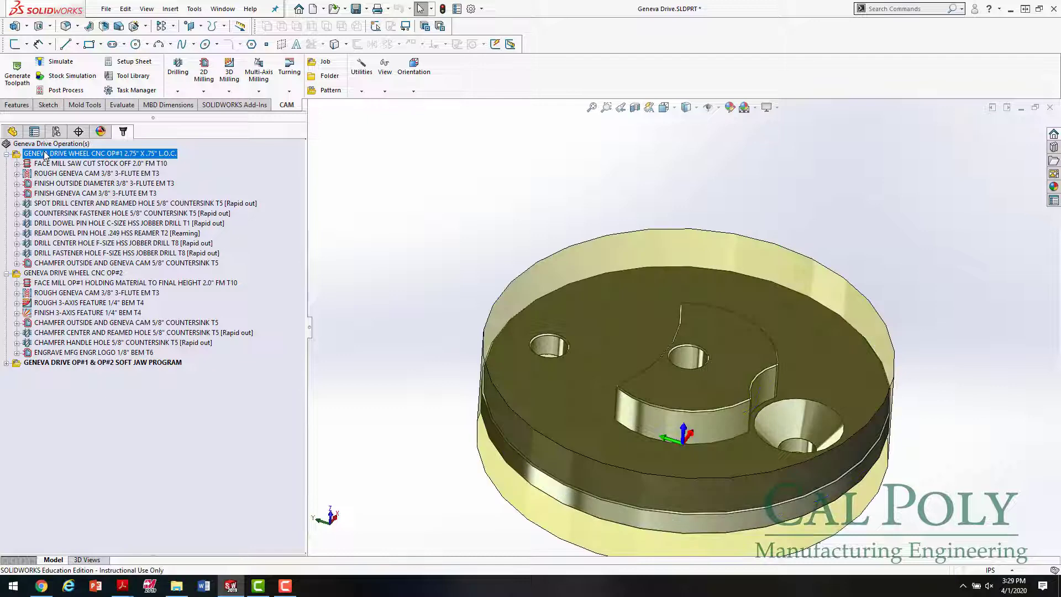
left_click(73, 77)
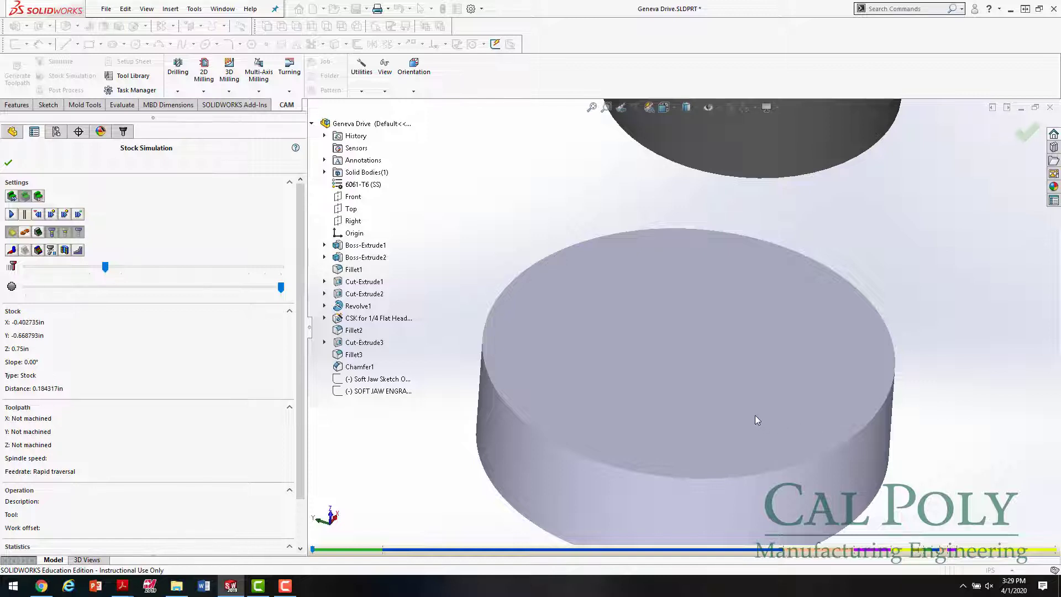
left_click(12, 214)
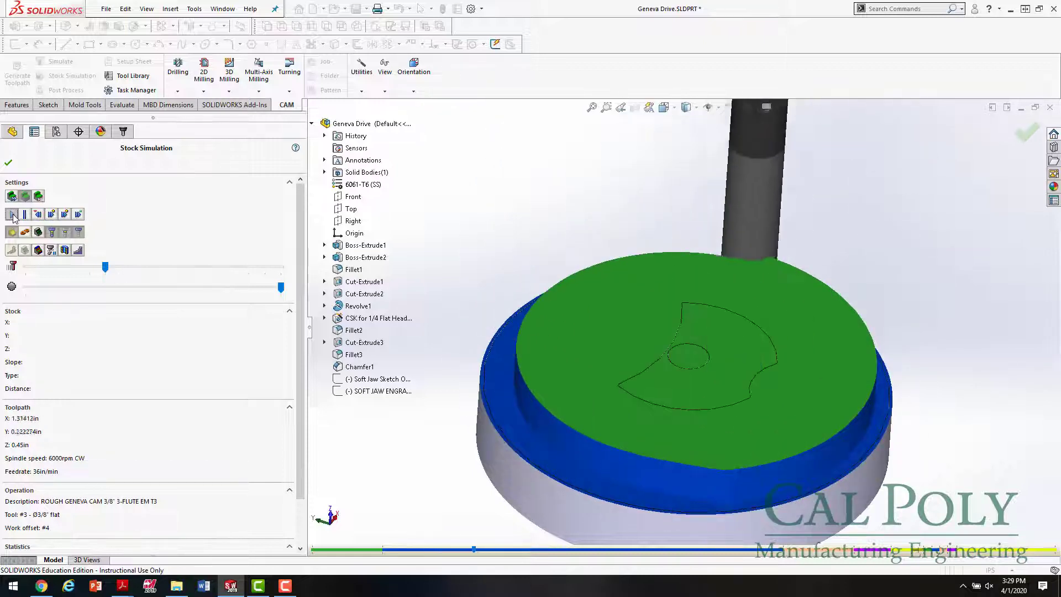
left_click_drag(105, 268, 153, 268)
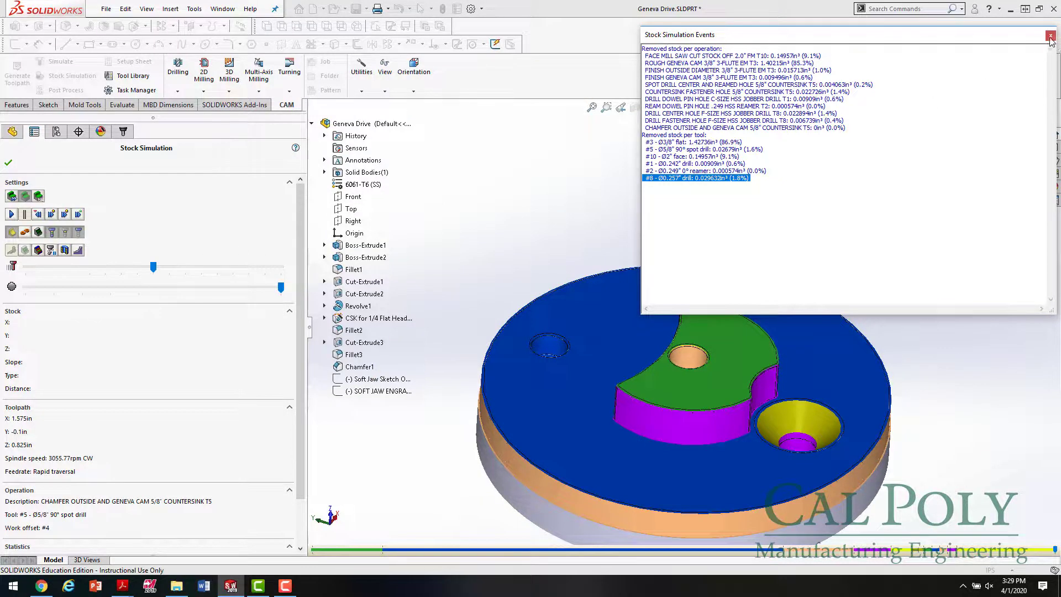
left_click(1050, 36)
left_click_drag(153, 268, 137, 266)
left_click(12, 214)
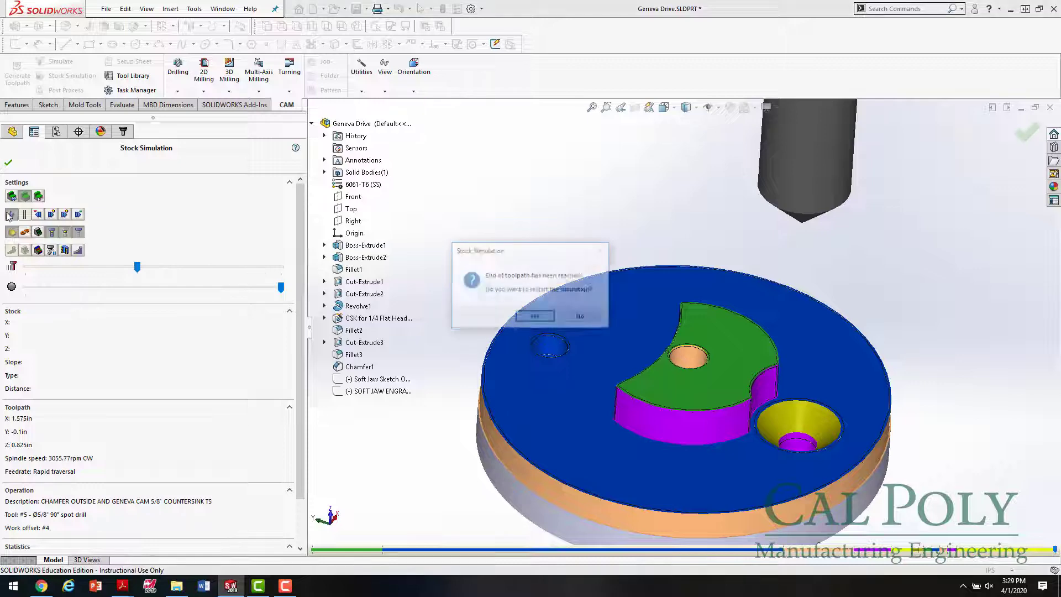
left_click(546, 316)
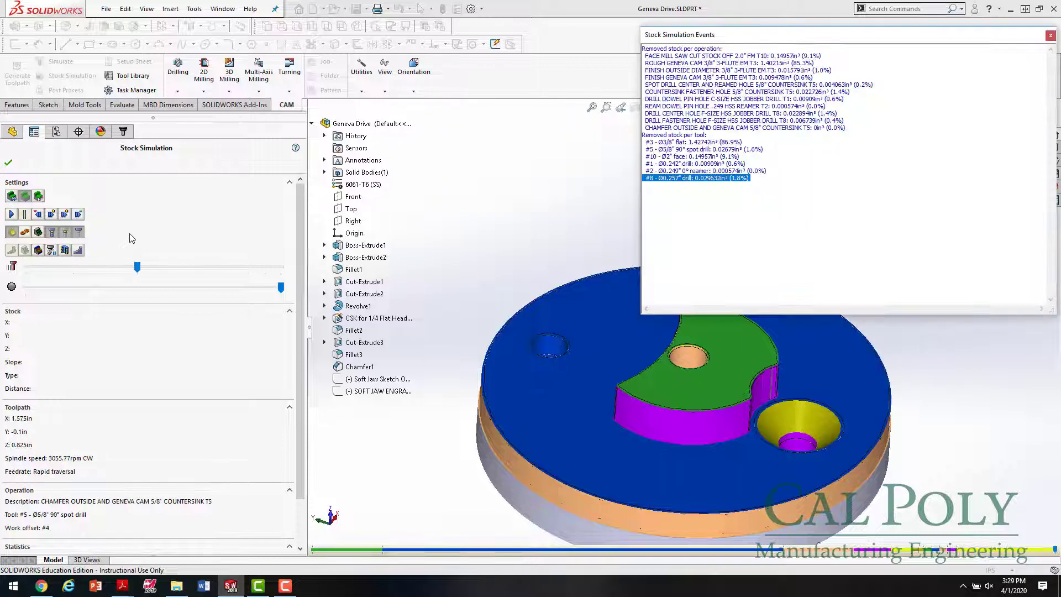
Orbit and zoom around the simulated stock to review the removed material.
middle_click_drag(481, 276, 608, 342)
scroll(643, 375, "down", 10)
scroll(619, 369, "up", 5)
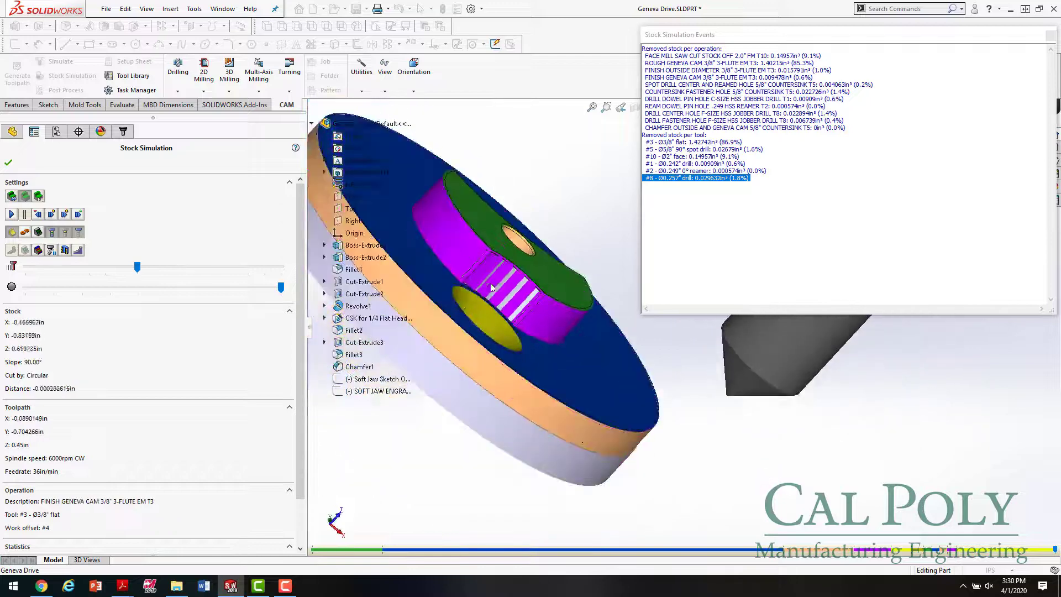
scroll(552, 280, "down", 5)
scroll(553, 280, "up", 5)
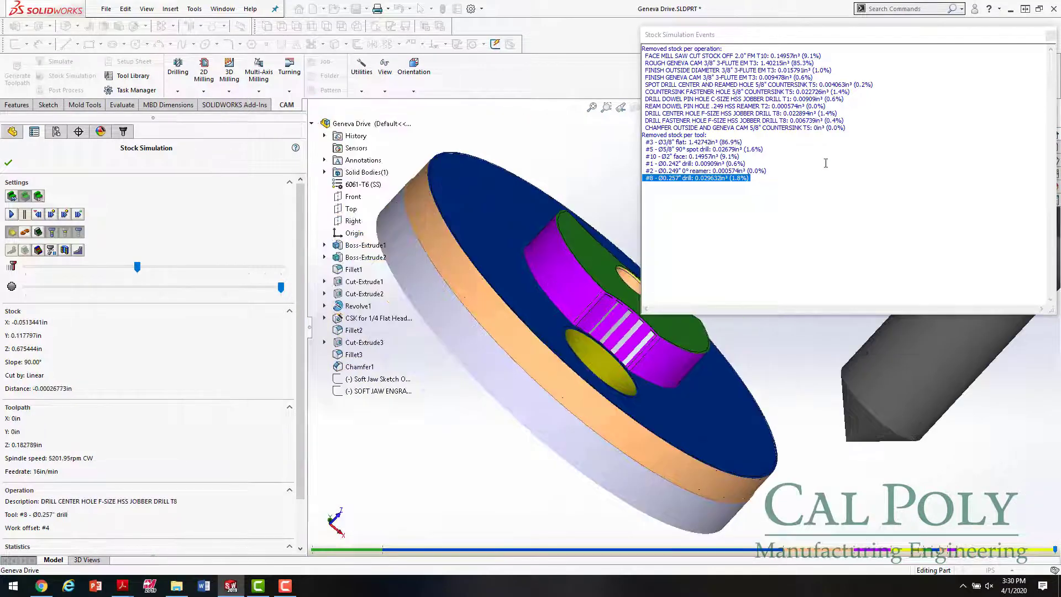
left_click(1050, 35)
middle_click_drag(771, 174, 701, 298)
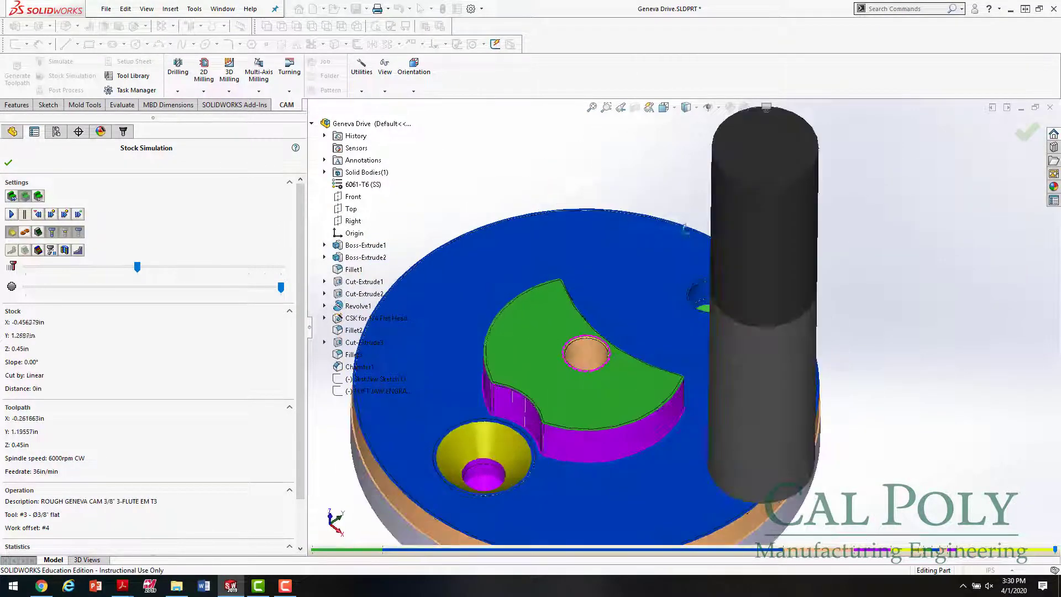
scroll(661, 239, "up", 3)
Open Save Stock As for the simulated stock, cancel it, and close the simulation.
right_click(666, 306)
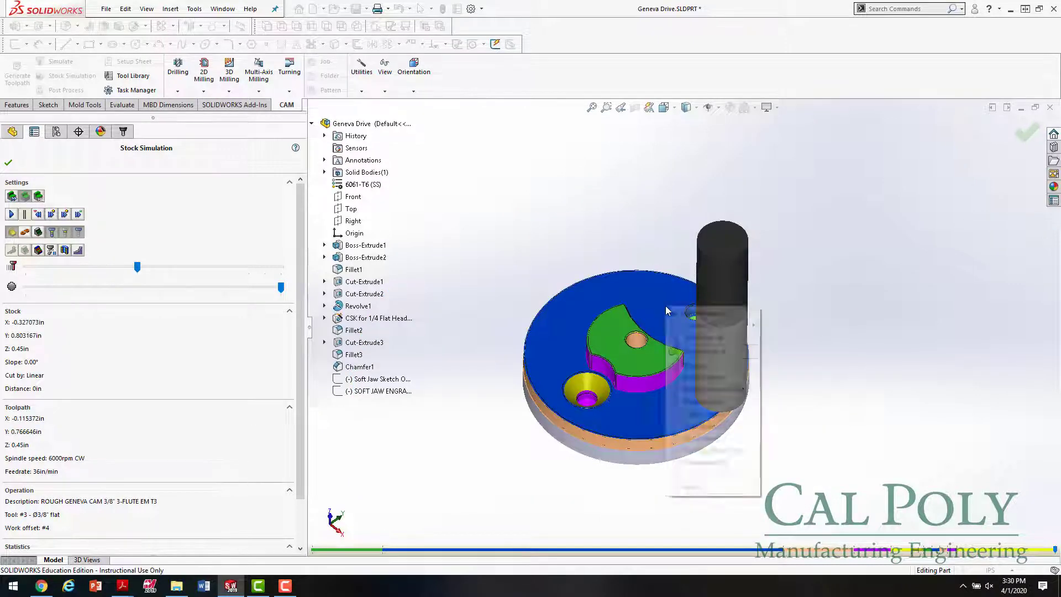
left_click(713, 340)
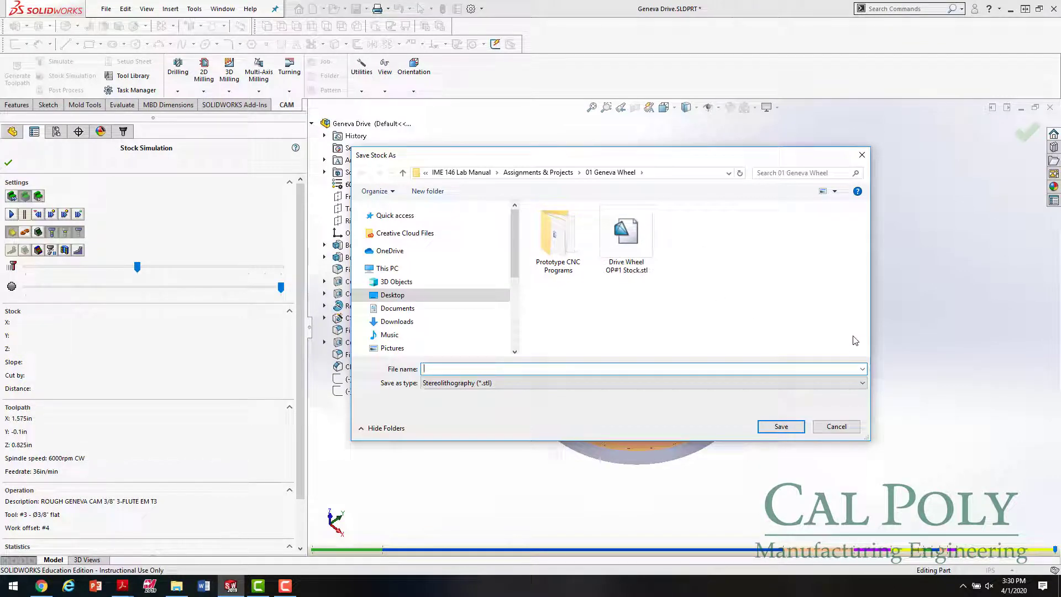
left_click(849, 425)
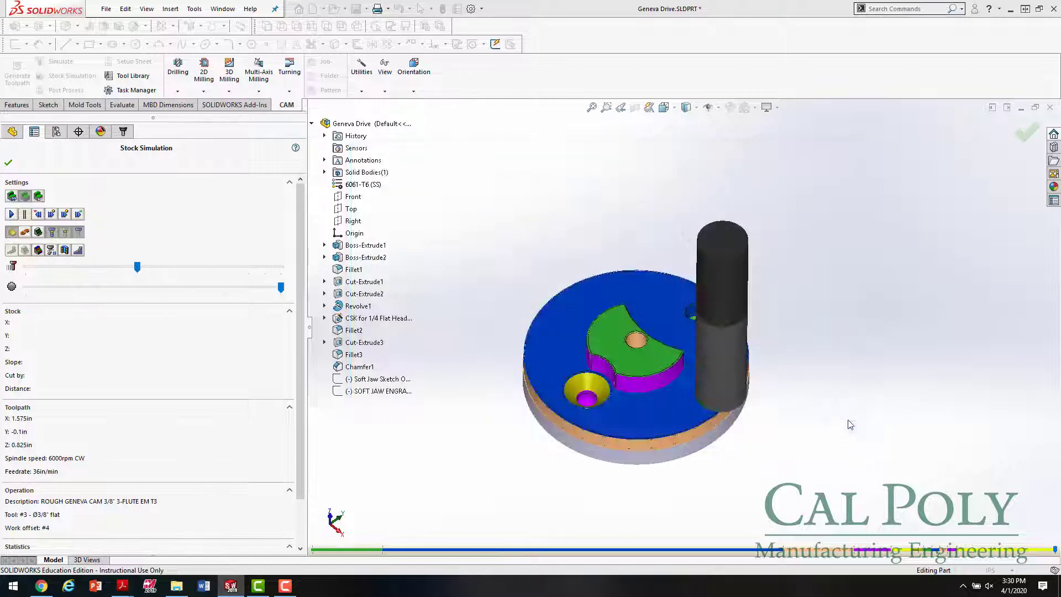
left_click(9, 162)
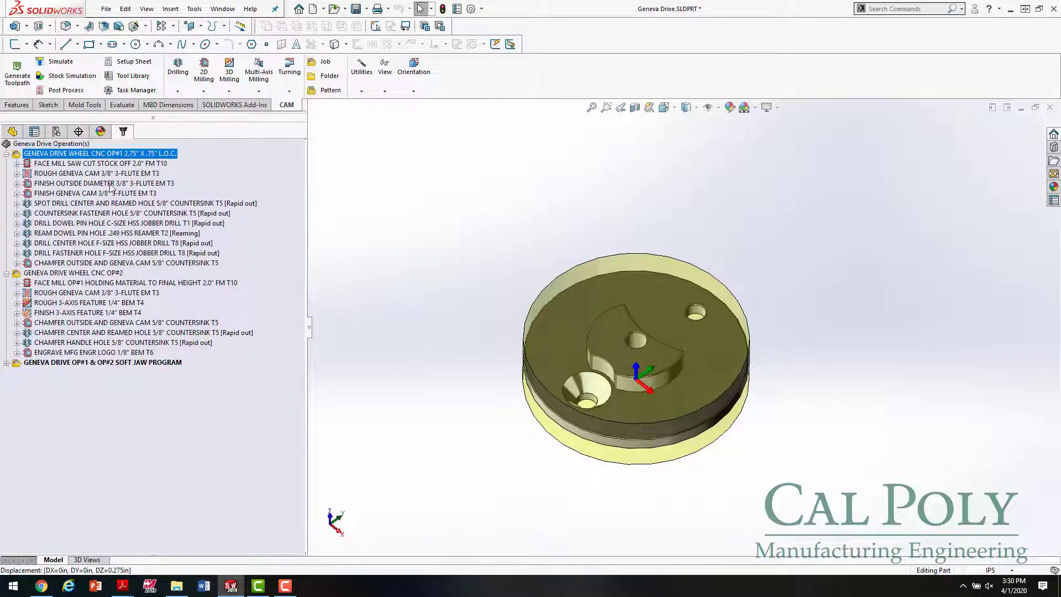
Collapse OP#1, view the OP#2 setup's stock side-on, then switch to the Geneva Wheel drawing in Acrobat.
left_click(6, 153)
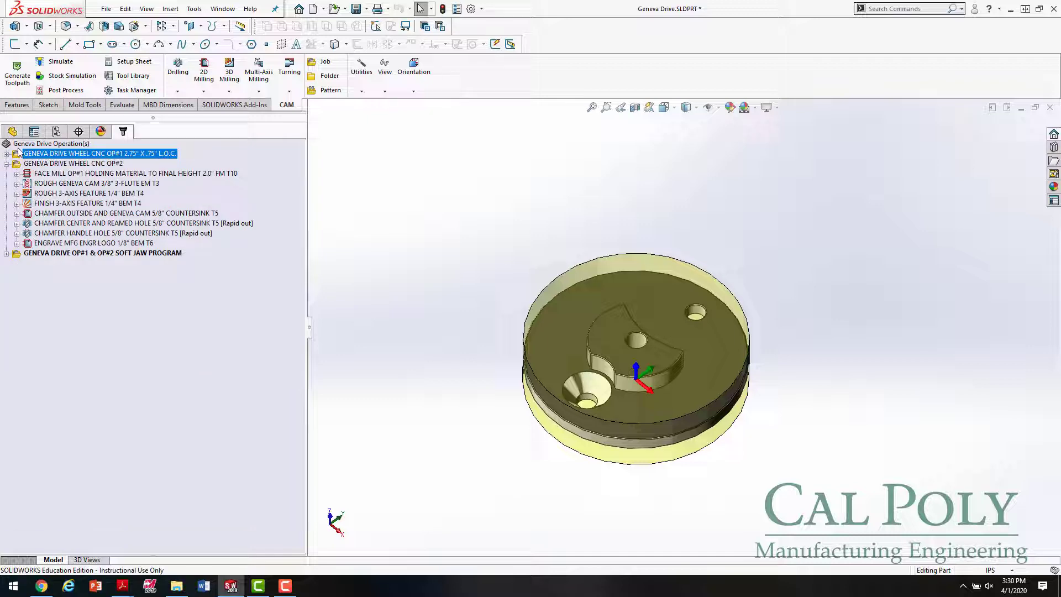
left_click(80, 164)
middle_click_drag(747, 424, 616, 372)
scroll(637, 335, "down", 3)
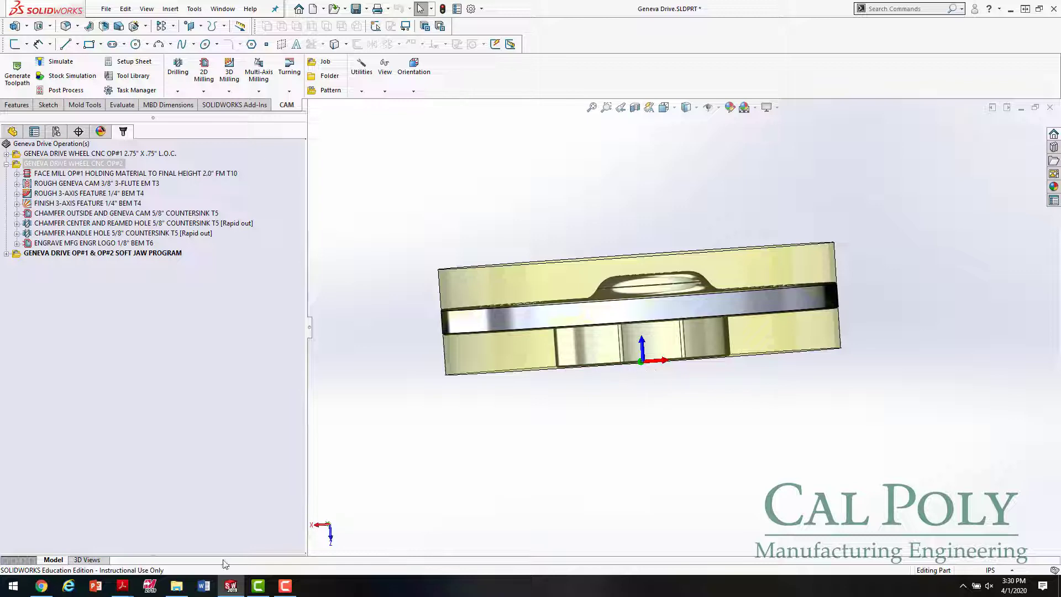
mouse_move(123, 586)
left_click(190, 542)
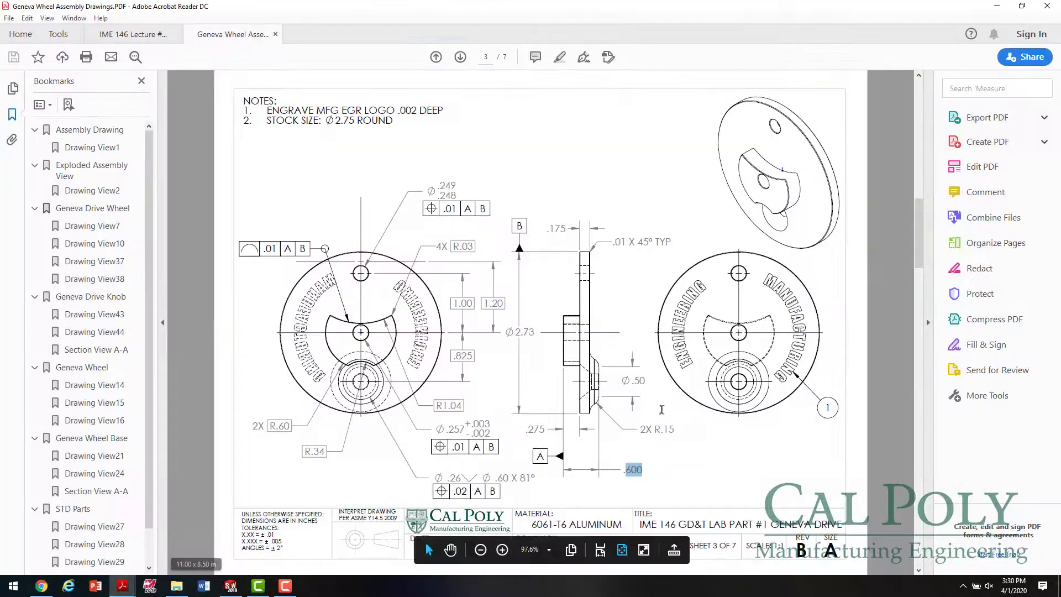
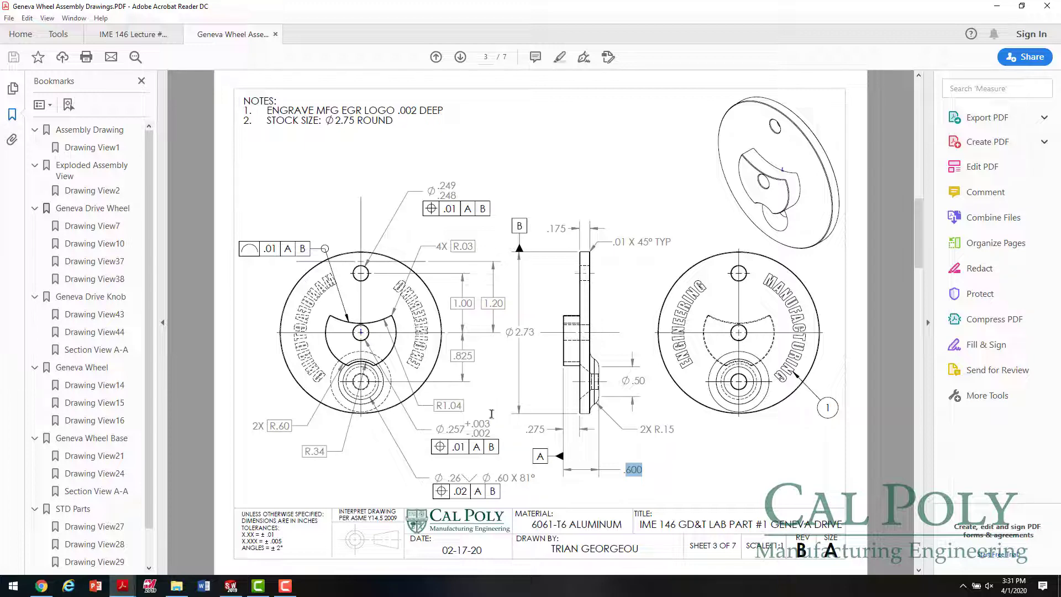
Switch from the Acrobat drawing to the Geneva Drive part in SOLIDWORKS.
left_click(230, 585)
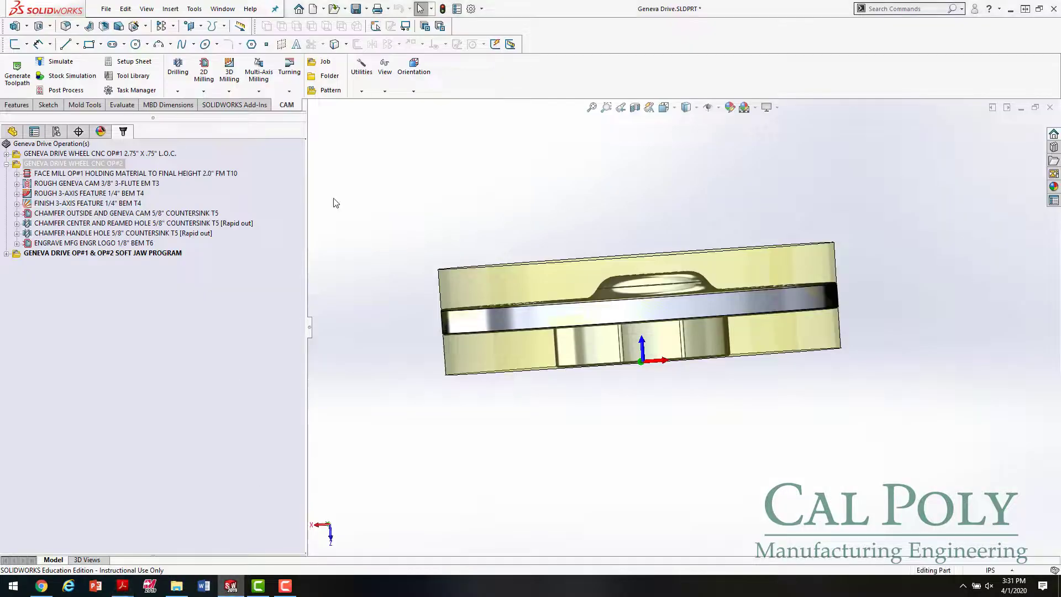
Preview the FACE MILL OP#1 toolpath from a side view, then open that operation for editing.
middle_click_drag(333, 203, 454, 298)
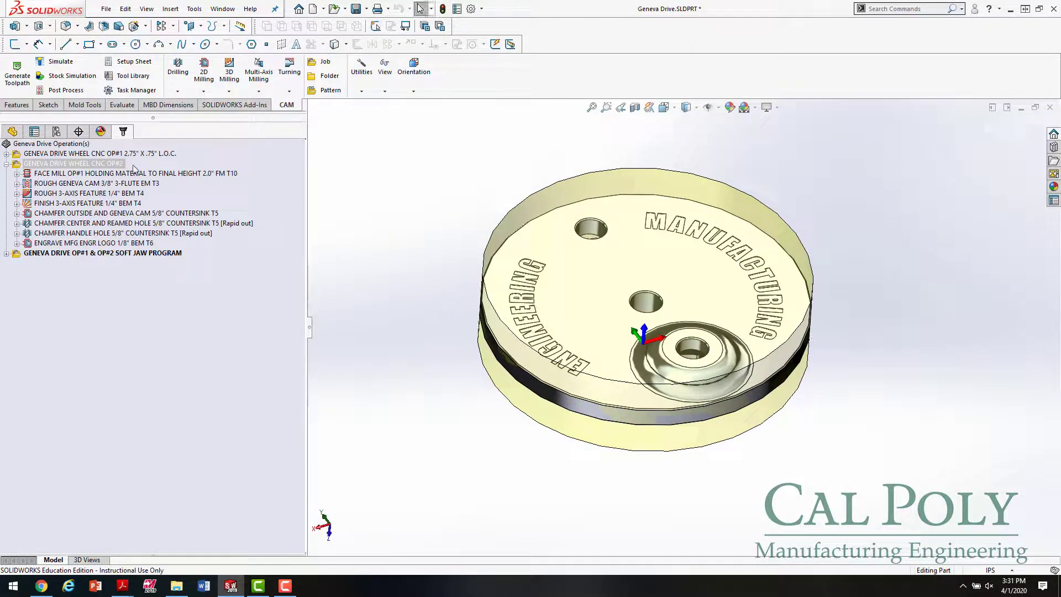
left_click(86, 175)
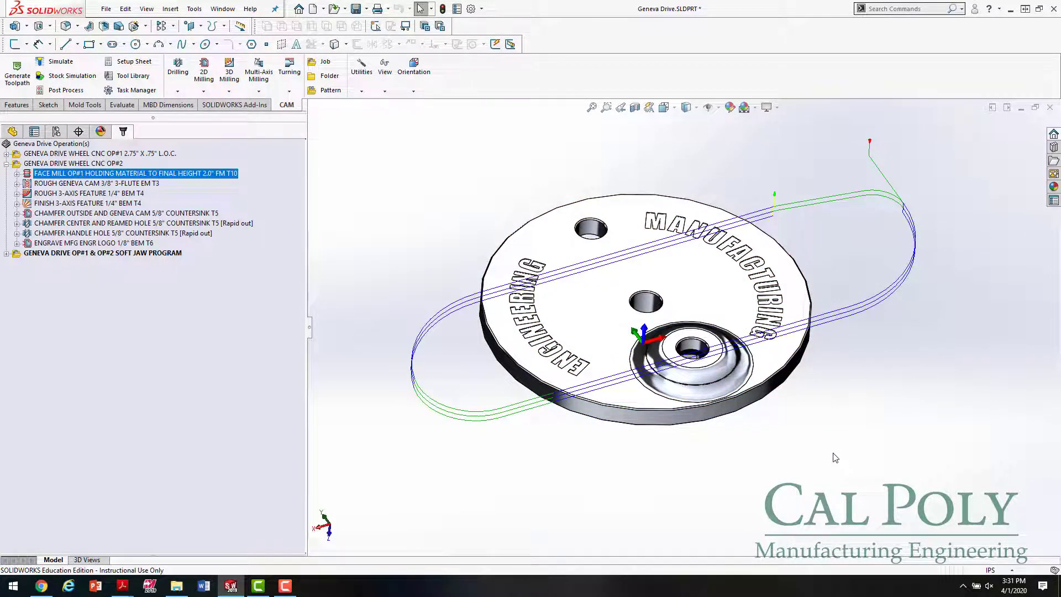
middle_click_drag(829, 463, 796, 340)
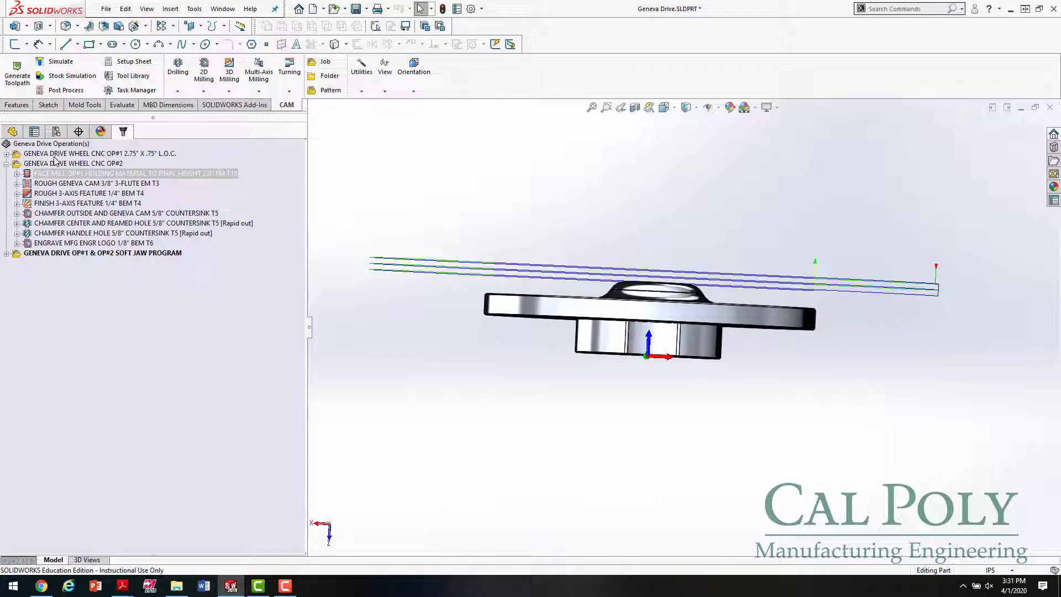
right_click(64, 176)
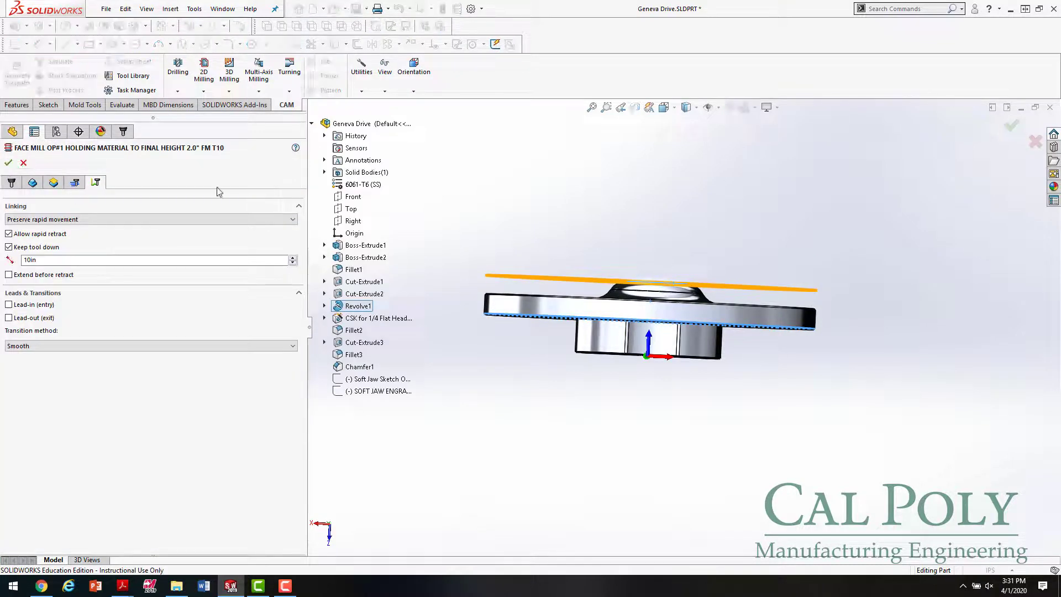
Review the face-mill operation's pass, tool and feed, and stock contour settings.
left_click(75, 182)
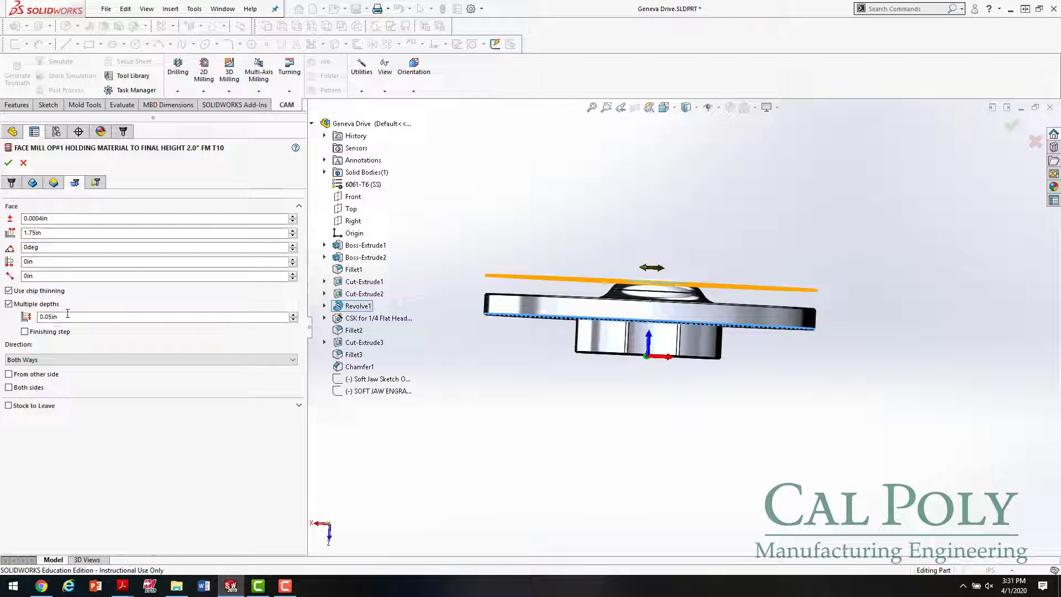
mouse_move(67, 313)
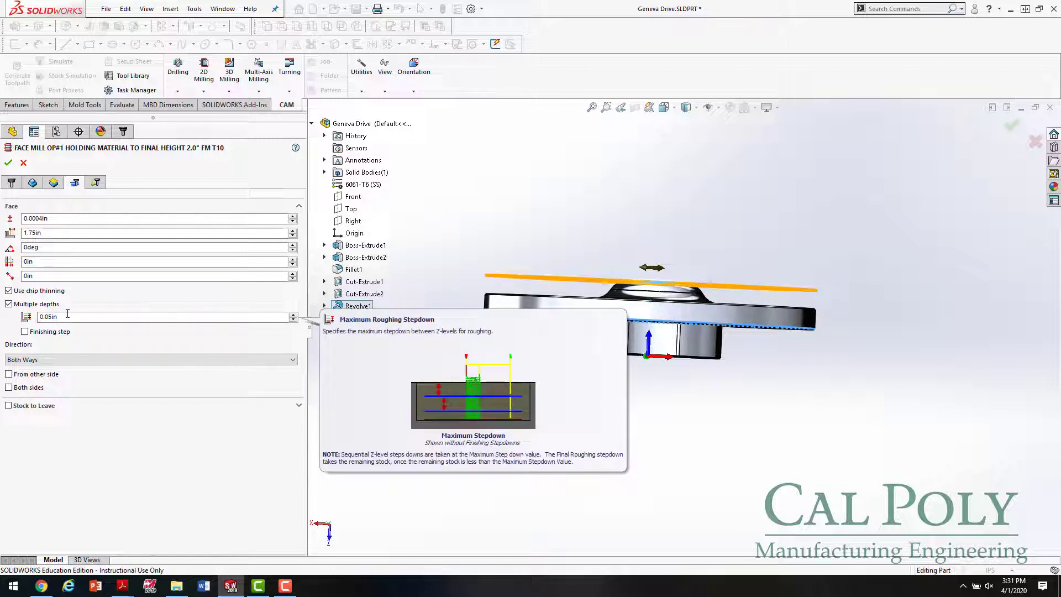
left_click(11, 182)
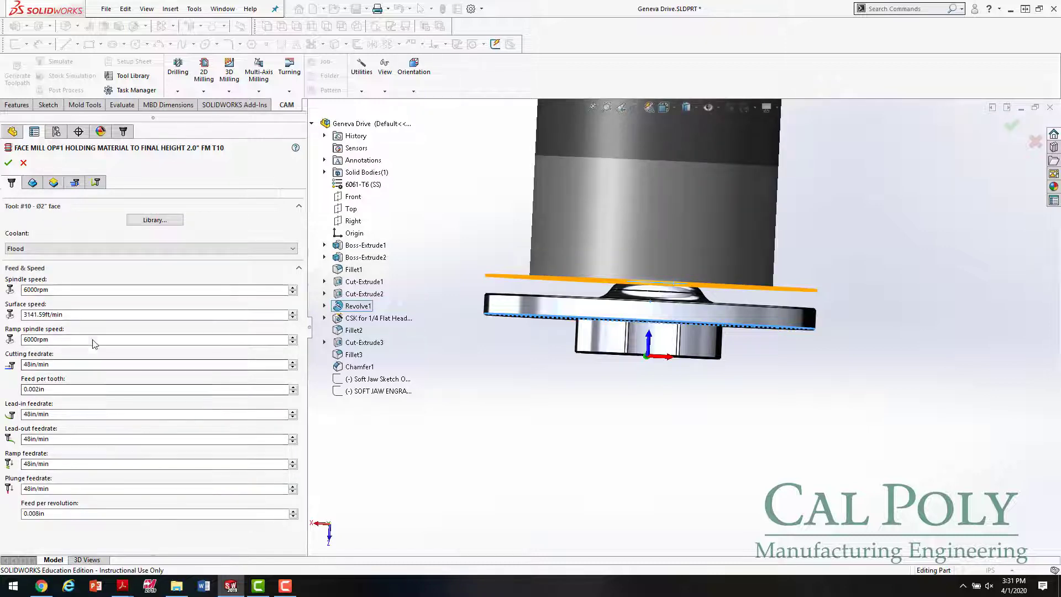
left_click(33, 183)
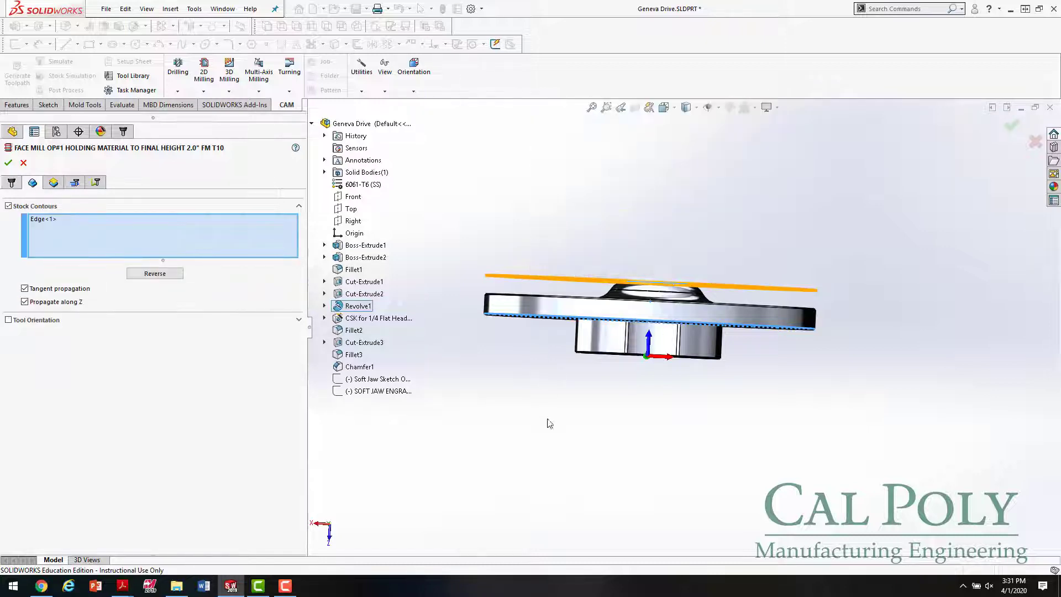
middle_click_drag(550, 424, 551, 475)
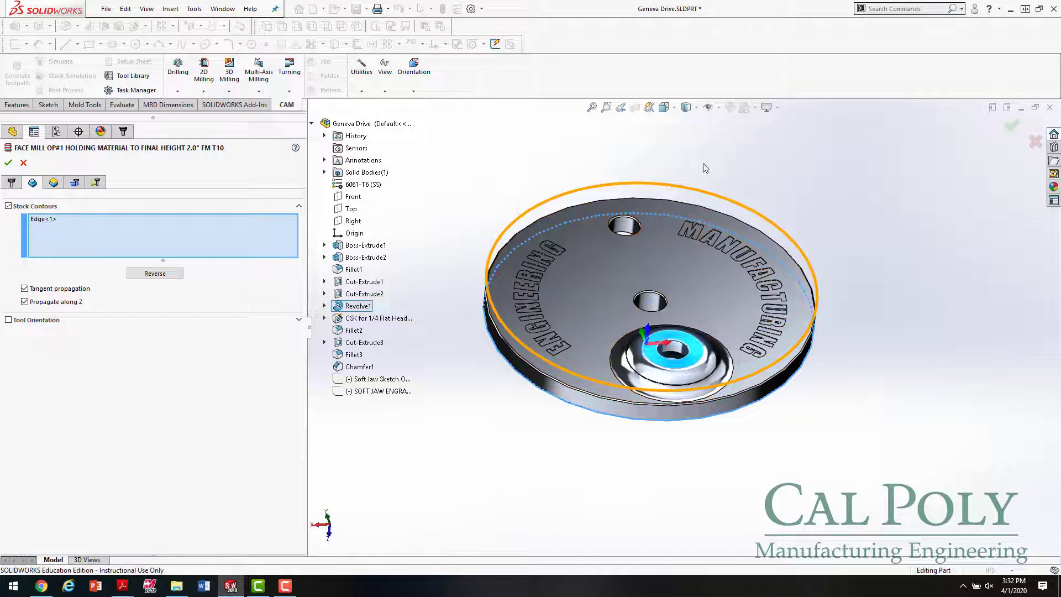
Inspect the face-mill height planes, then accept and close its parameters.
left_click(54, 182)
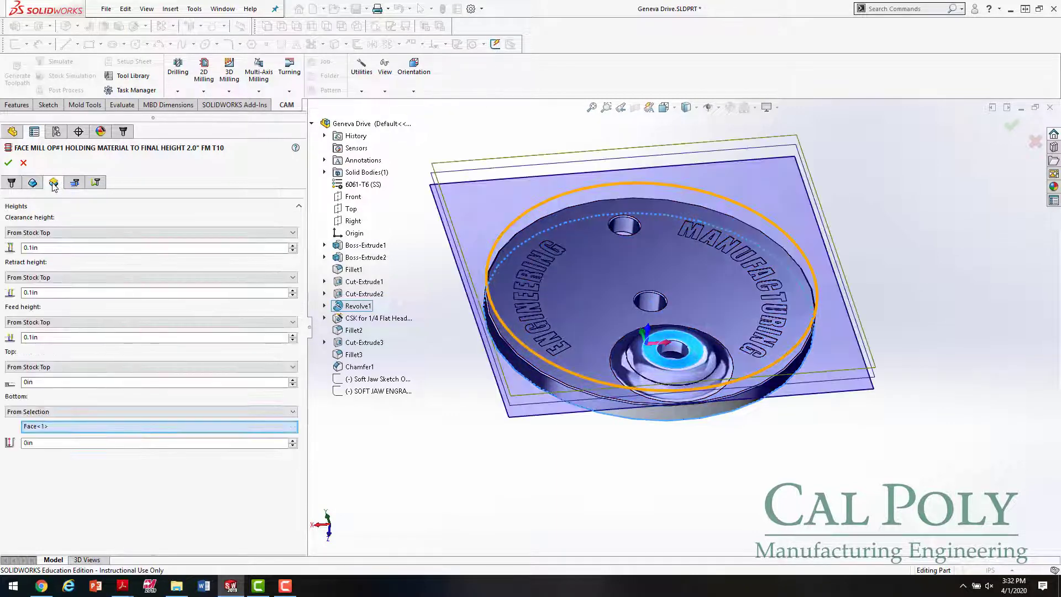
middle_click_drag(490, 469, 475, 356)
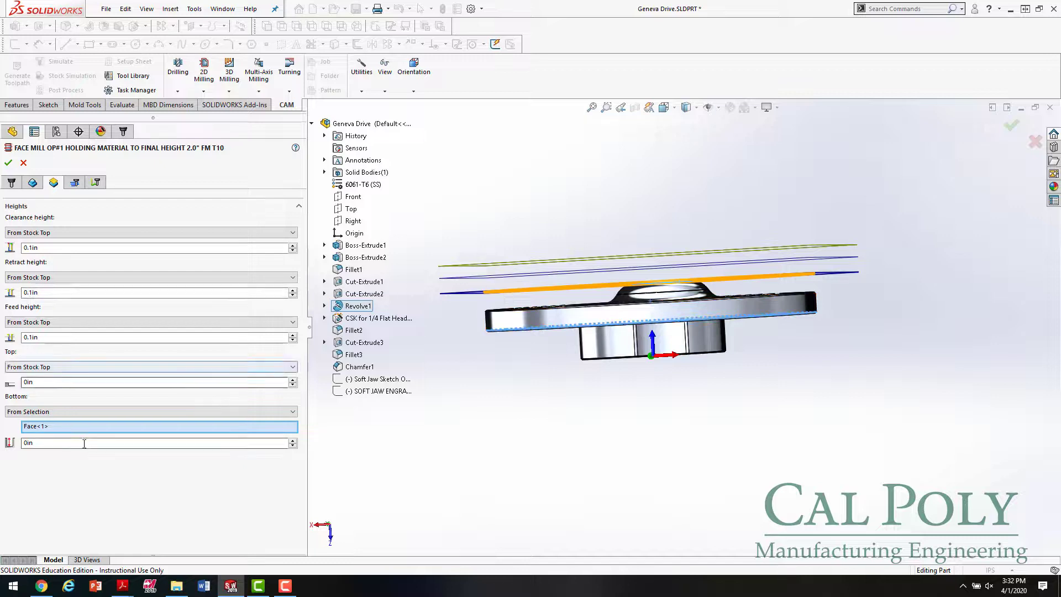
middle_click_drag(635, 362, 637, 387)
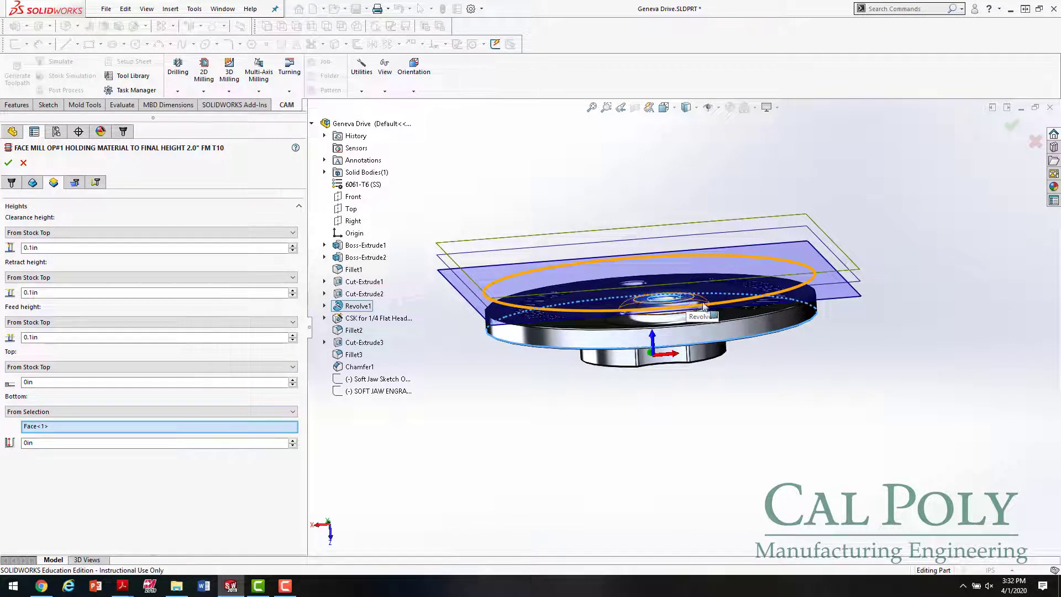
left_click(76, 183)
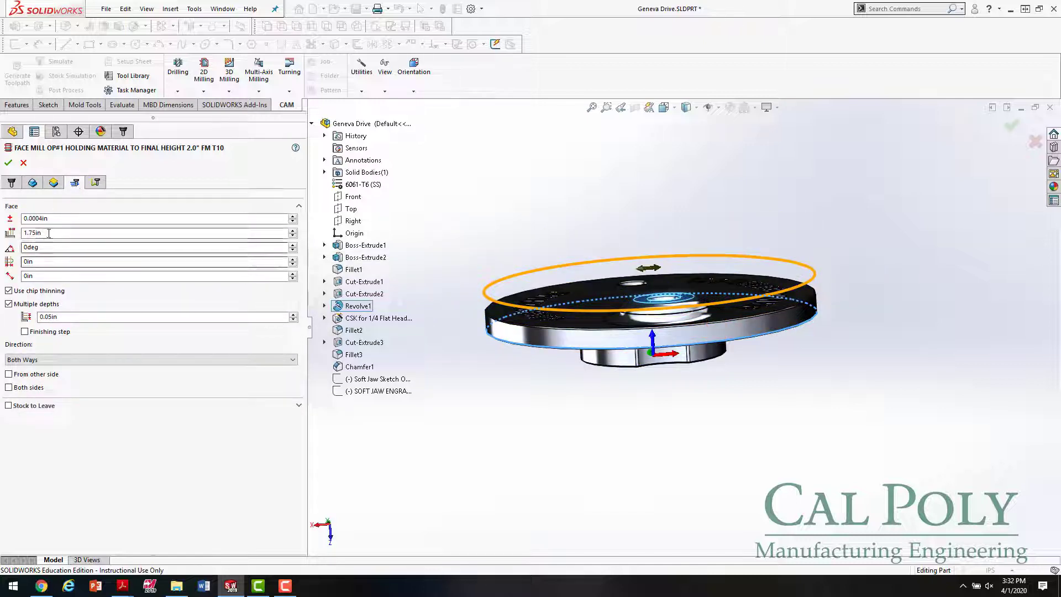
key("Return")
middle_click_drag(773, 387, 798, 452)
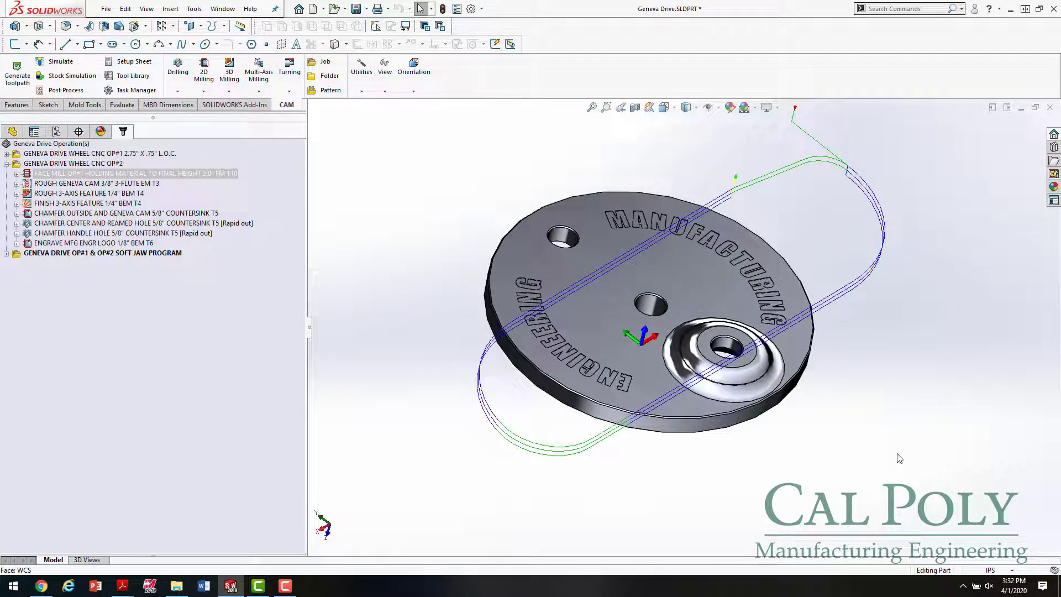
Show the ROUGH GENEVA CAM toolpath, review its parameters, and close them.
left_click(115, 185)
middle_click_drag(710, 438, 709, 430)
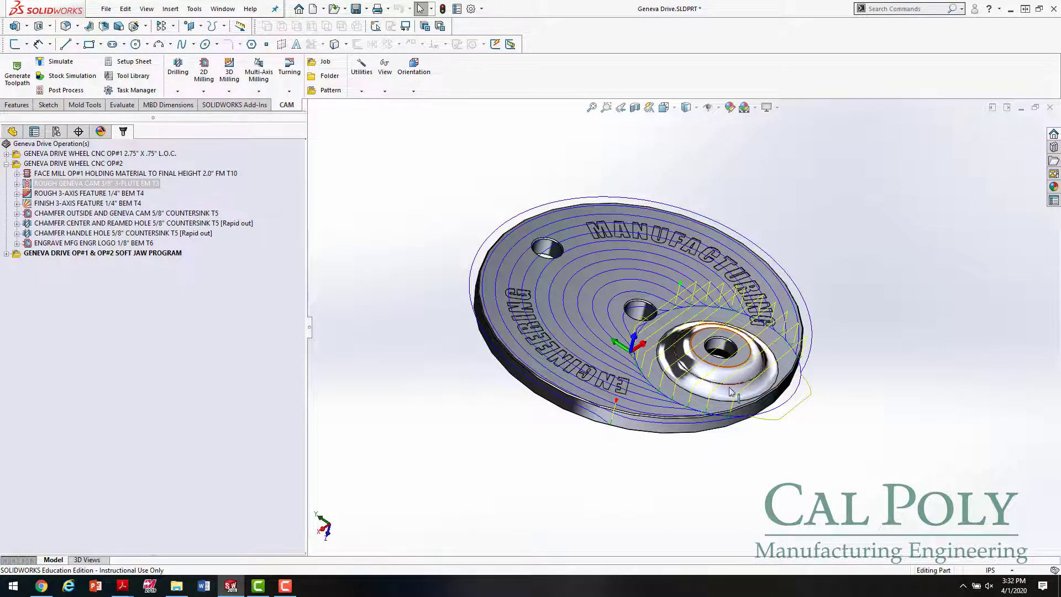
scroll(652, 381, "down", 5)
right_click(45, 187)
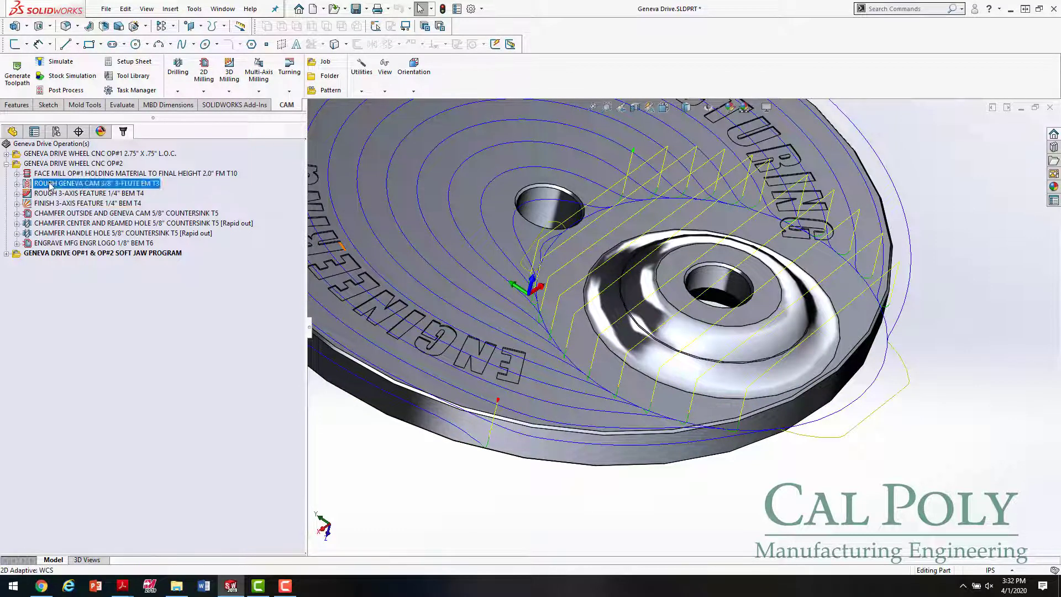
left_click(65, 192)
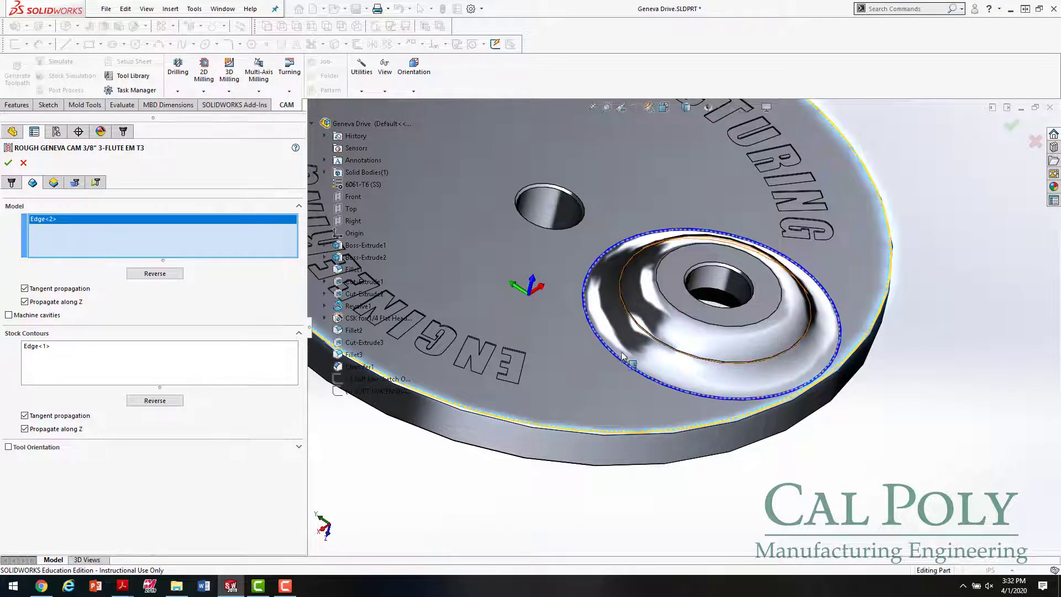
left_click(9, 162)
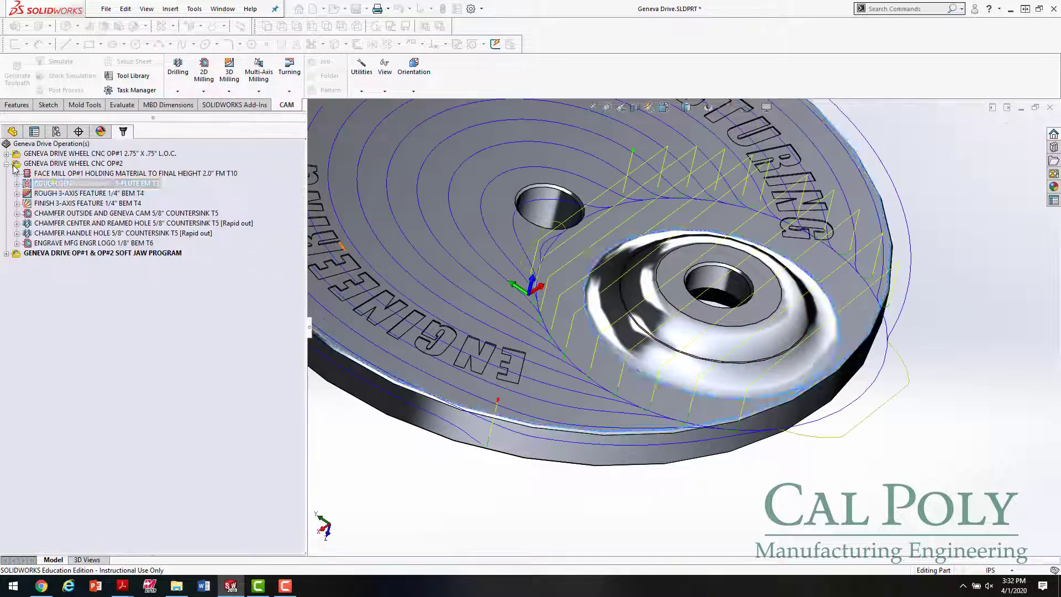
Show the ROUGH 3-AXIS FEATURE and FINISH 3-AXIS FEATURE toolpaths on the part.
left_click(94, 194)
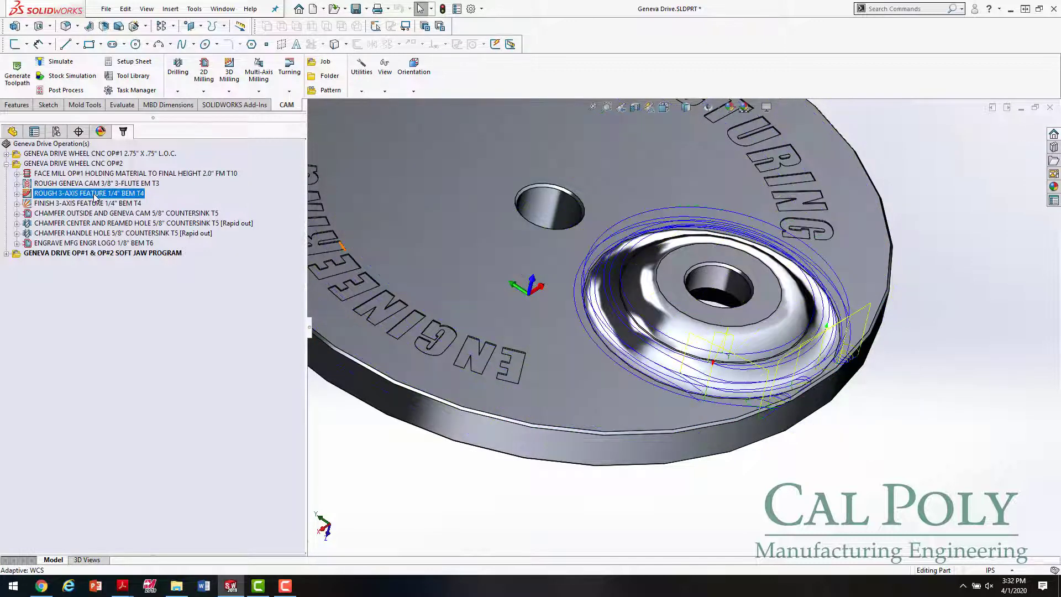
middle_click_drag(685, 409, 669, 369)
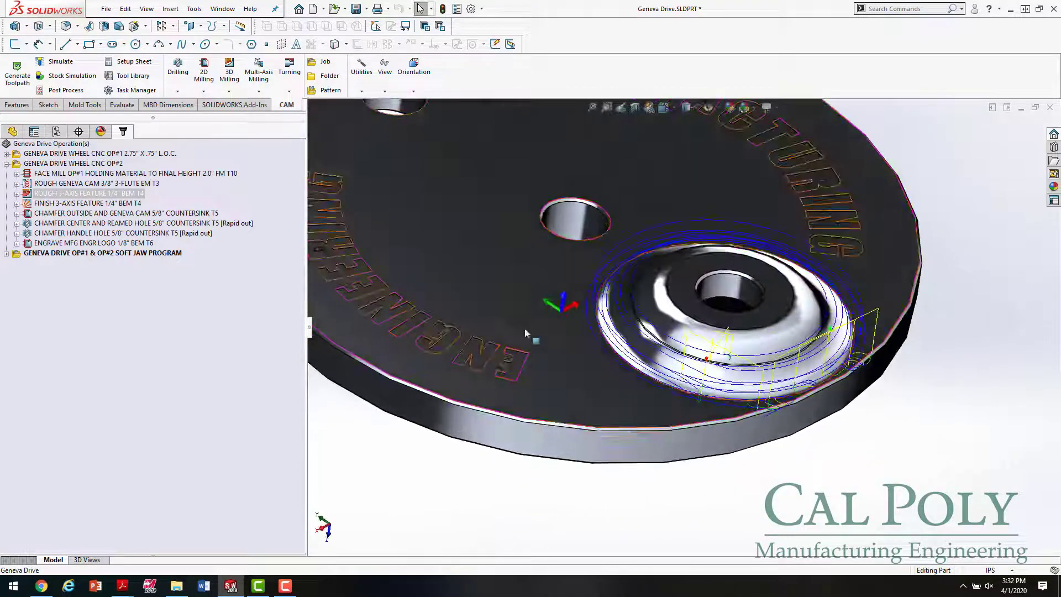
left_click(110, 204)
middle_click_drag(958, 501, 524, 320)
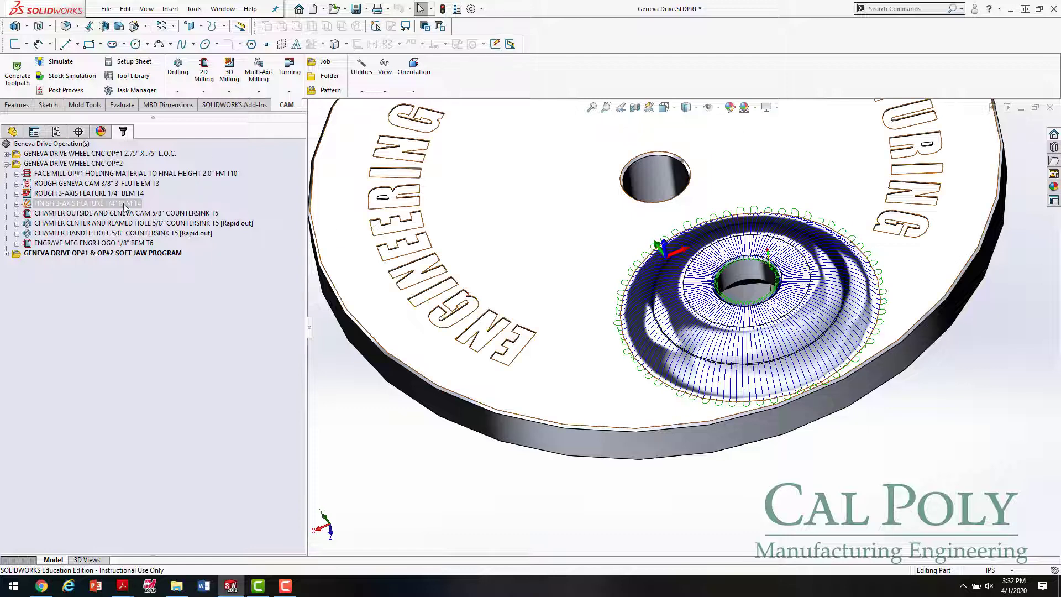
right_click(126, 207)
Check the finish operation's boundary faces, including Face<3>, and its 0.1in clearance and retract heights.
left_click(157, 211)
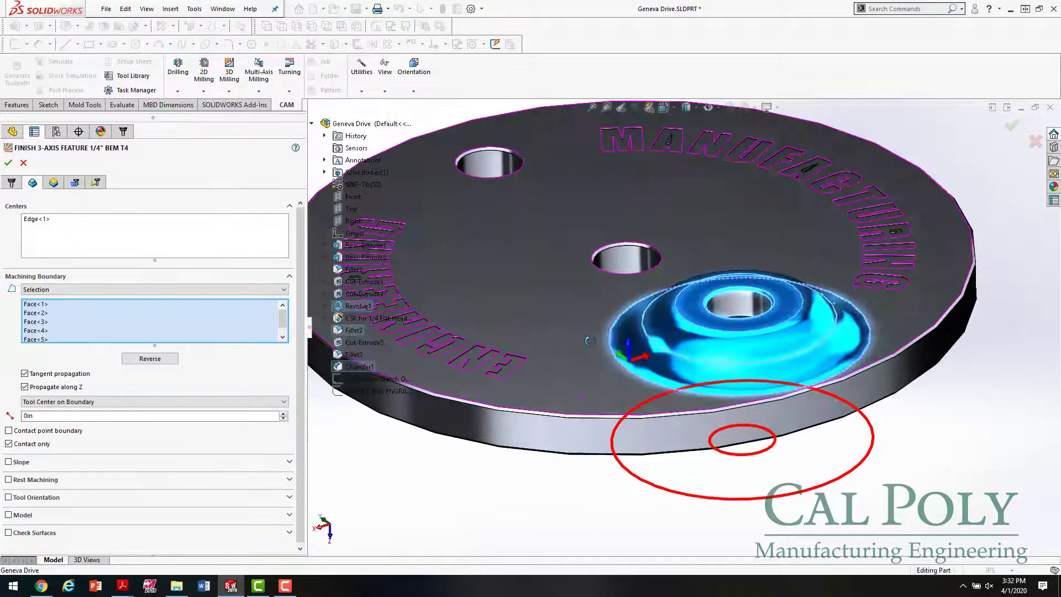
middle_click_drag(590, 341, 711, 308)
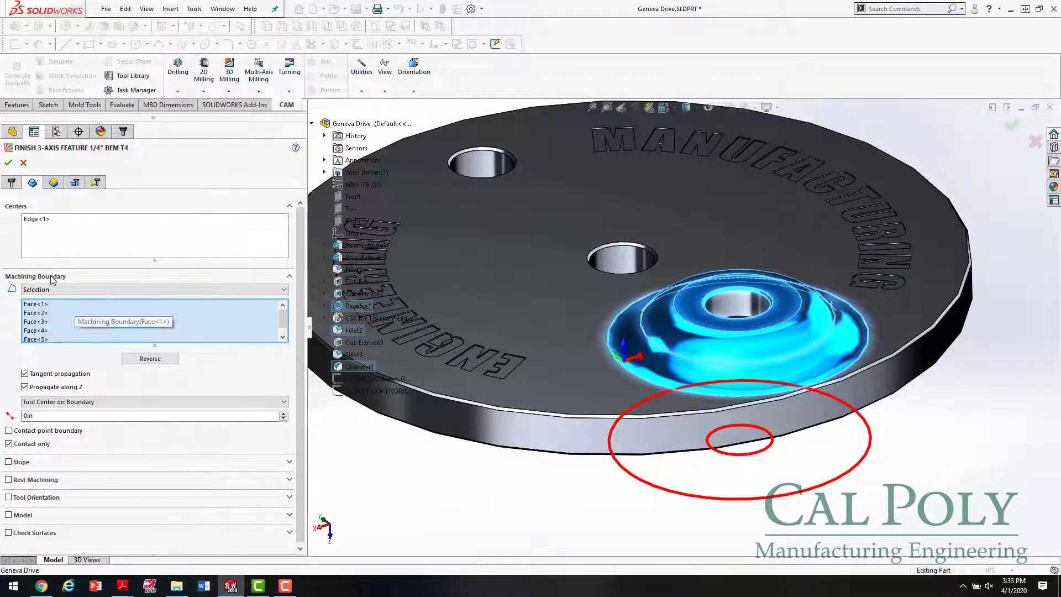
left_click(75, 320)
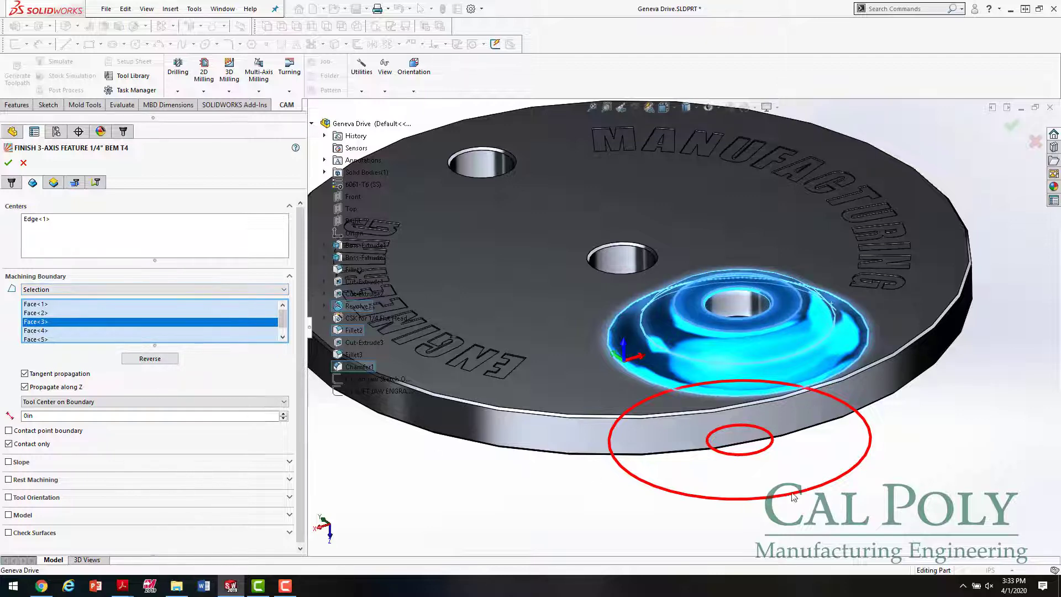
scroll(793, 496, "down", 3)
middle_click_drag(794, 495, 807, 315)
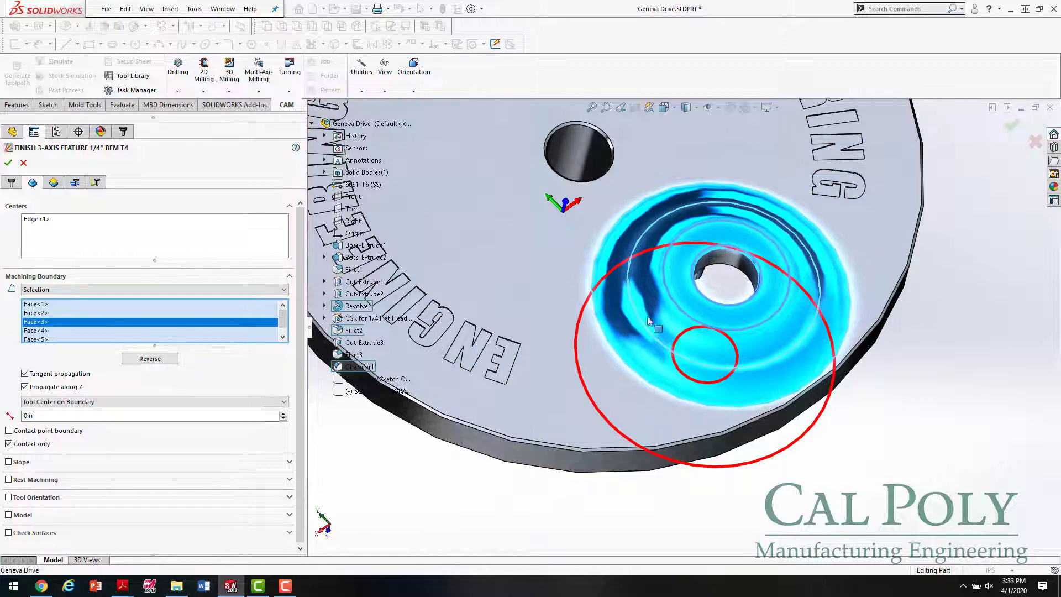
middle_click_drag(732, 297, 688, 300)
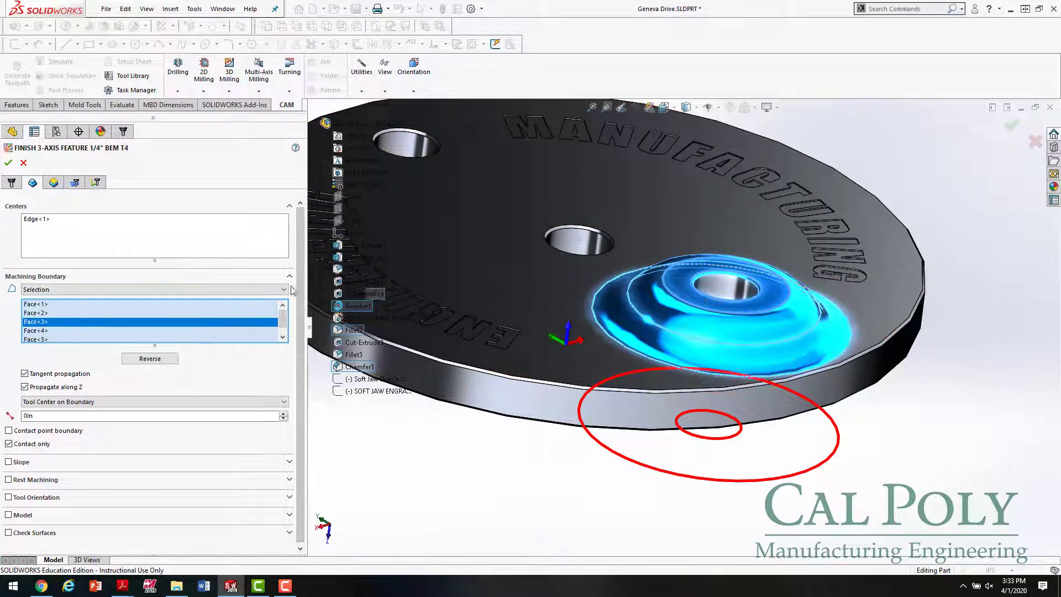
left_click(53, 183)
mouse_move(597, 315)
middle_mouse_down()
mouse_move(589, 266)
mouse_move(588, 309)
middle_mouse_up()
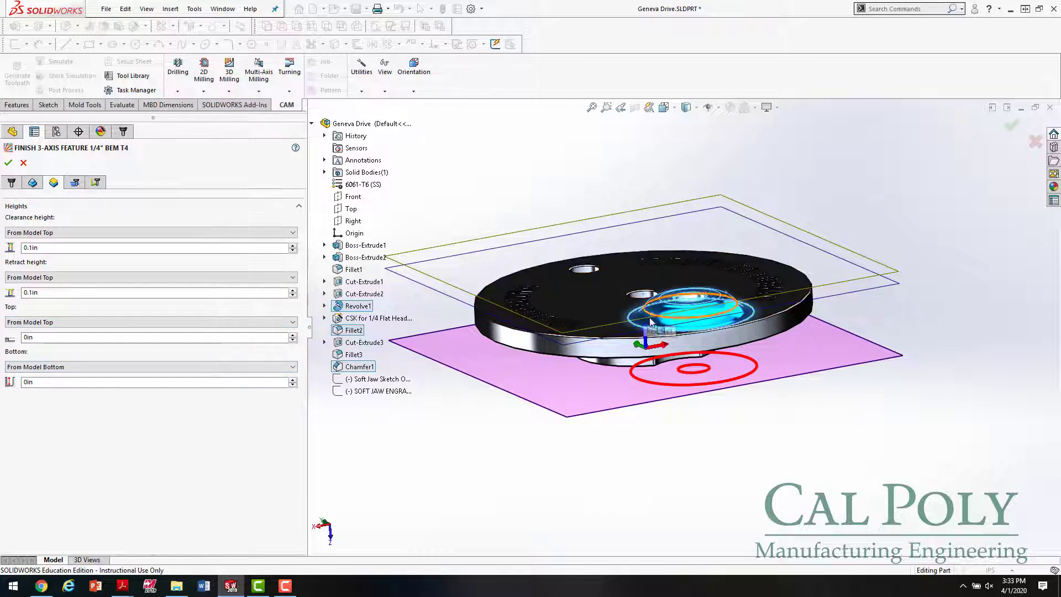
Change the FINISH 3-AXIS FEATURE stepover angle from 3deg to 4deg and regenerate the toolpath.
left_click(76, 182)
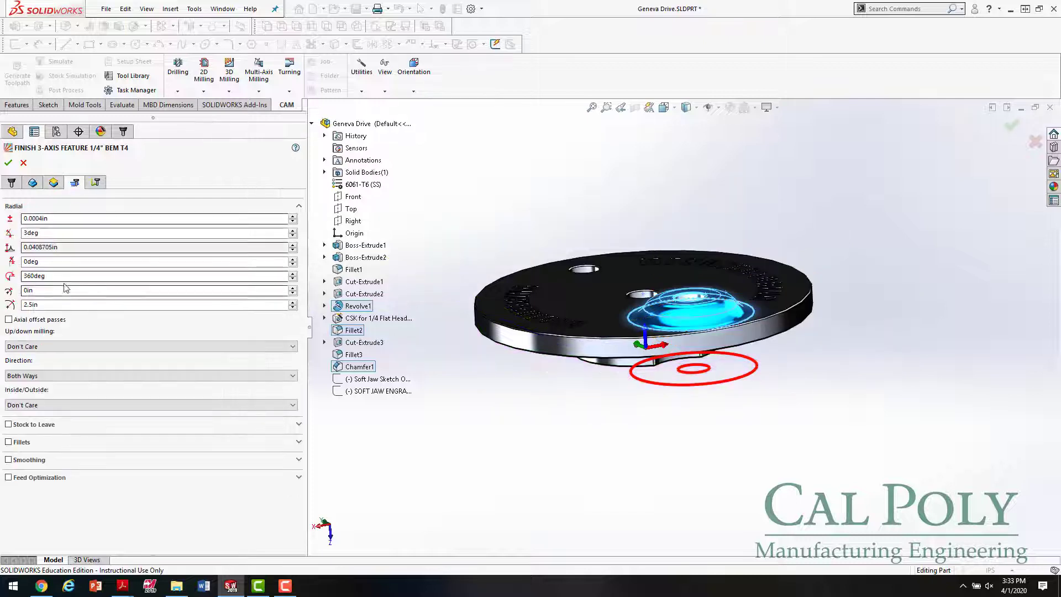
left_click(36, 247)
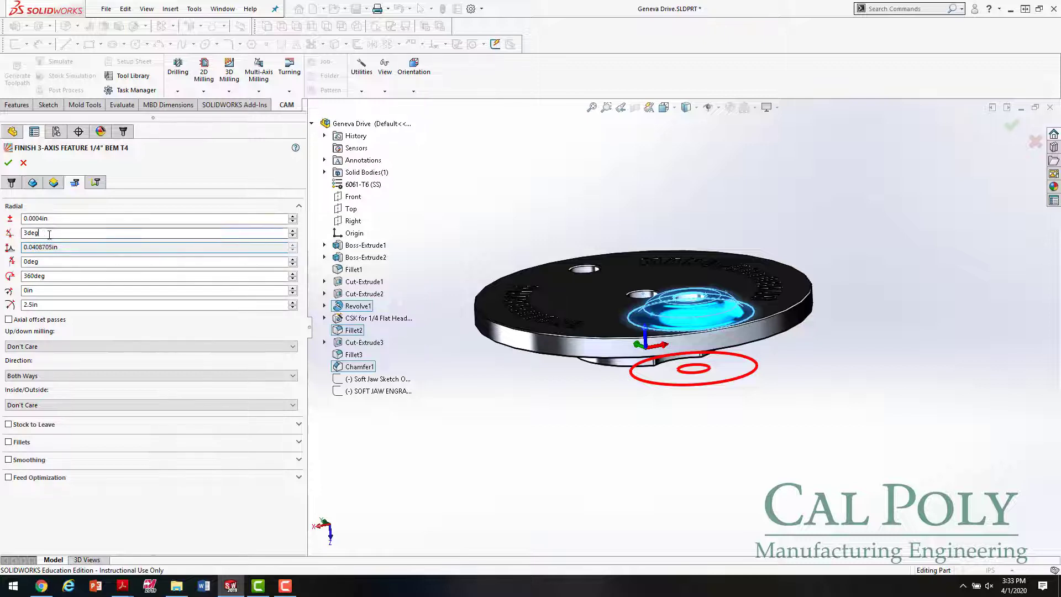
left_click(39, 234)
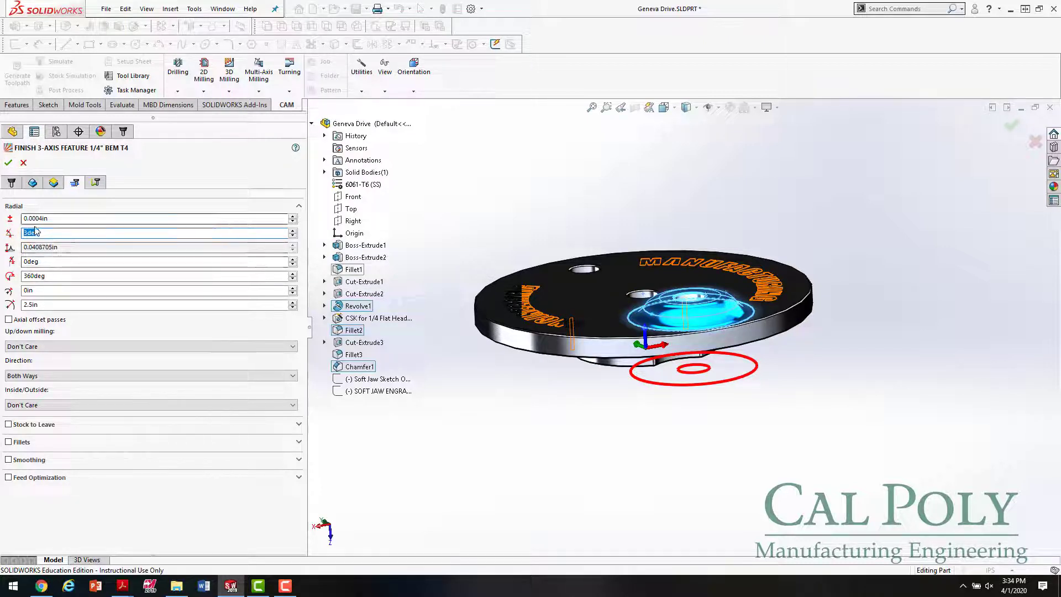
key("Return")
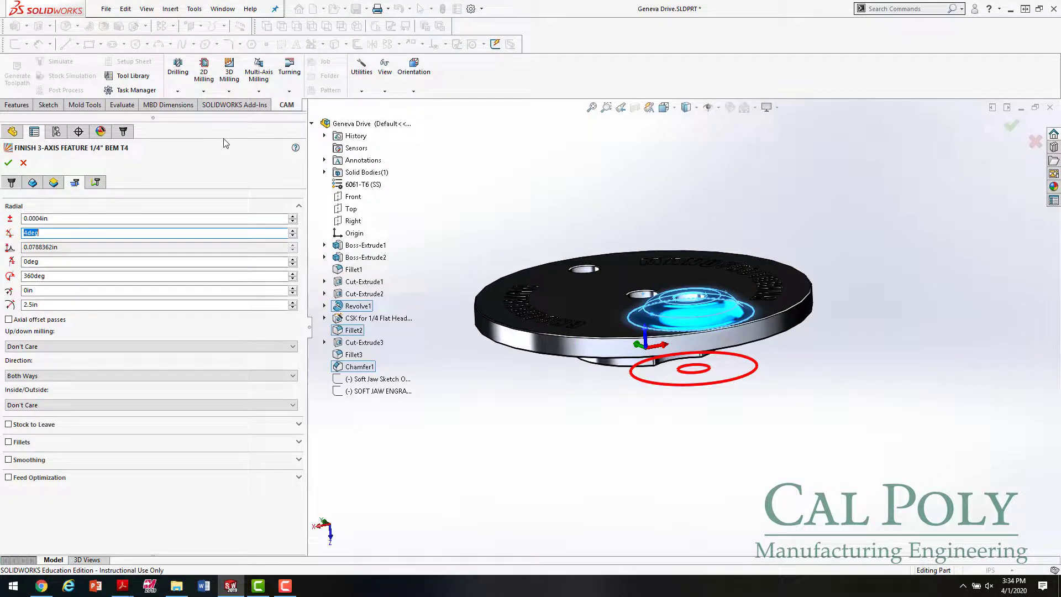
mouse_move(88, 248)
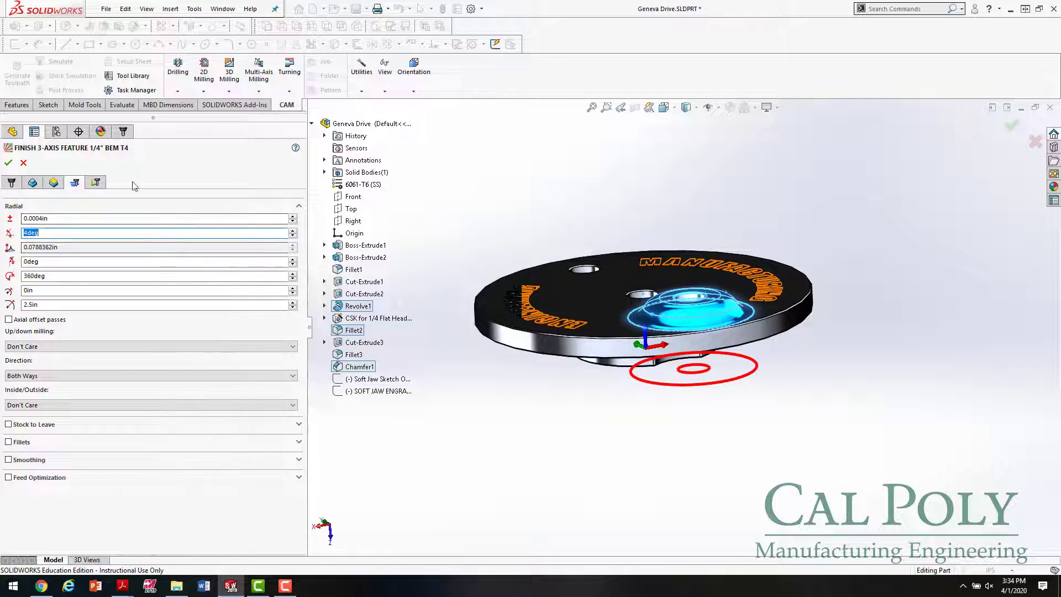
left_click(97, 184)
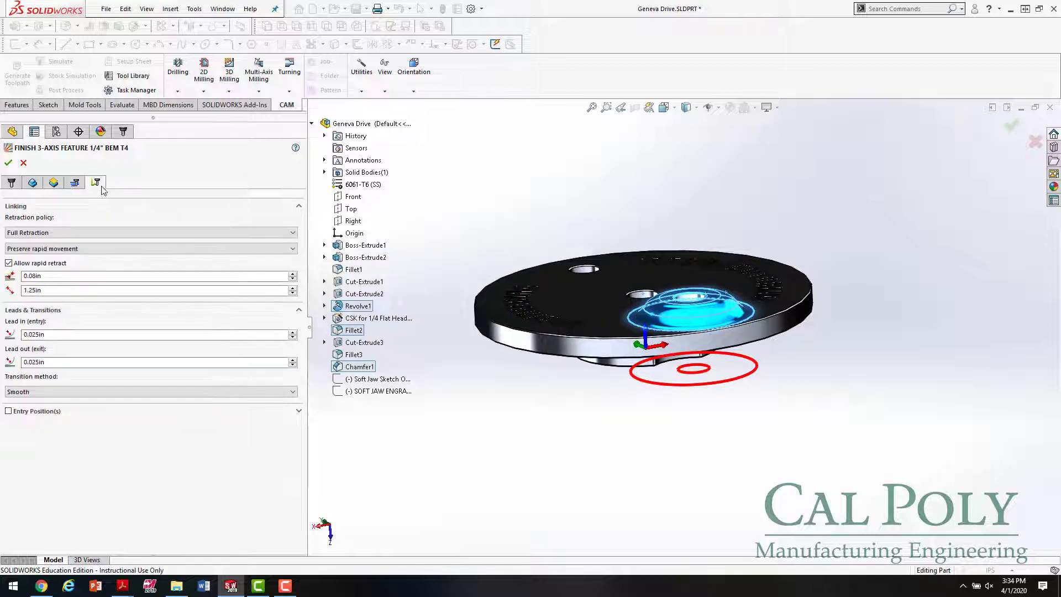
left_click(8, 163)
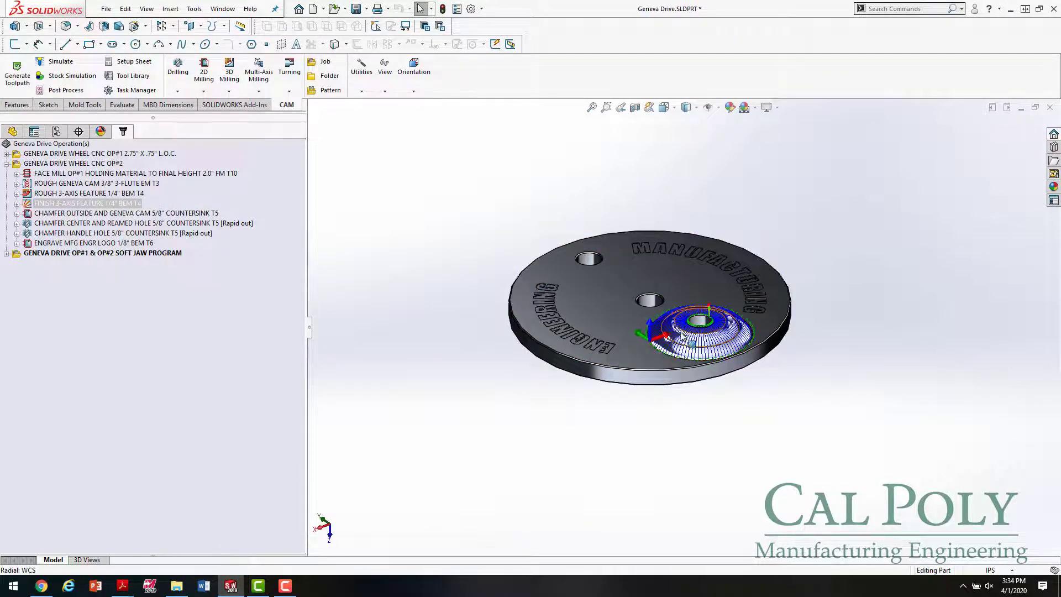
Select FACE MILL through FINISH 3-AXIS FEATURE to show their toolpaths together.
scroll(700, 338, "down", 4)
scroll(700, 338, "down", 3)
middle_click_drag(700, 338, 685, 361)
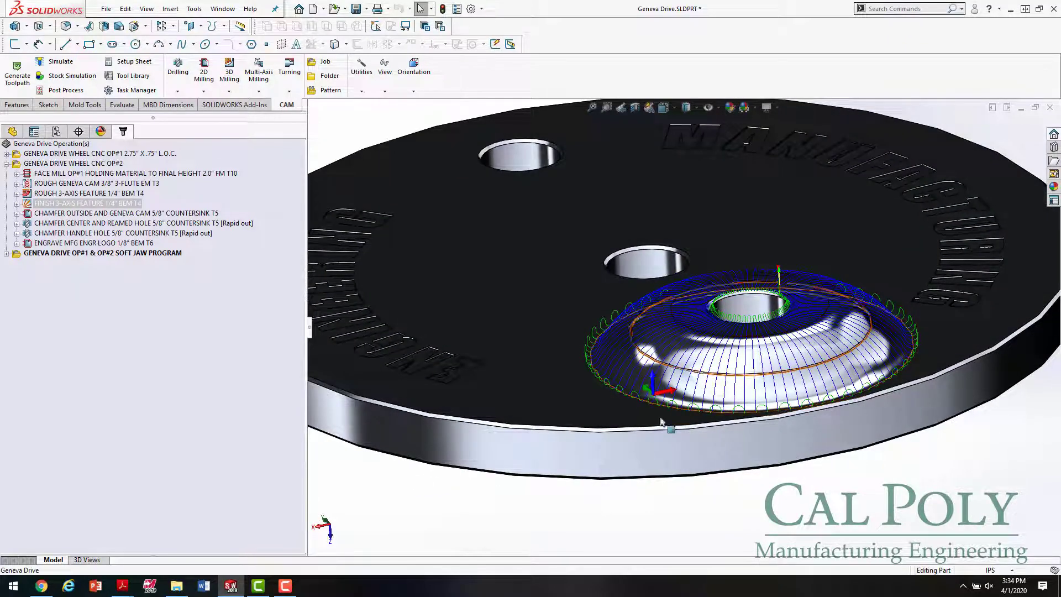
scroll(601, 188, "up", 3)
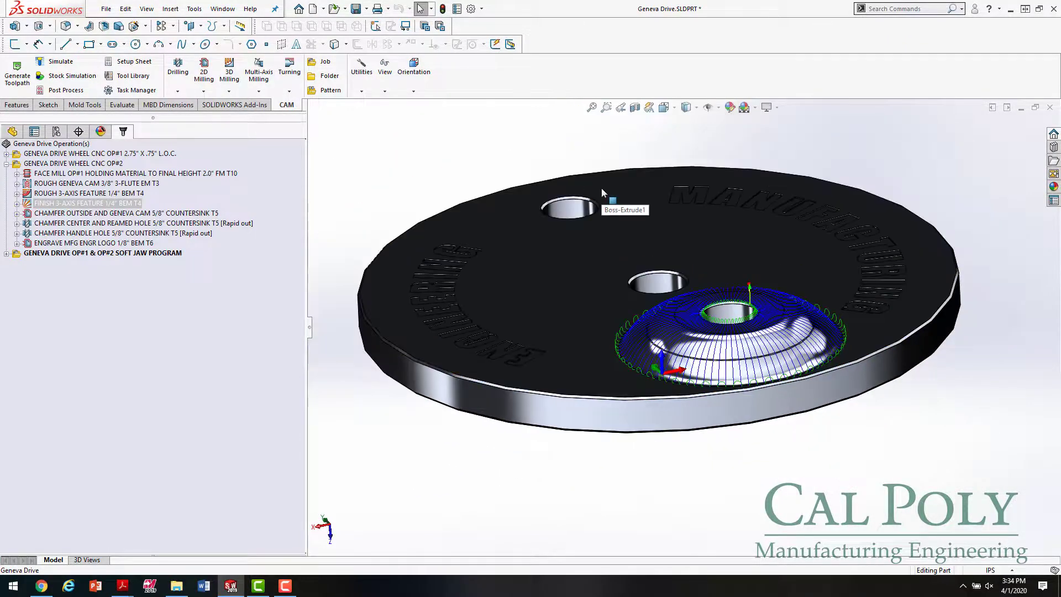
middle_click_drag(601, 187, 643, 287)
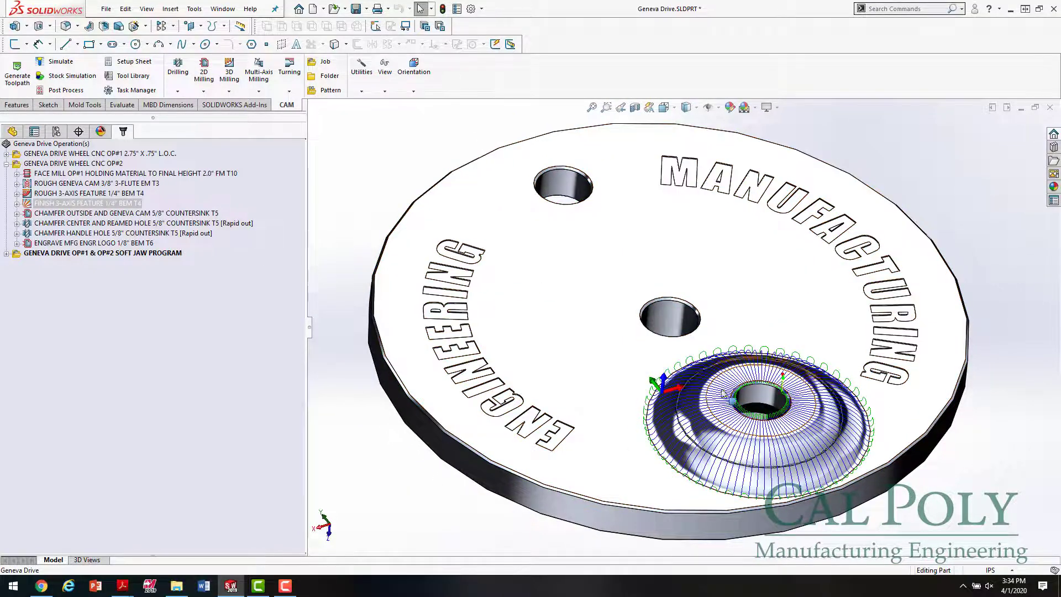
left_click(92, 173)
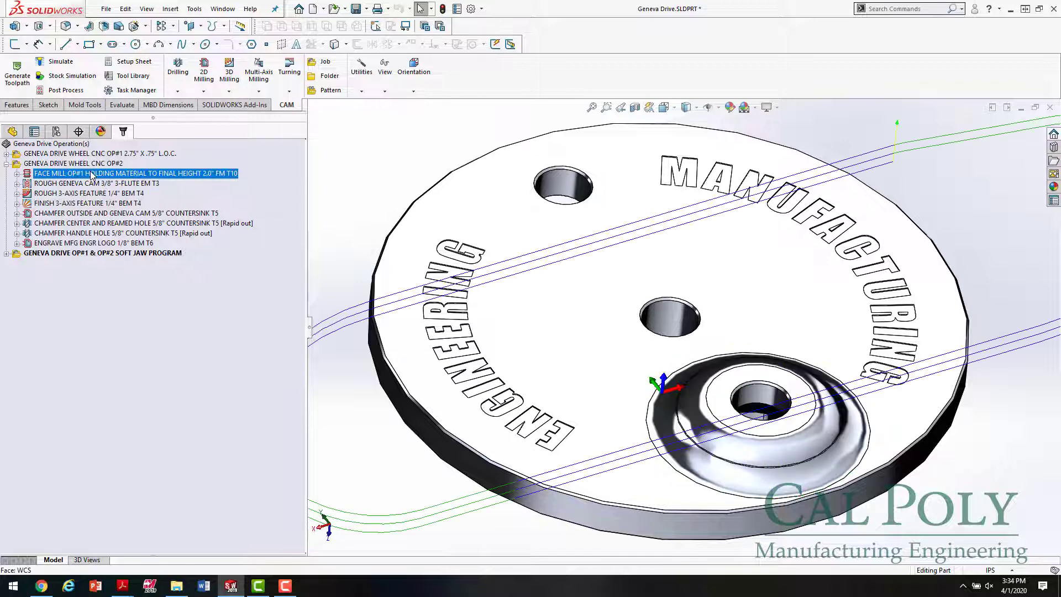
left_click(83, 204, "shift")
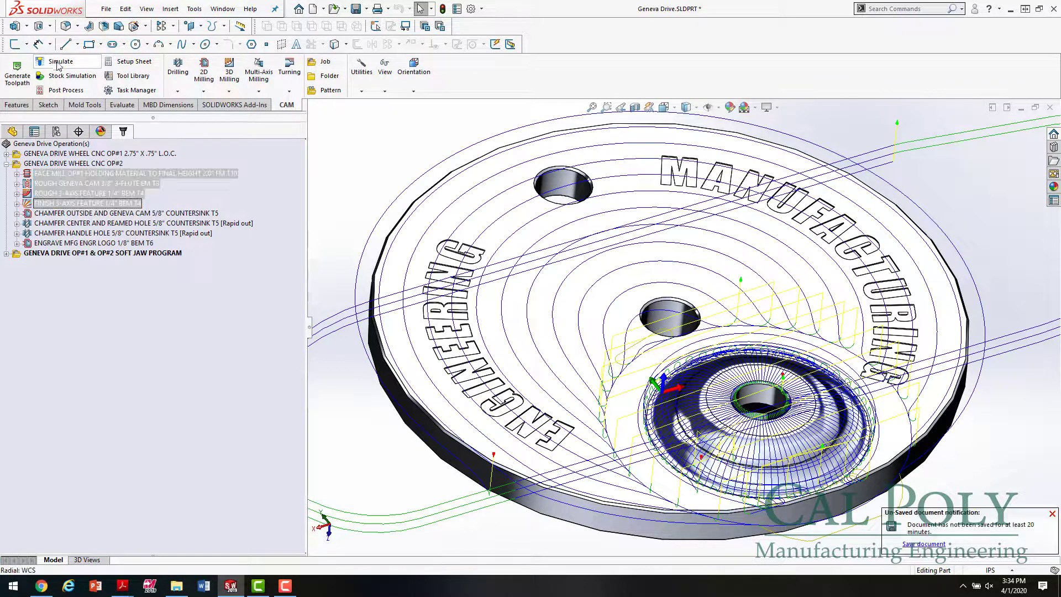
left_click(68, 80)
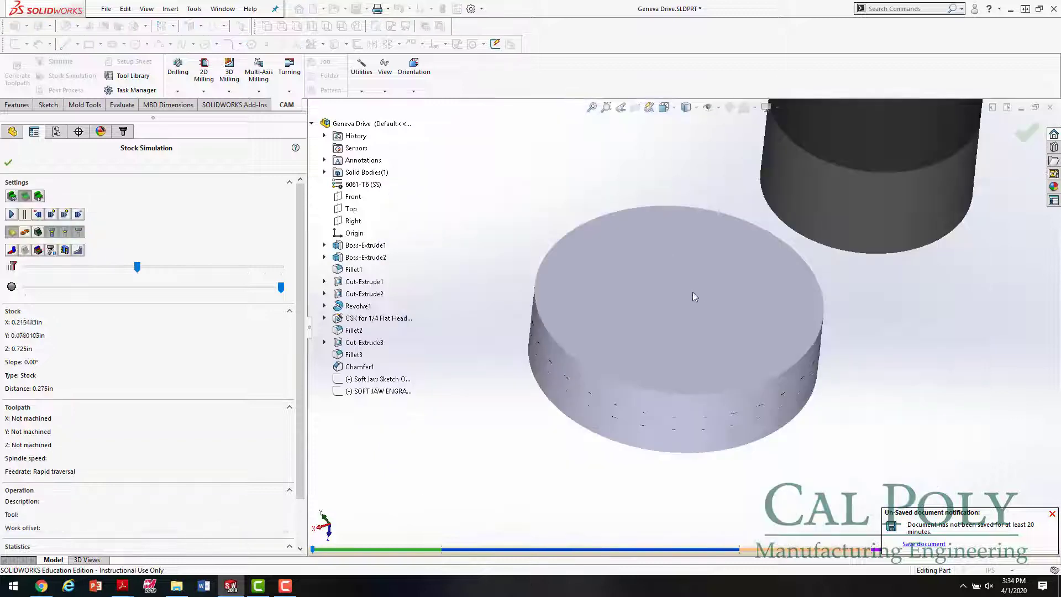
left_click(12, 215)
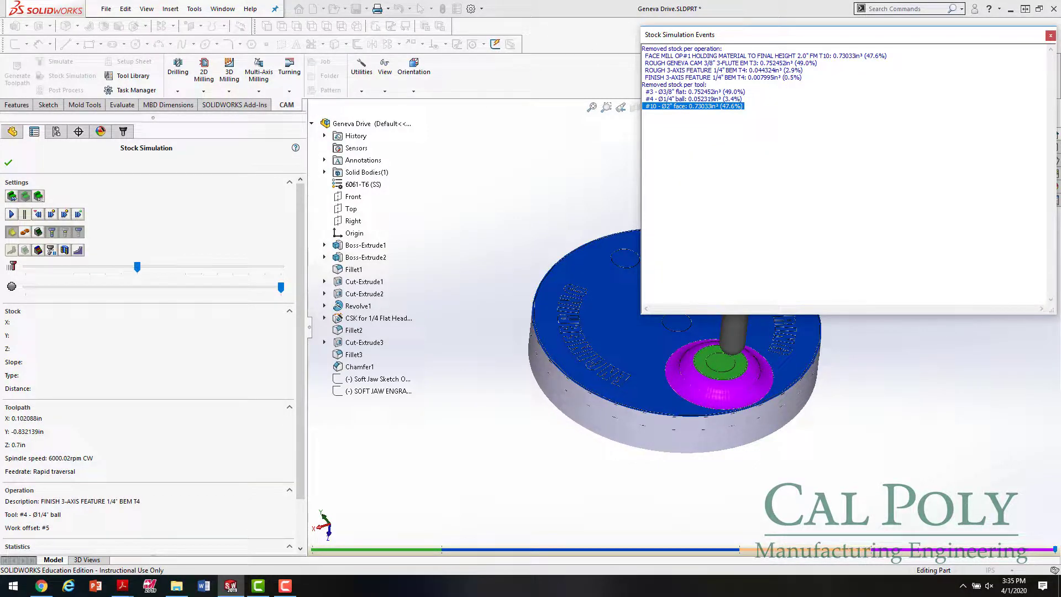
left_click(1049, 36)
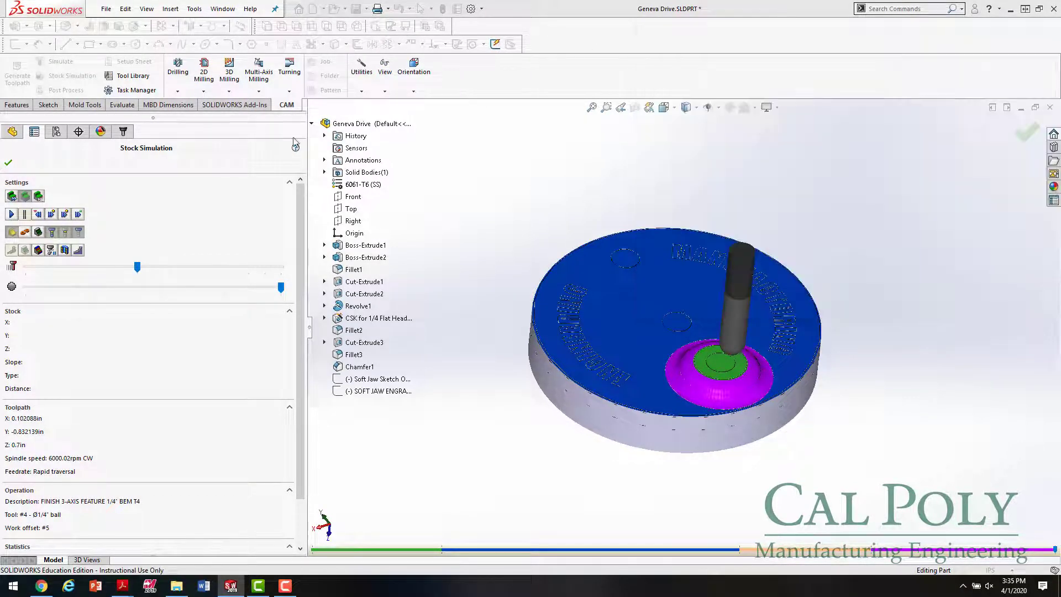
left_click(8, 163)
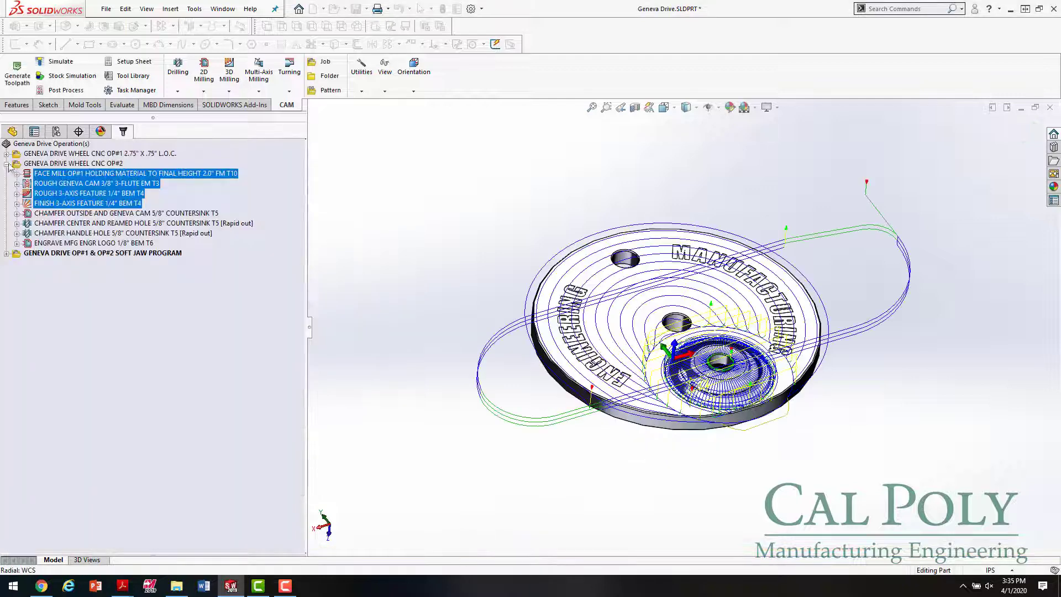
left_click(101, 212)
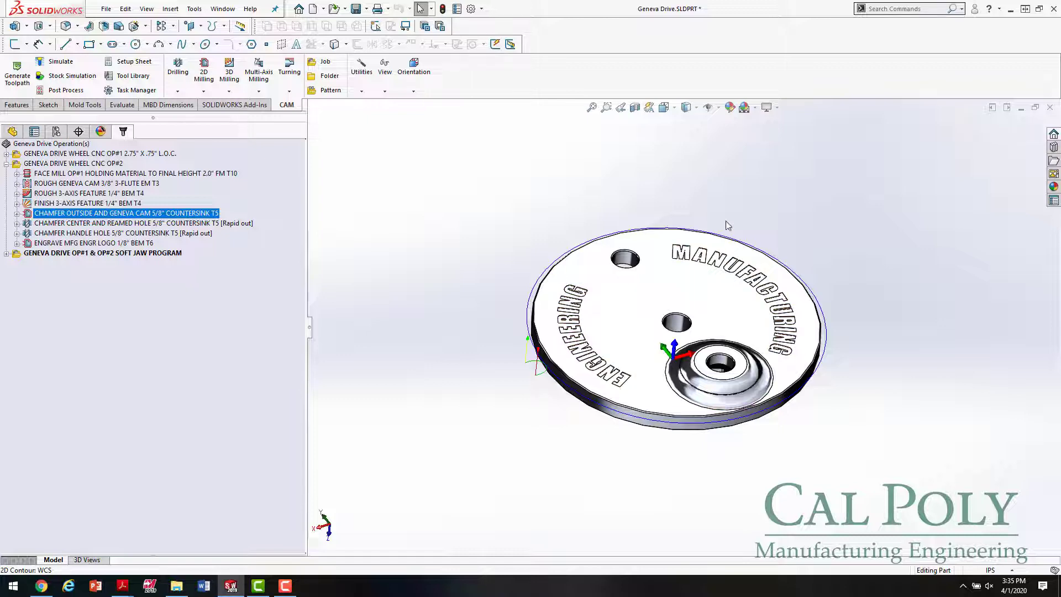
Inspect the chamfer center and reamed hole toolpath from above and below.
left_click(75, 223)
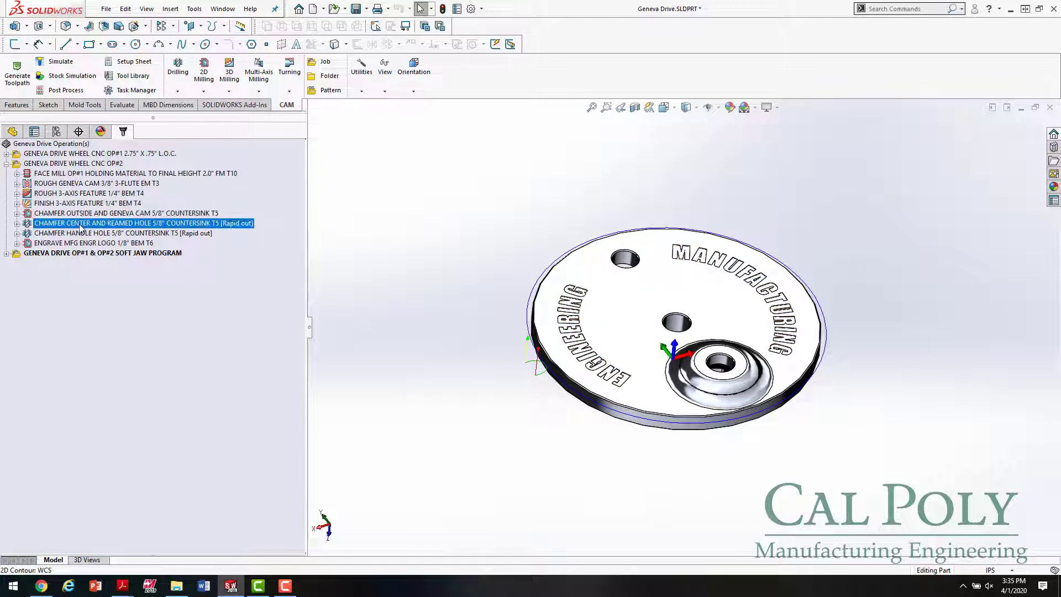
middle_click_drag(563, 332, 585, 314)
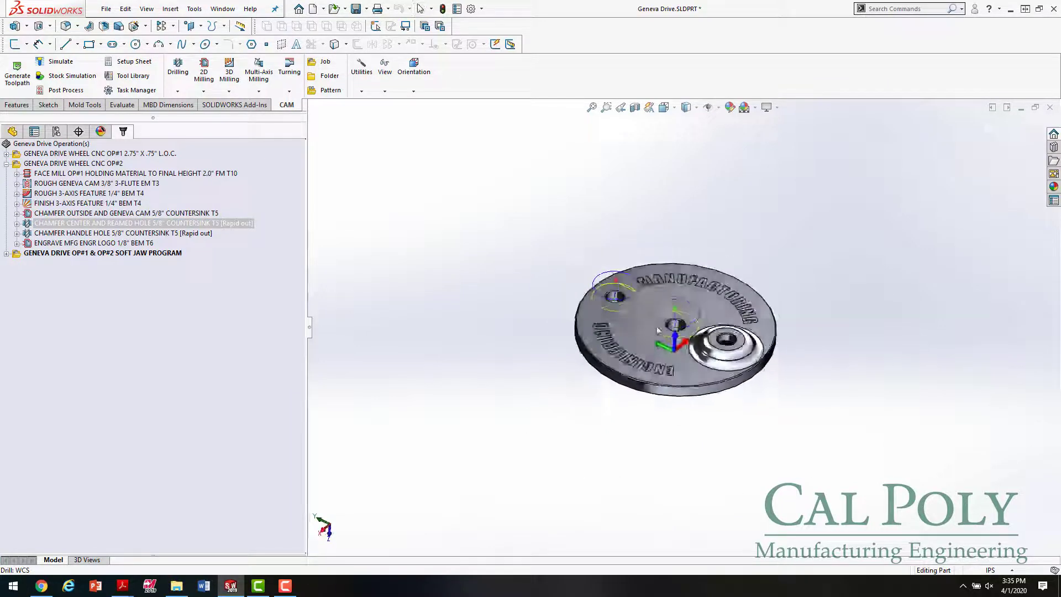
scroll(663, 331, "down", 3)
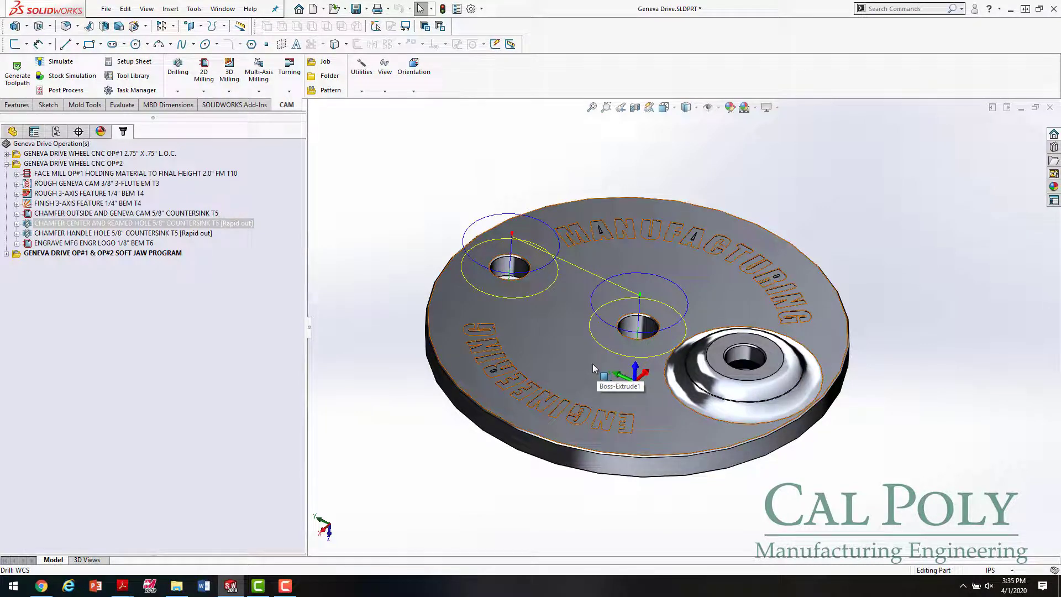
middle_click_drag(595, 363, 601, 385)
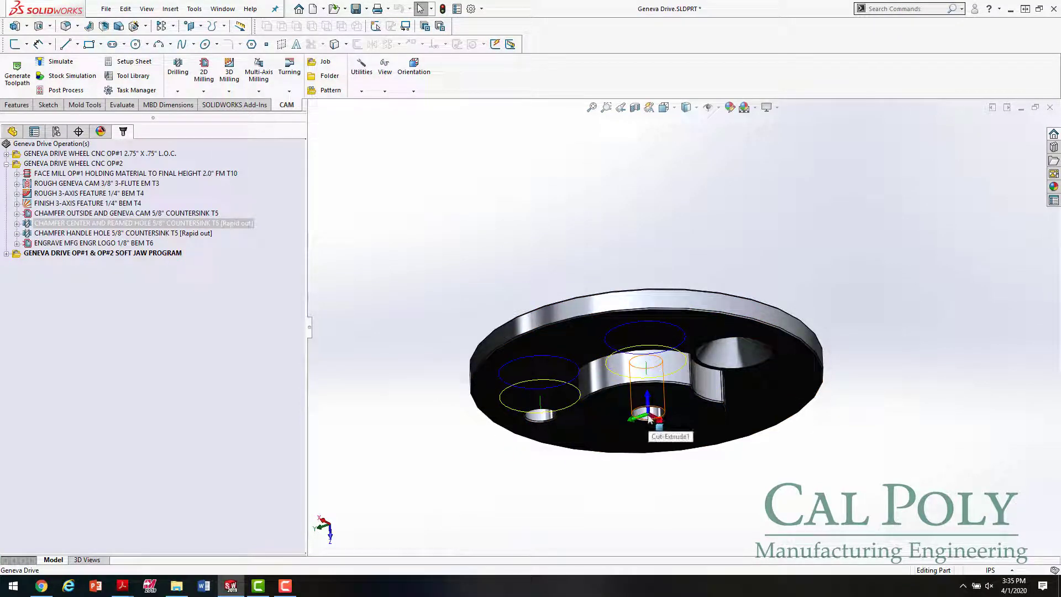
middle_click_drag(590, 333, 579, 239)
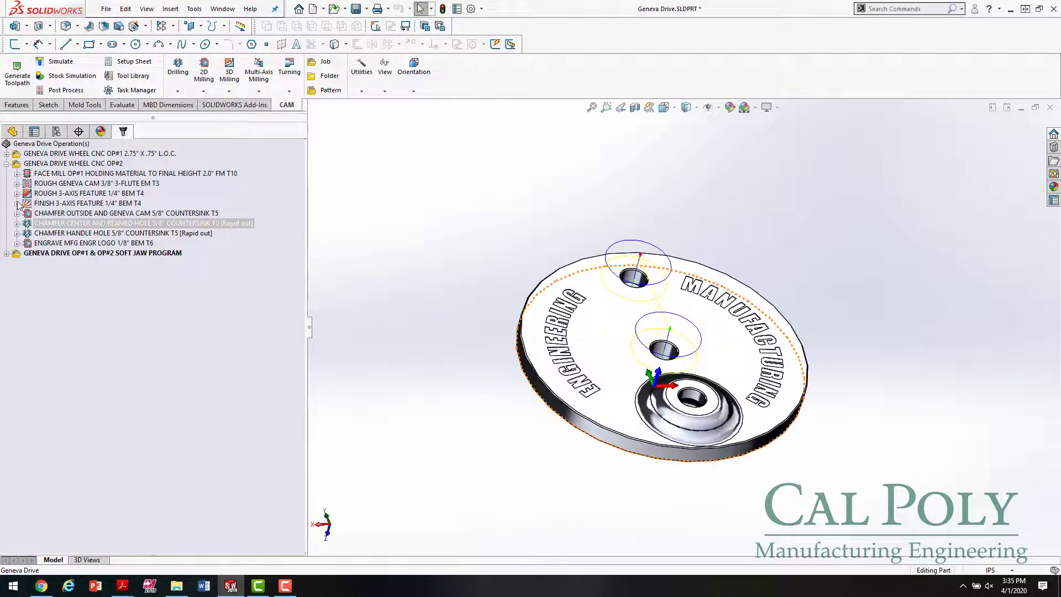
Review the CHAMFER HANDLE HOLE and engraving toolpaths on the part.
left_click(41, 232)
middle_click_drag(461, 306, 729, 406)
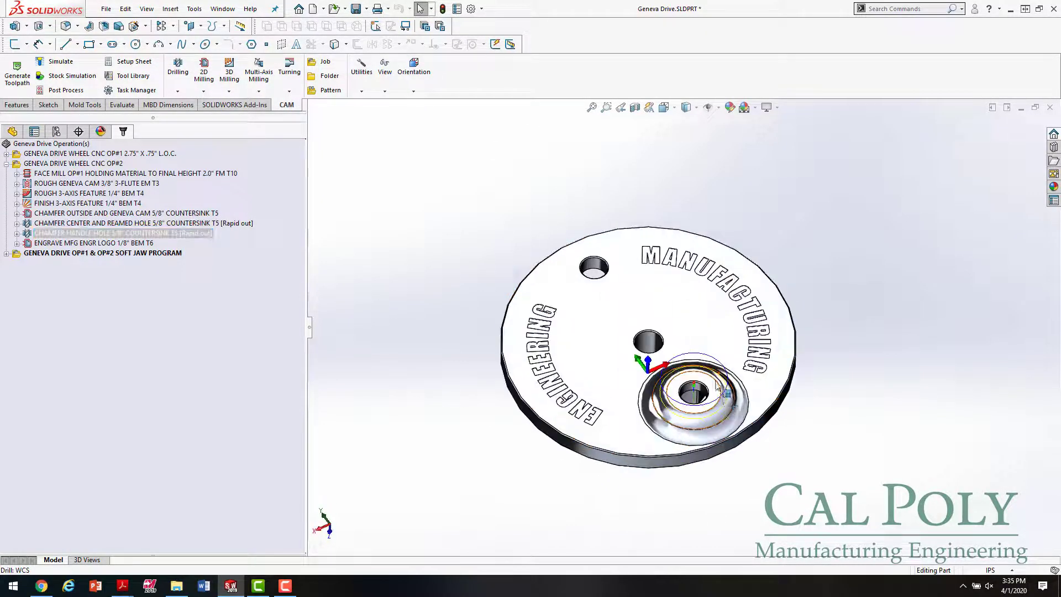
left_click(99, 243)
middle_click_drag(656, 409, 528, 464)
scroll(662, 393, "up", 2)
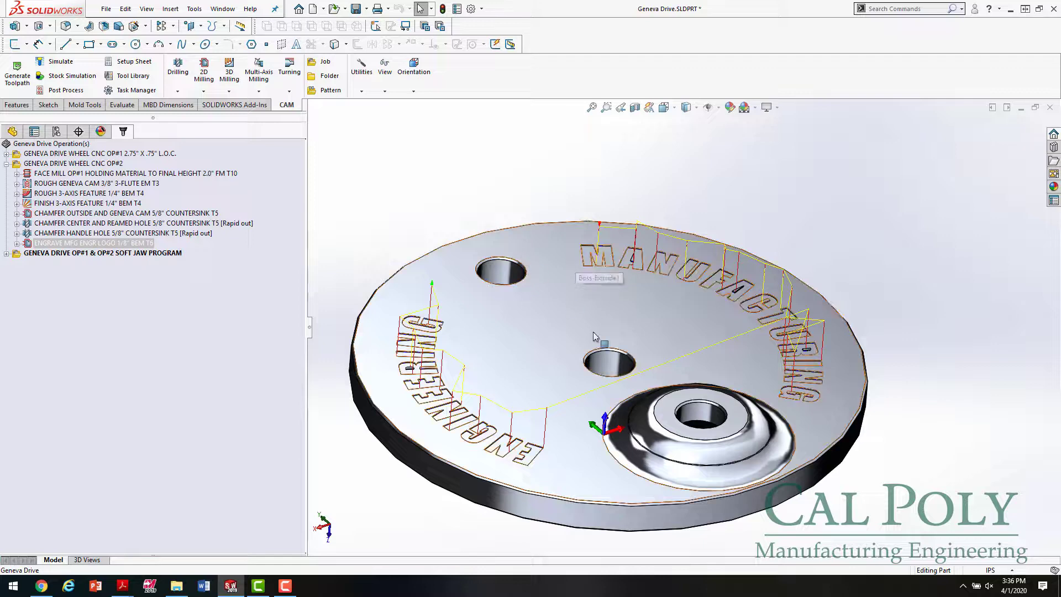
Collapse the OP#2 setup's operation list.
scroll(608, 354, "up", 3)
scroll(623, 363, "up", 2)
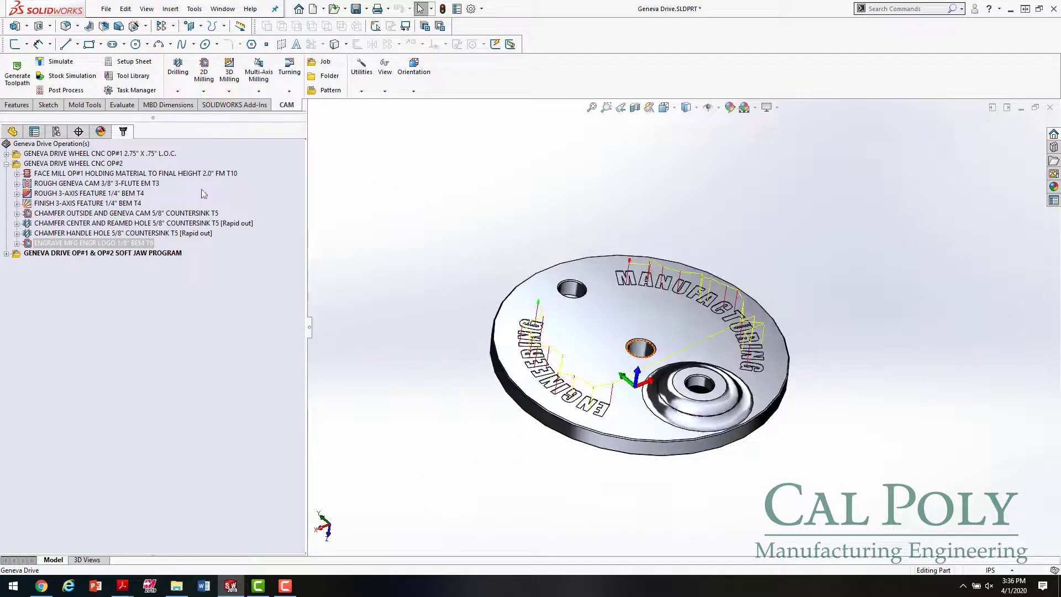
left_click(40, 163, "ctrl")
left_click(7, 164)
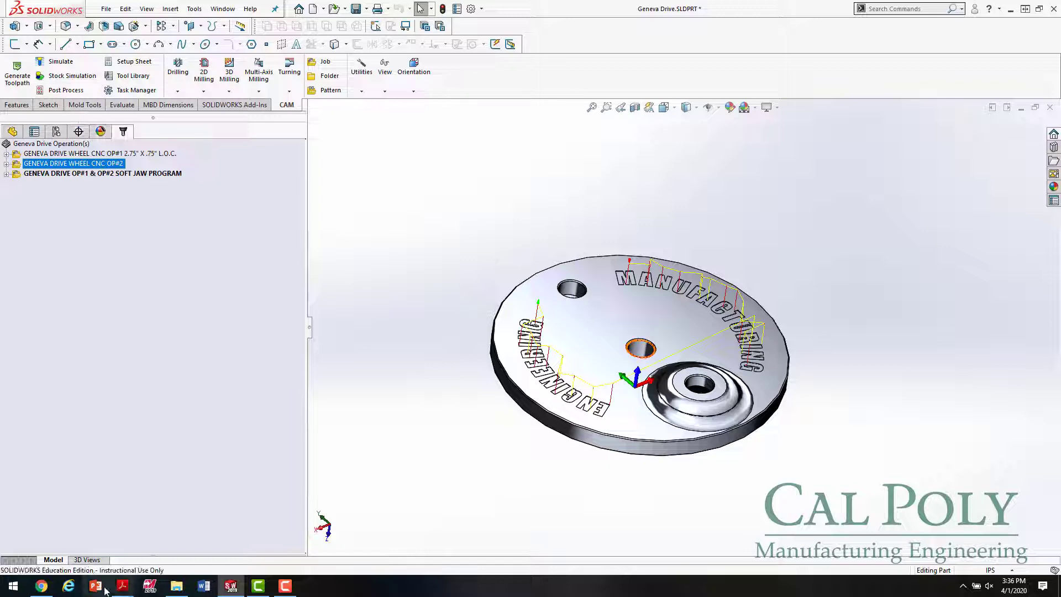
Check the Post Process step on the CNC workflow slide, then return to SOLIDWORKS CAM.
mouse_move(123, 587)
left_click(65, 539)
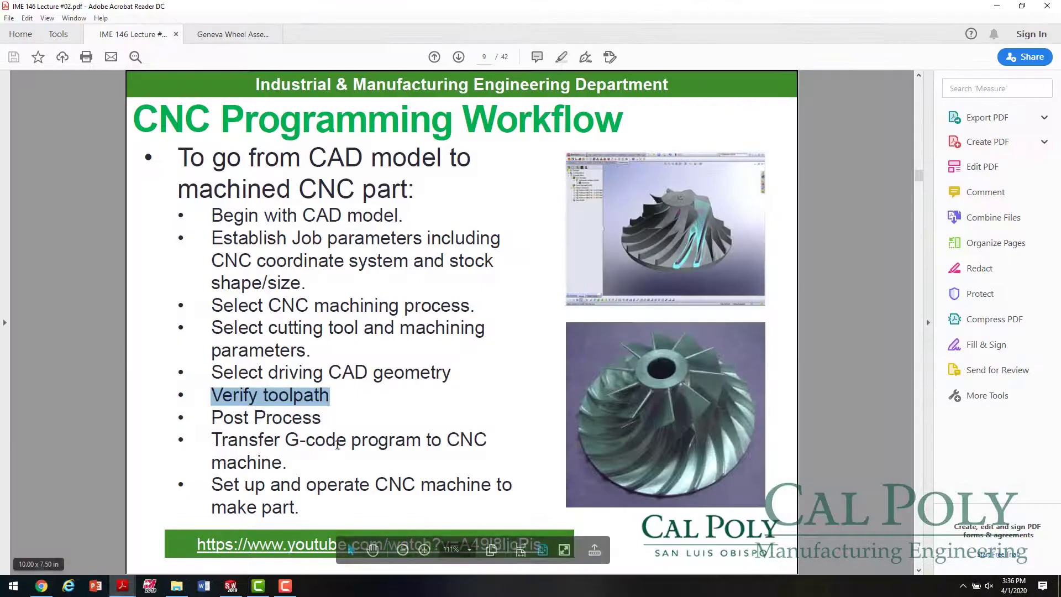
left_click_drag(210, 417, 323, 424)
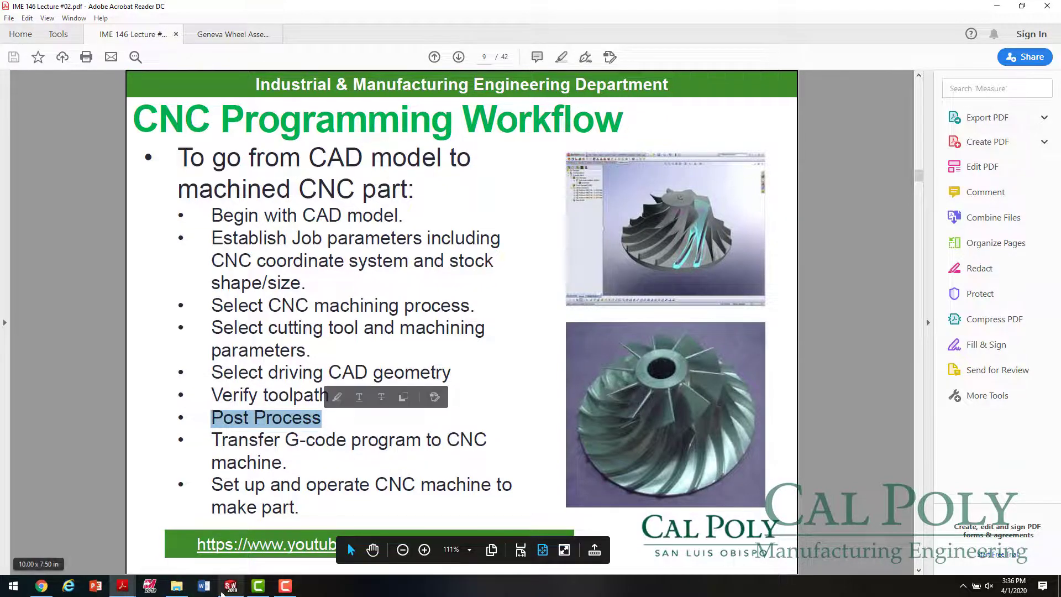
left_click(228, 587)
Expand OP#1 and select all eleven operations, FACE MILL SAW CUT STOCK OFF through CHAMFER.
left_click(6, 153)
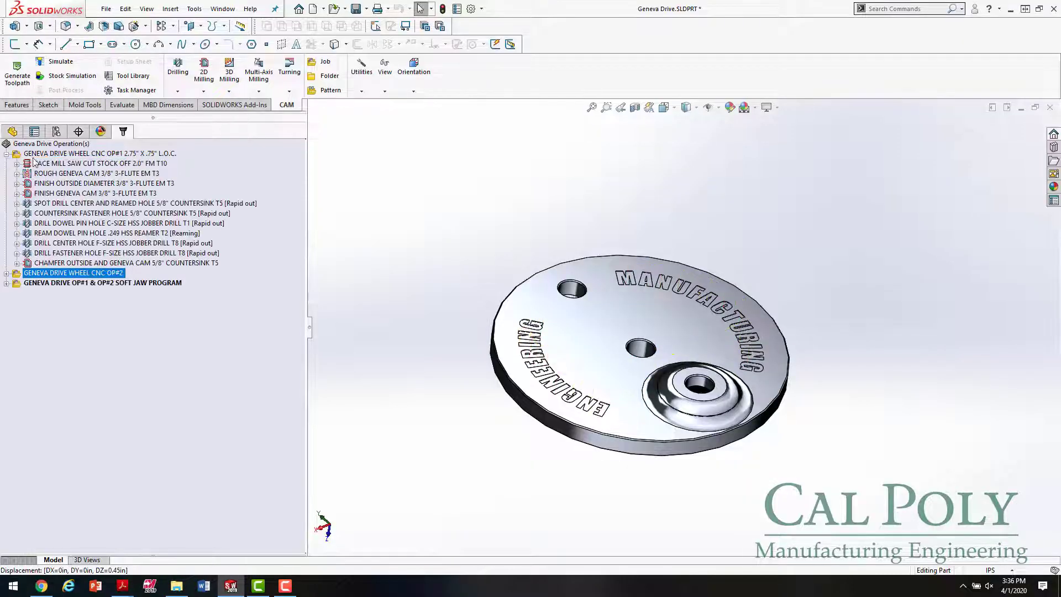
left_click(40, 155)
left_click(53, 163)
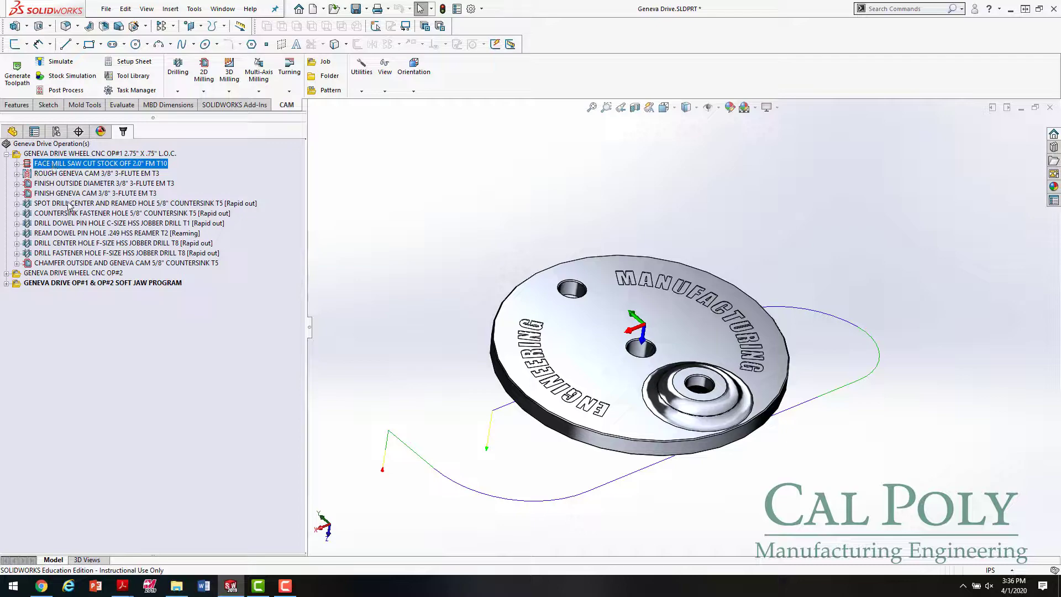
left_click(77, 263, "shift")
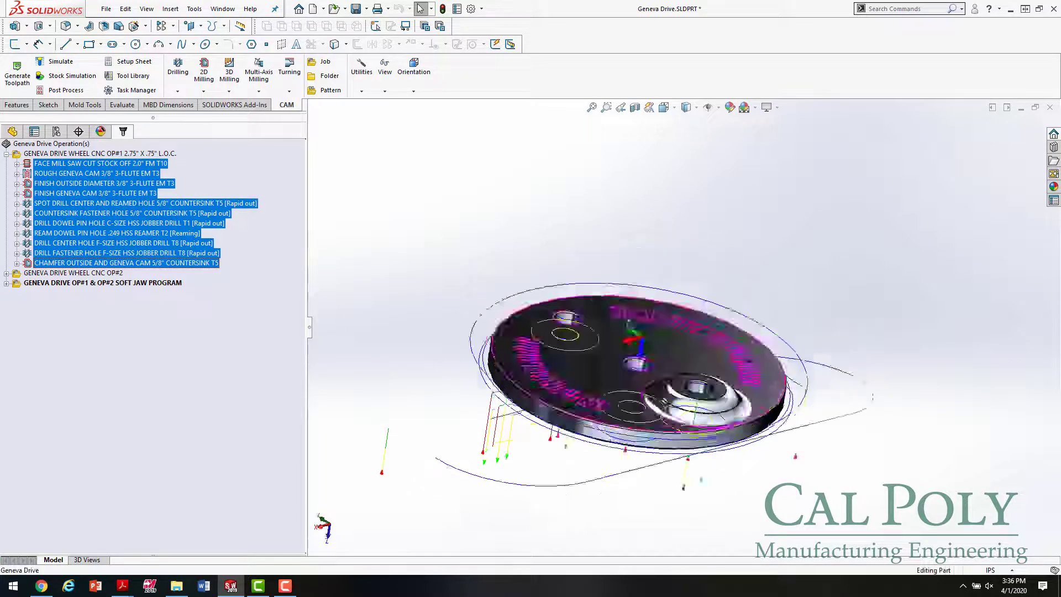
middle_click_drag(635, 331, 635, 442)
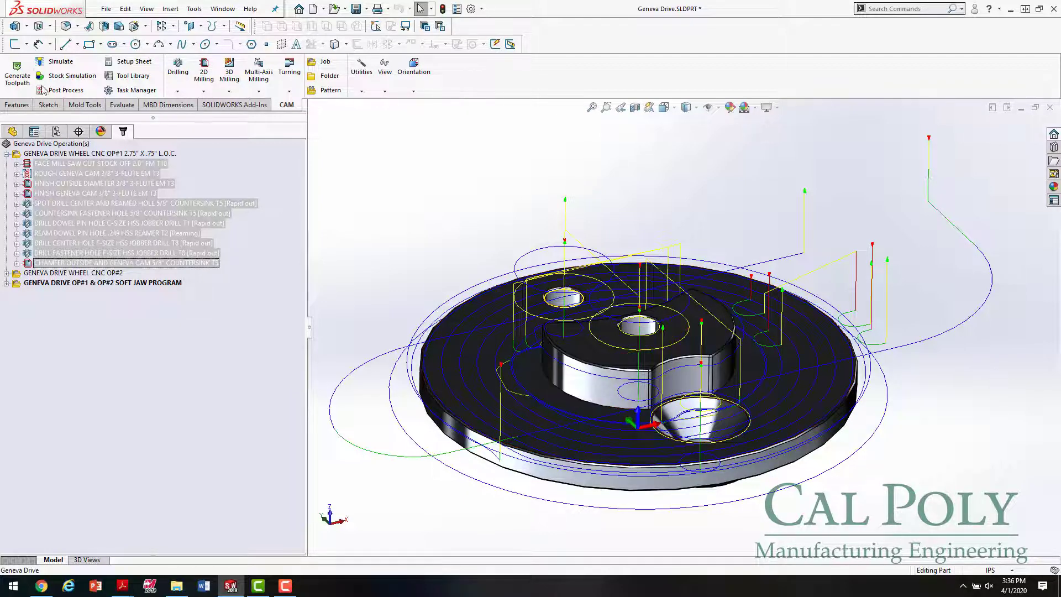
Post the OP#1 toolpaths with the HAAS (pre-NGC) post to 50600.nc, replacing the old file.
left_click(66, 90)
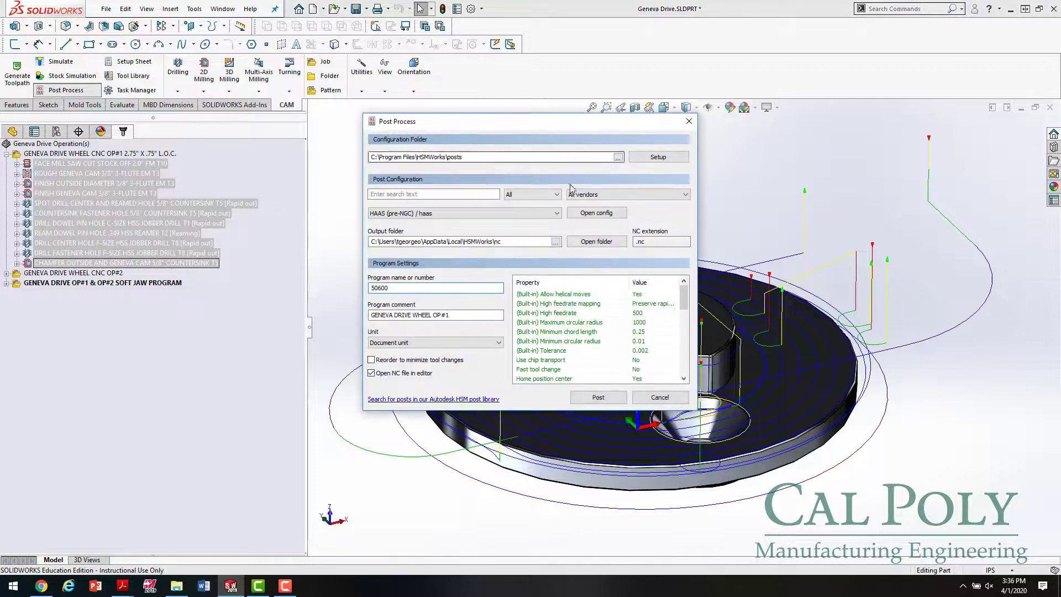
left_click(556, 214)
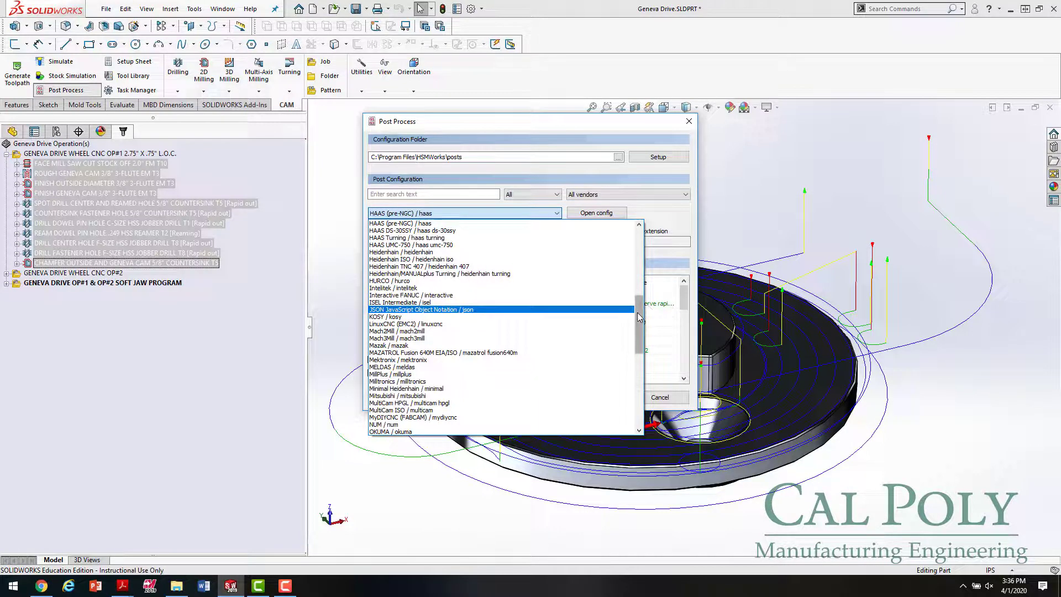
scroll(532, 290, "up", 2)
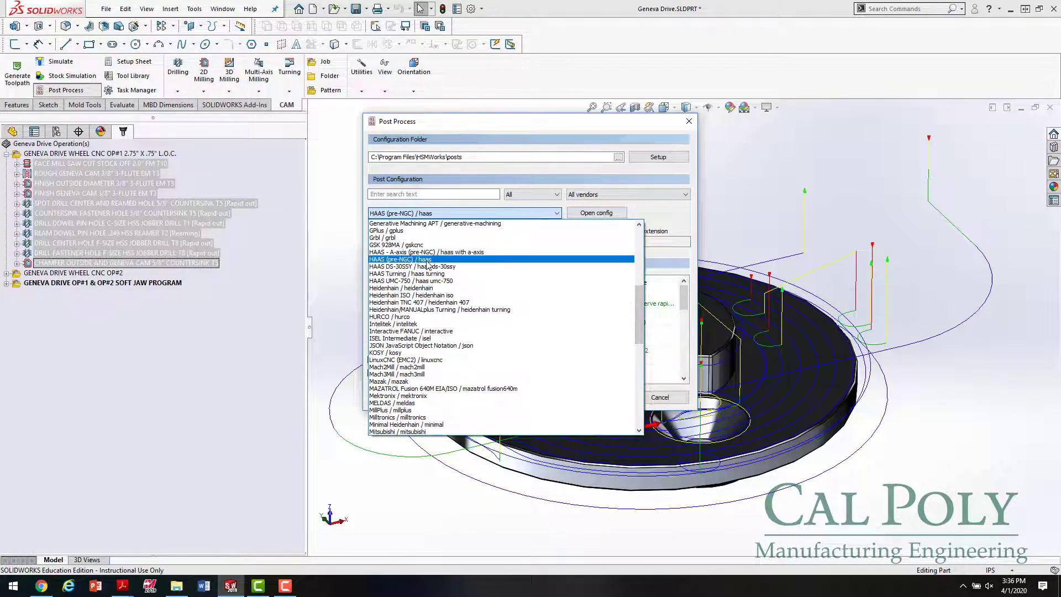
left_click(475, 259)
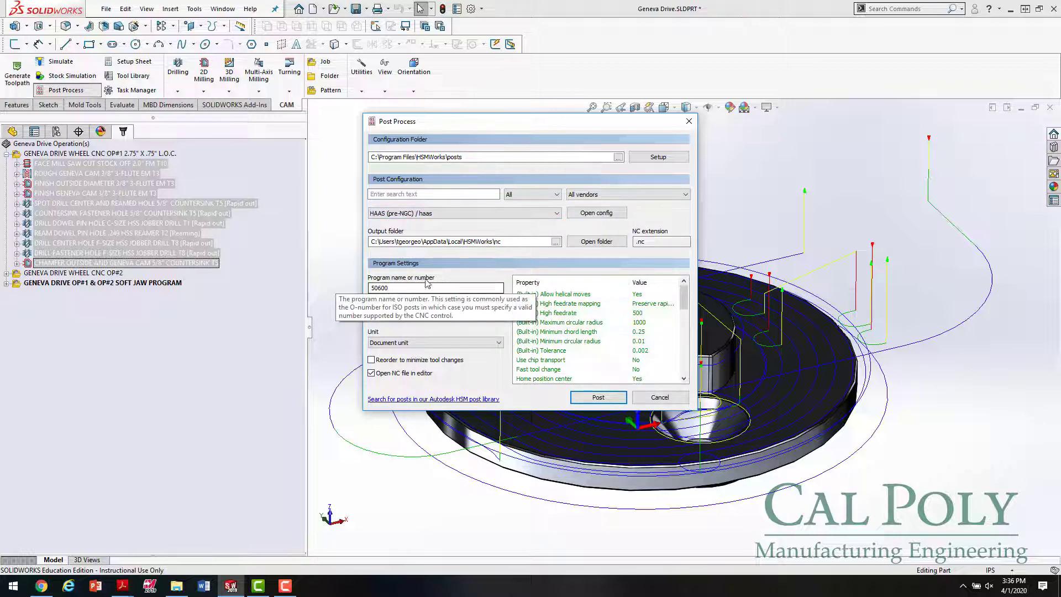
left_click(611, 398)
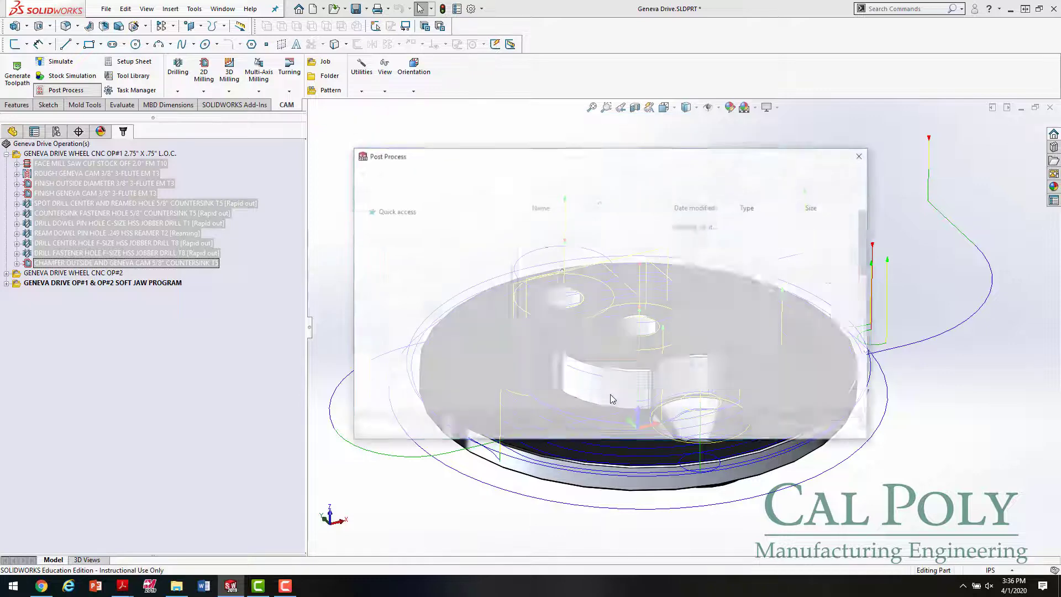
left_click(790, 426)
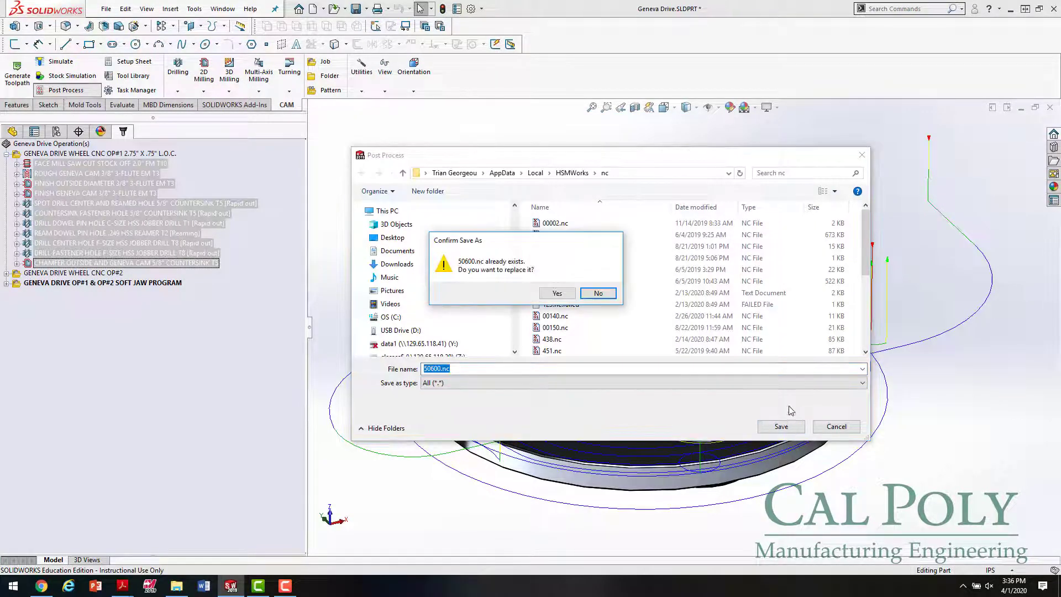
left_click(550, 294)
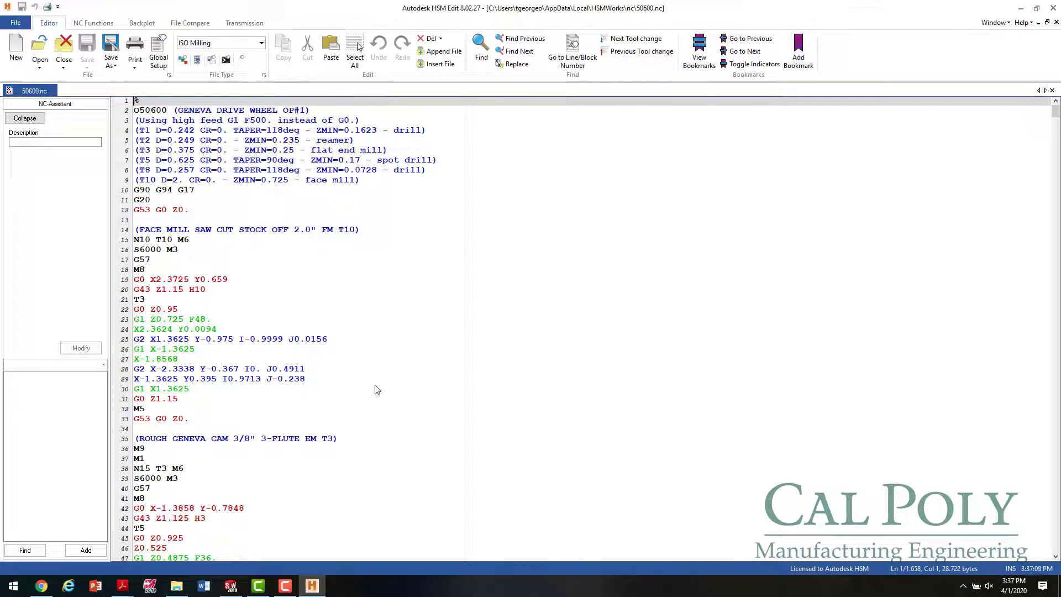
scroll(369, 261, "down", 20)
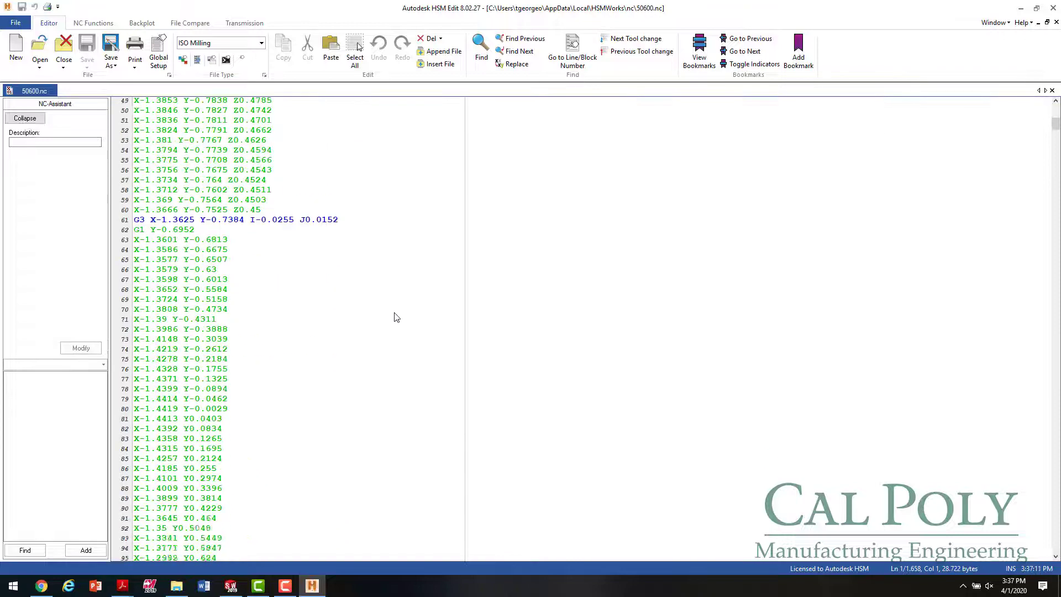
scroll(291, 386, "down", 20)
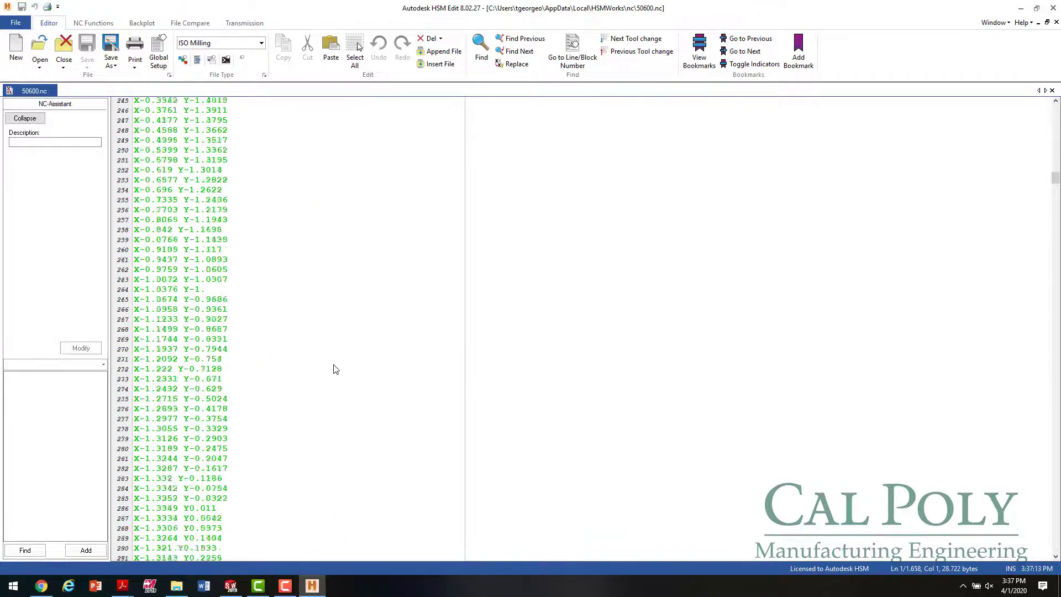
scroll(353, 356, "down", 20)
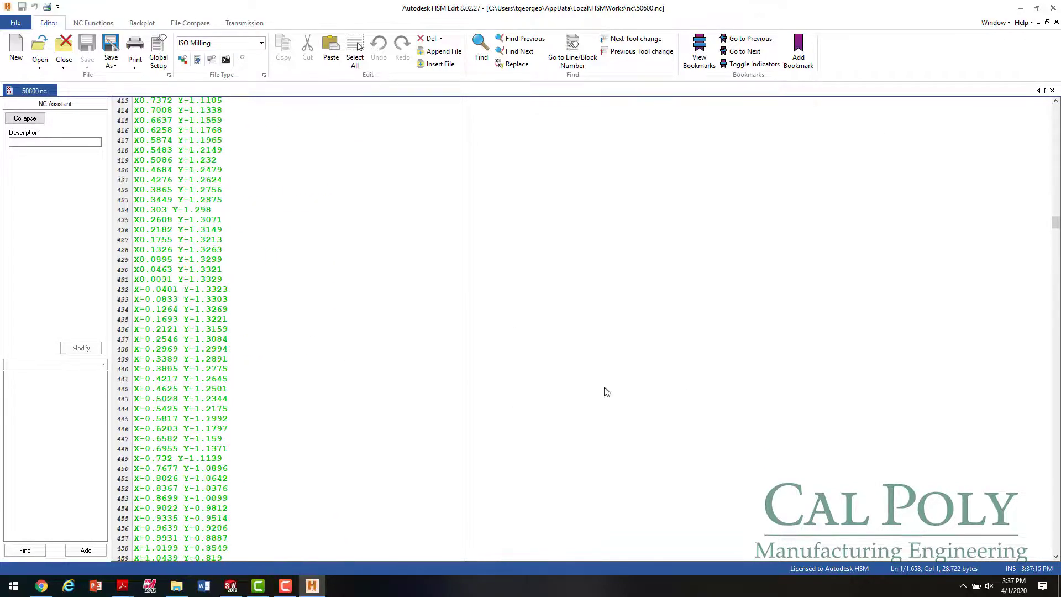
left_click_drag(1054, 236, 1053, 110)
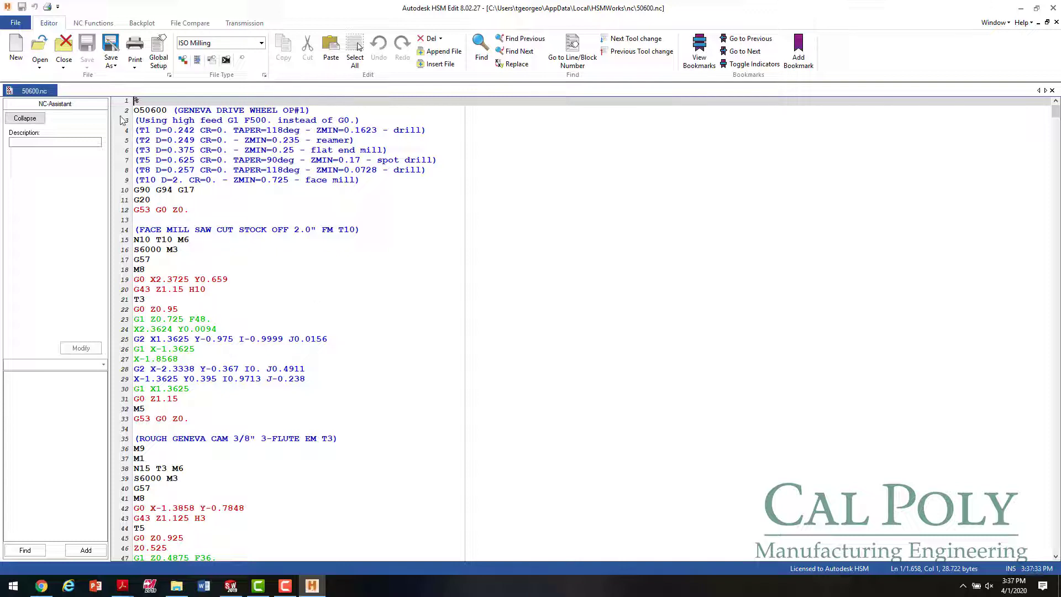
Insert the comment '(GENEVA DRIVE WHEEL DERAWING REVXXX)' on a new line below the program header.
left_click(310, 111)
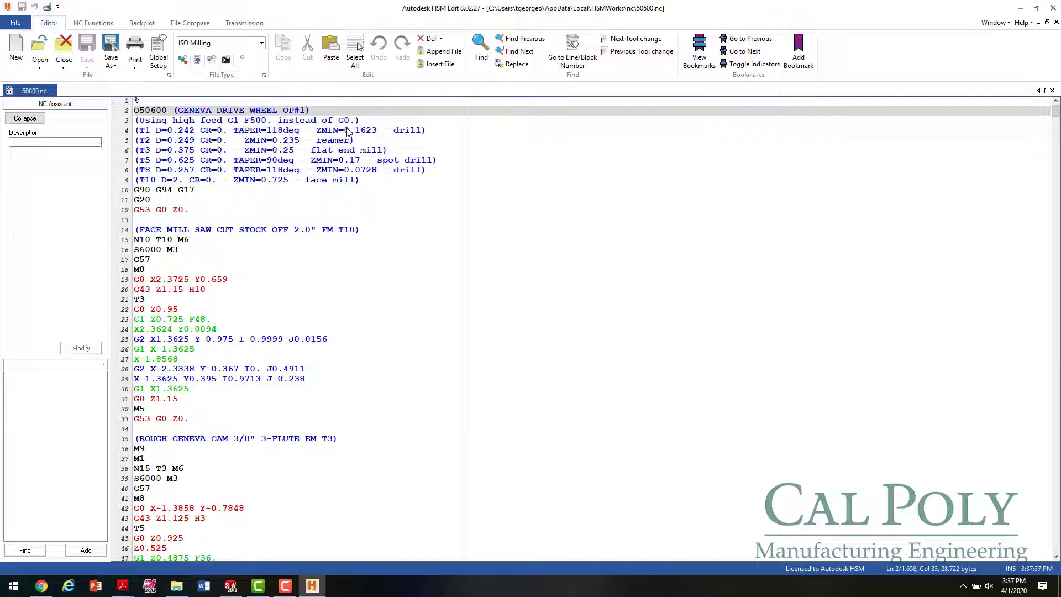
key("Return")
type("(")
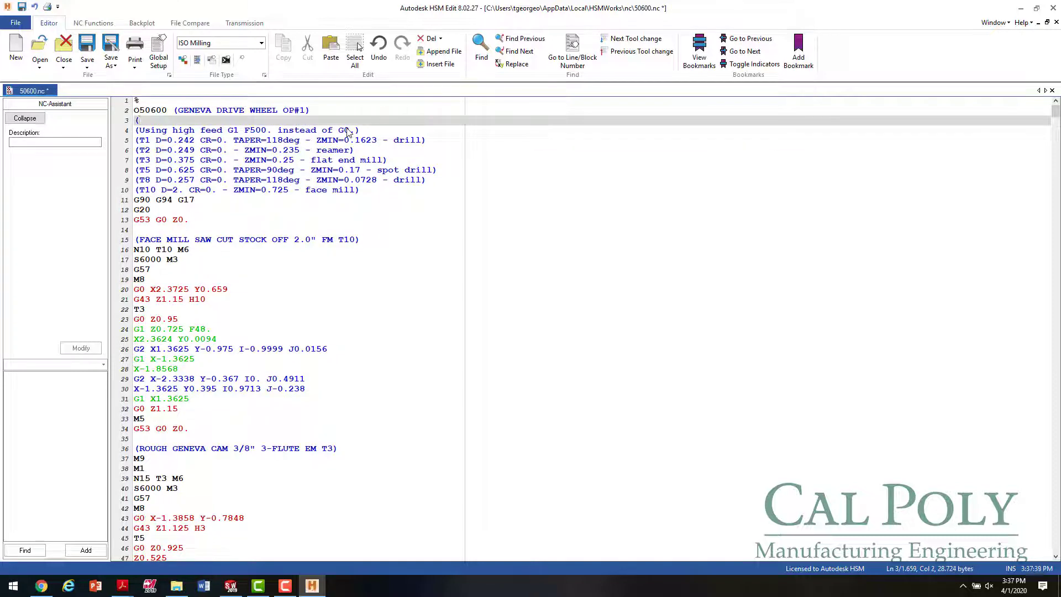
type("GENEVA DRIVE WH")
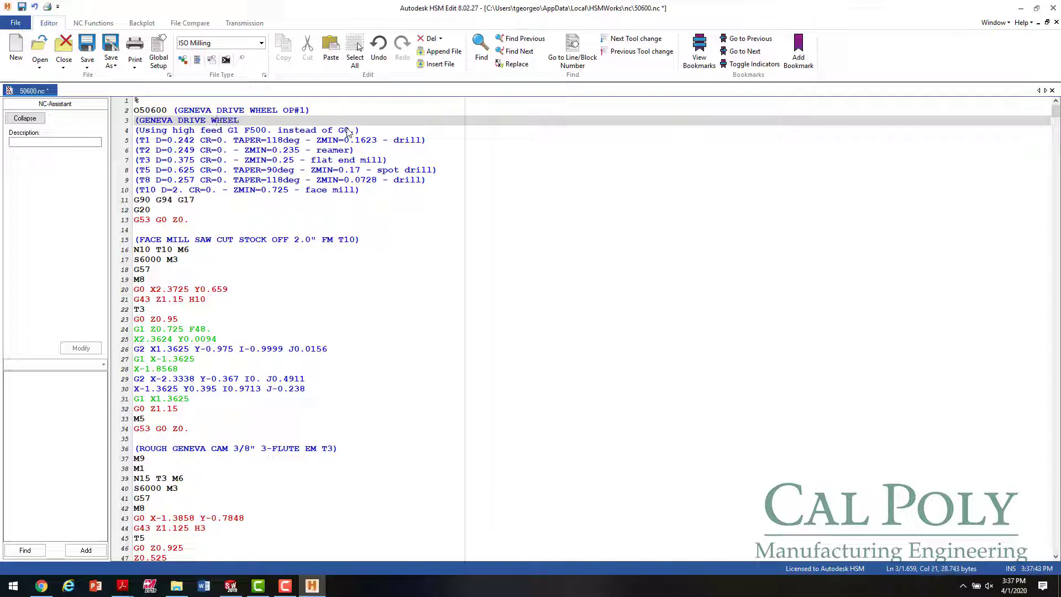
type("EEL ")
type("DE")
type("R")
type("AWING ")
type("REVXXXX")
Review the T10 M6, S6000 M3, G57 and first rapid-move lines, undoing an accidental G57 change.
left_click_drag(157, 250, 191, 255)
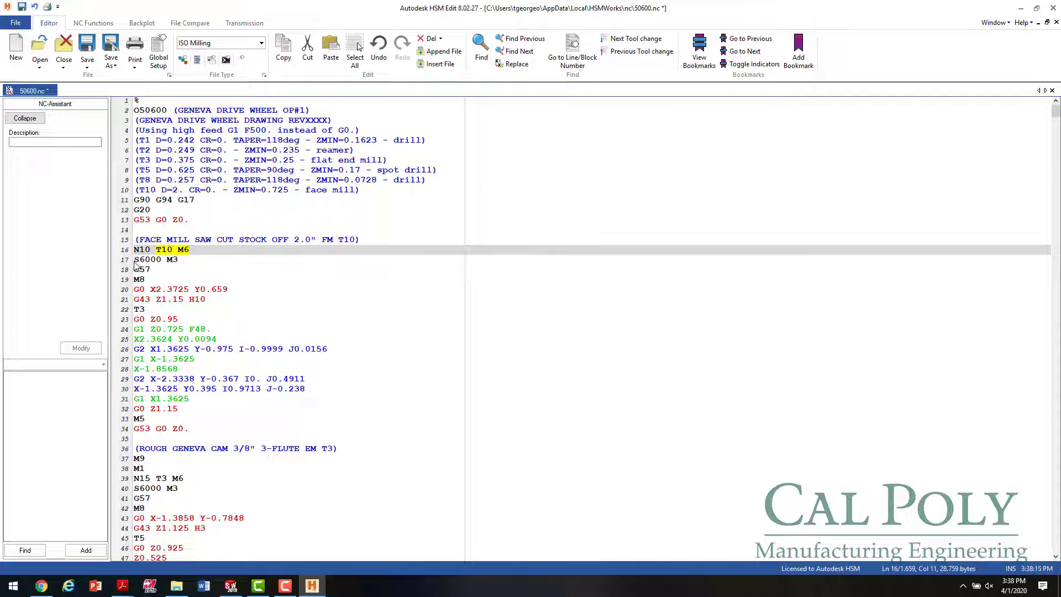
left_click_drag(135, 262, 179, 263)
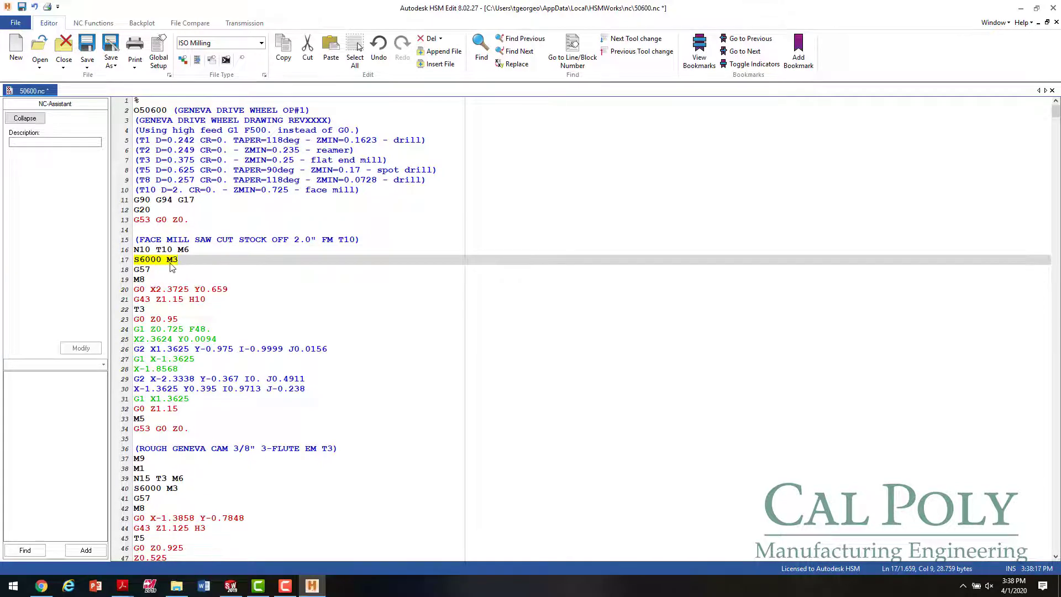
left_click(146, 270)
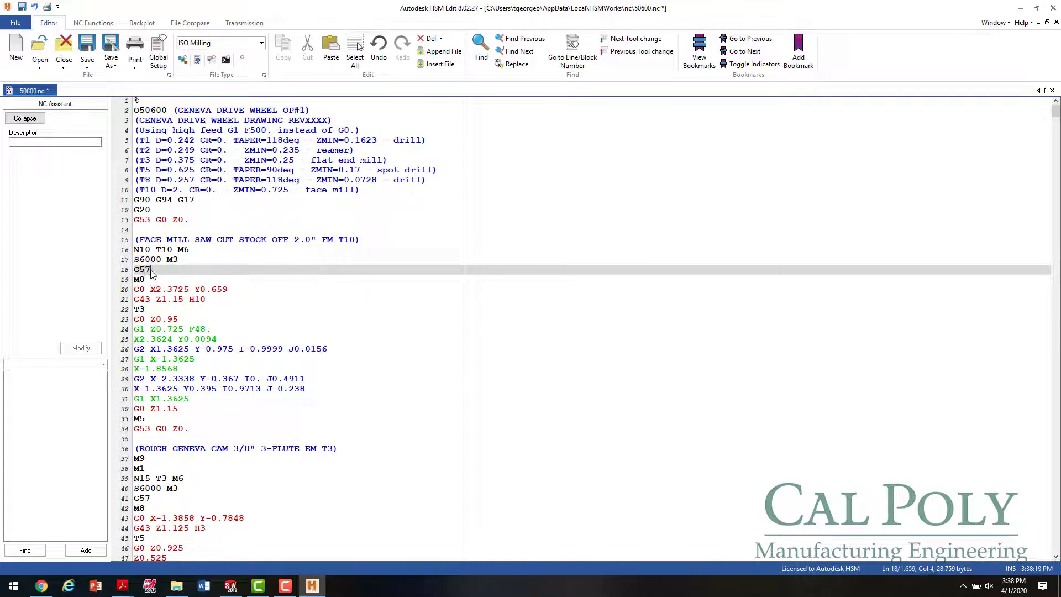
left_click(165, 289)
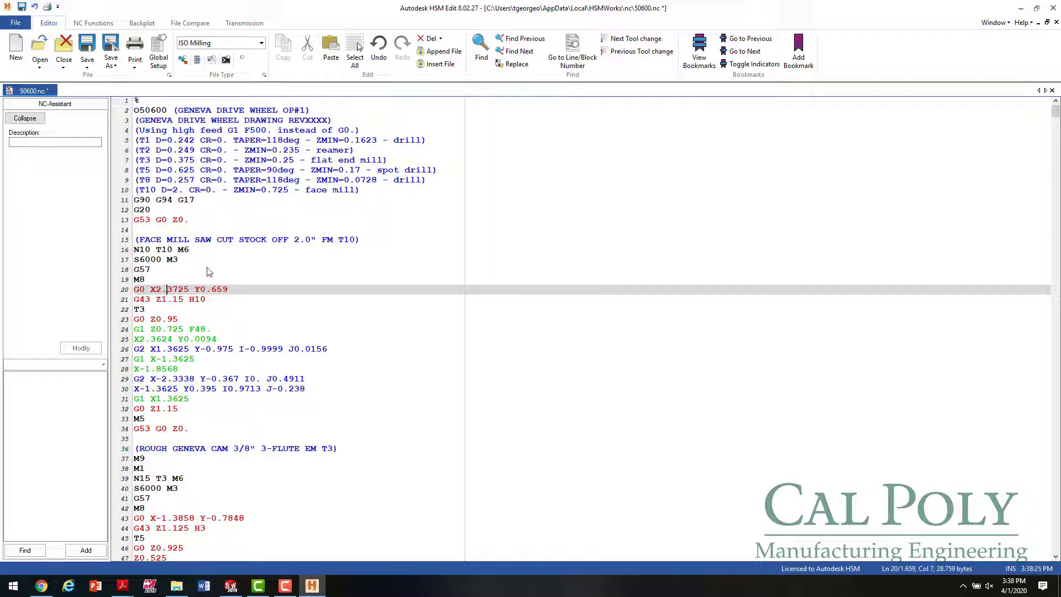
left_click(147, 269)
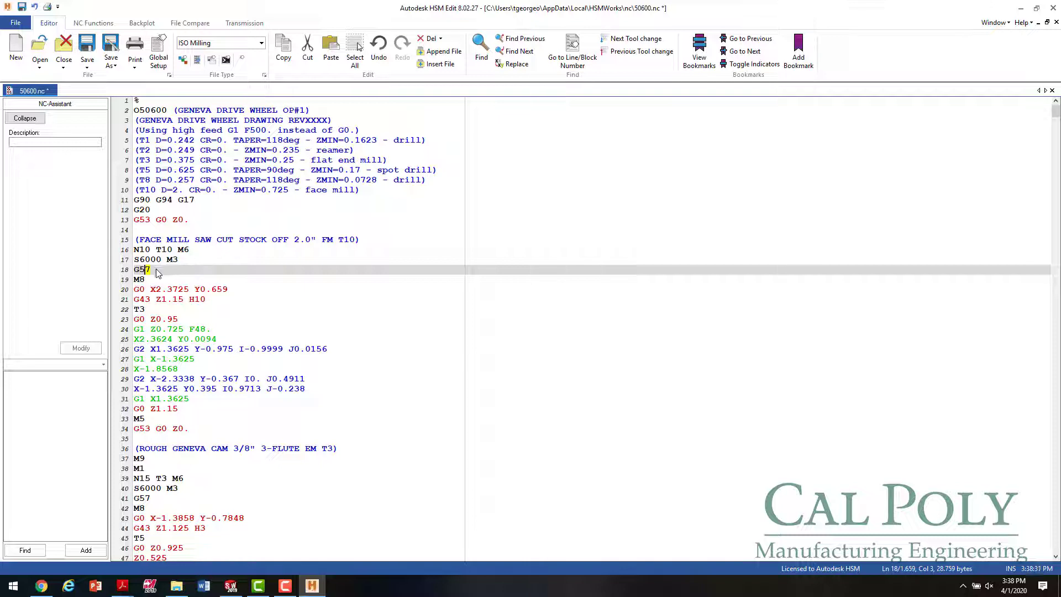
left_click_drag(147, 271, 133, 310)
key("ctrl+z")
key("Down")
key("Down")
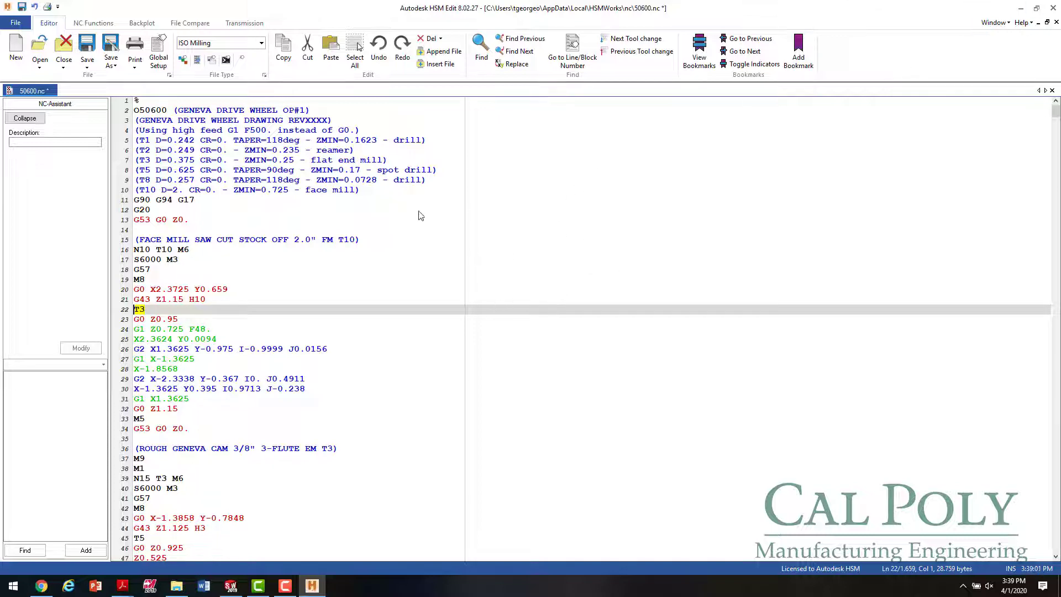
Close HSM Edit and discard the unsaved edits to 50600.nc.
scroll(420, 216, "down", 4)
scroll(481, 206, "up", 3)
left_click(1054, 8)
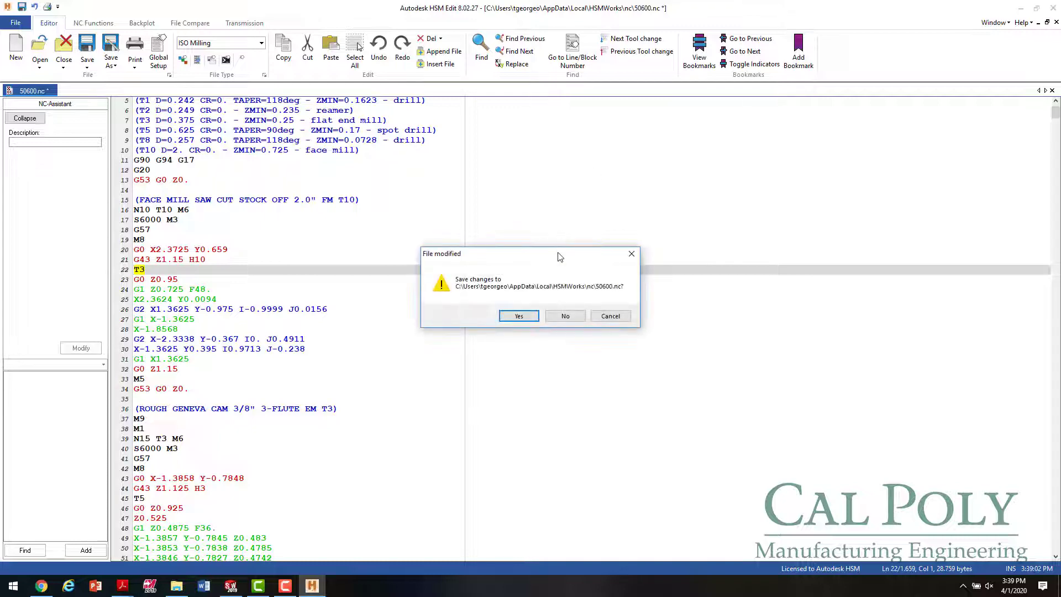
left_click(565, 316)
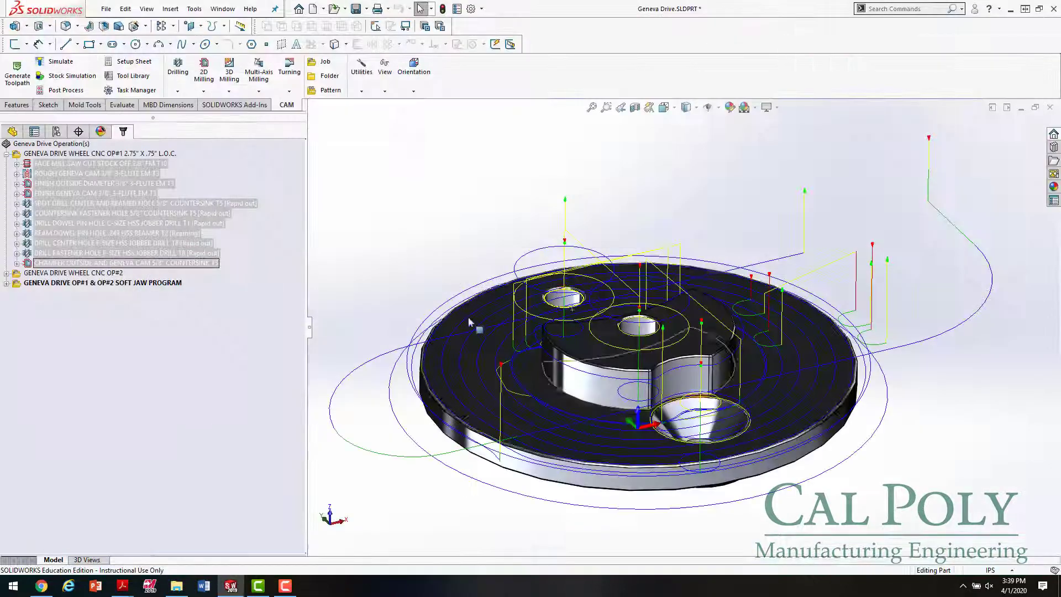
left_click(95, 586)
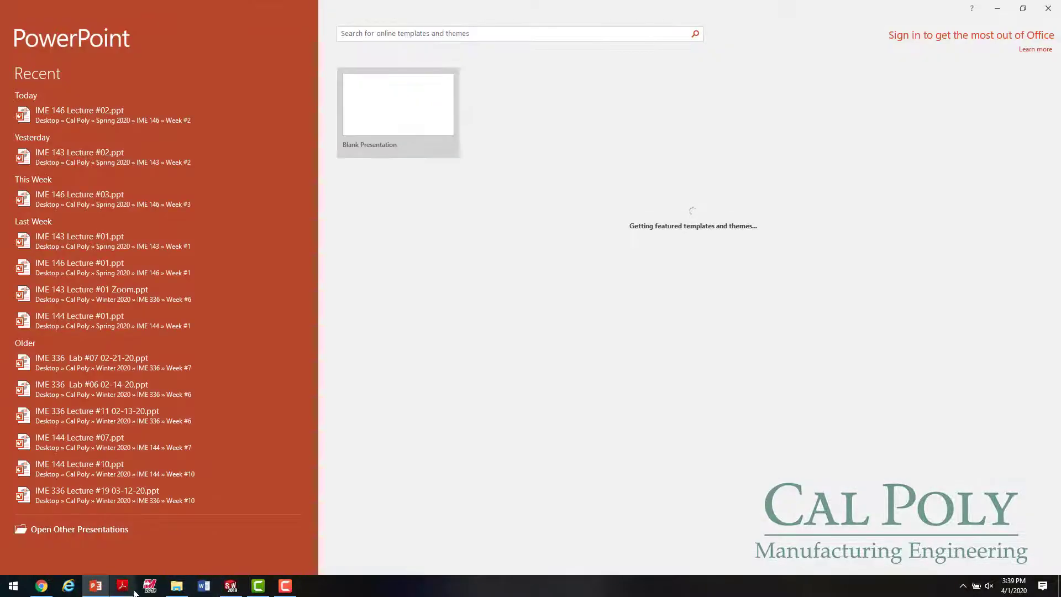
mouse_move(122, 585)
left_click(59, 546)
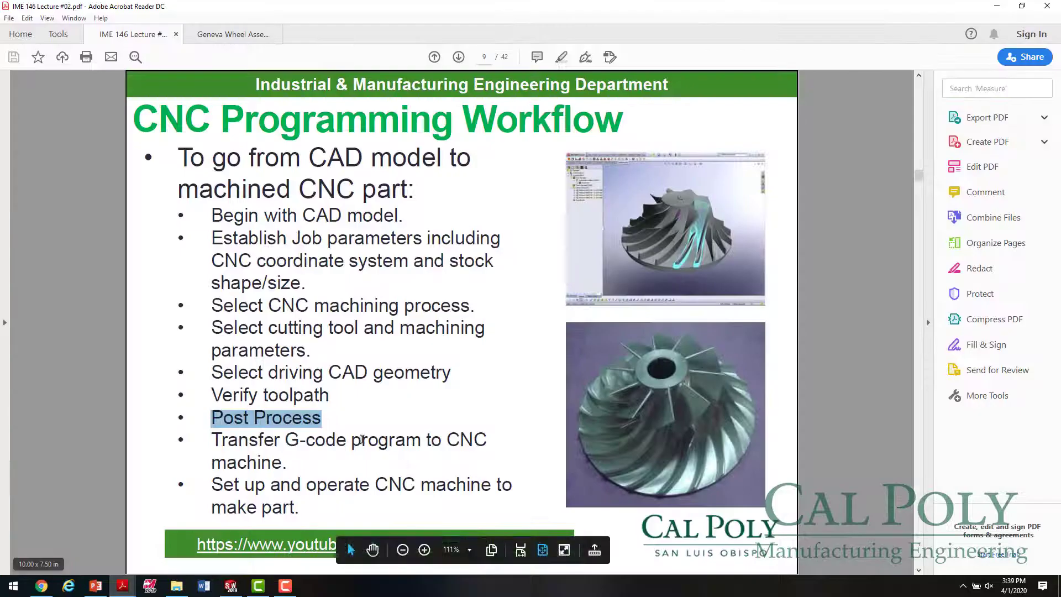
left_click_drag(283, 439, 287, 466)
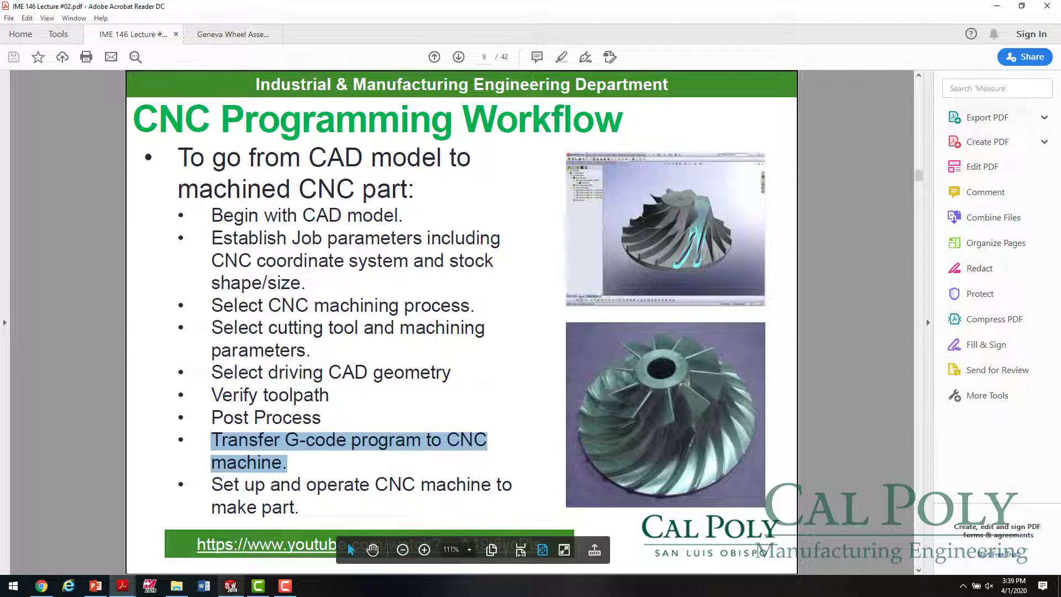
left_click(230, 585)
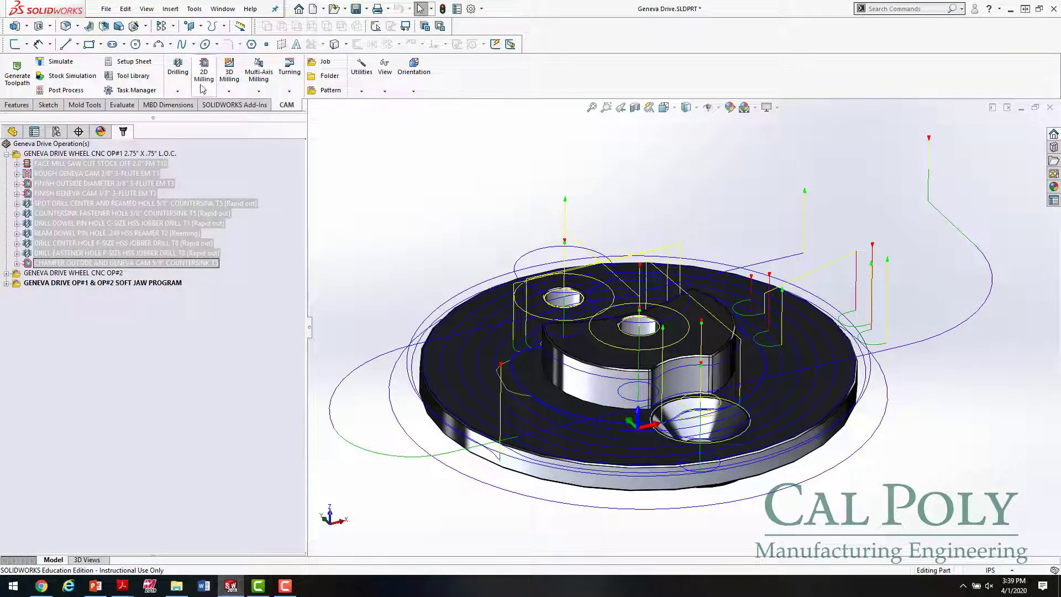
Collapse OP#1, view the engraved MANUFACTURING ENGINEERING underside, then return the part to nearly face-on.
left_click(6, 153)
middle_click_drag(493, 277, 666, 378)
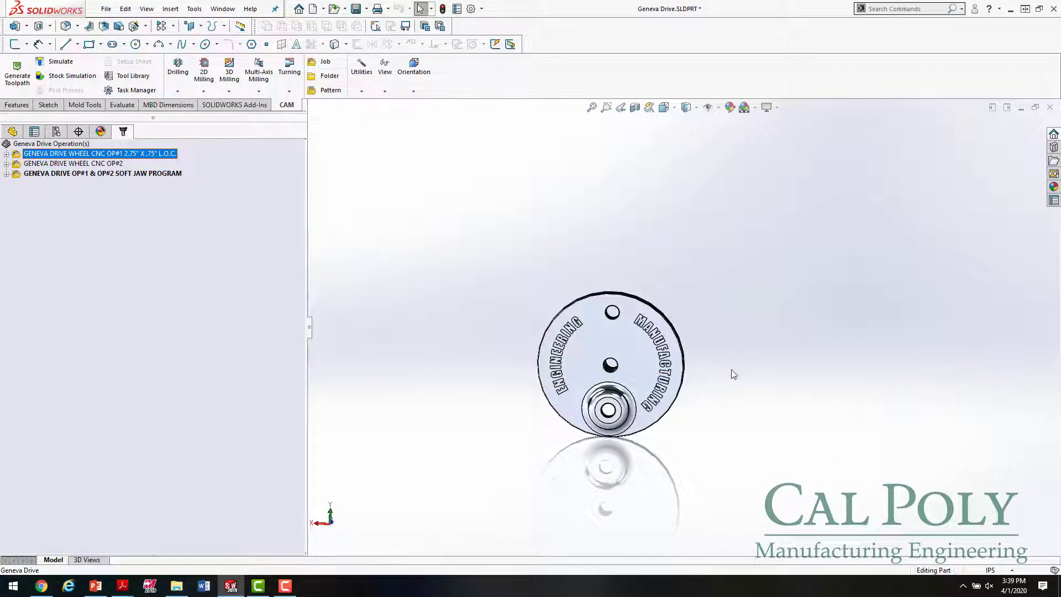
middle_click_drag(733, 375, 753, 383)
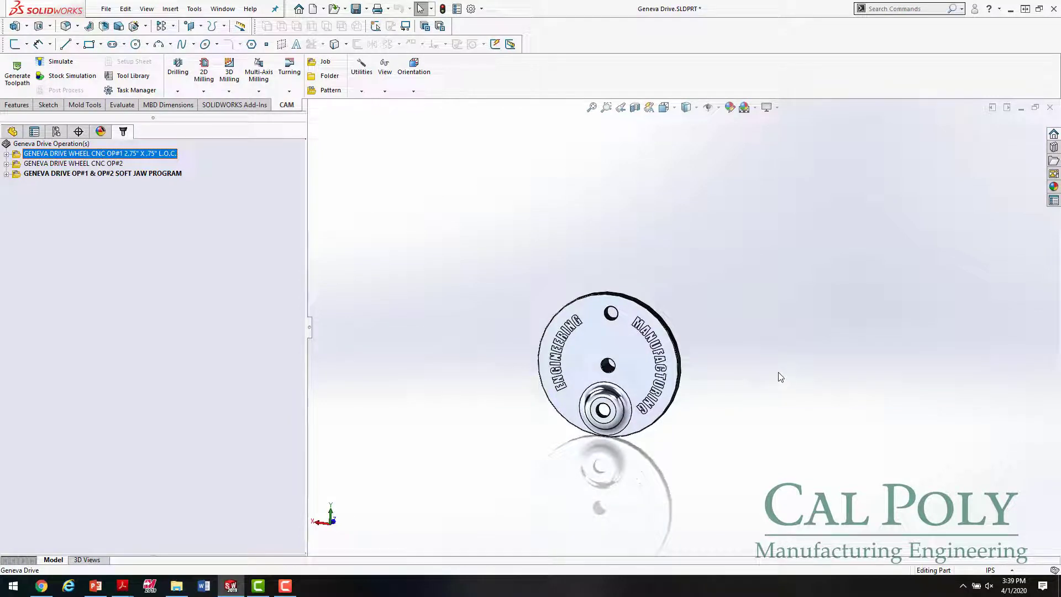